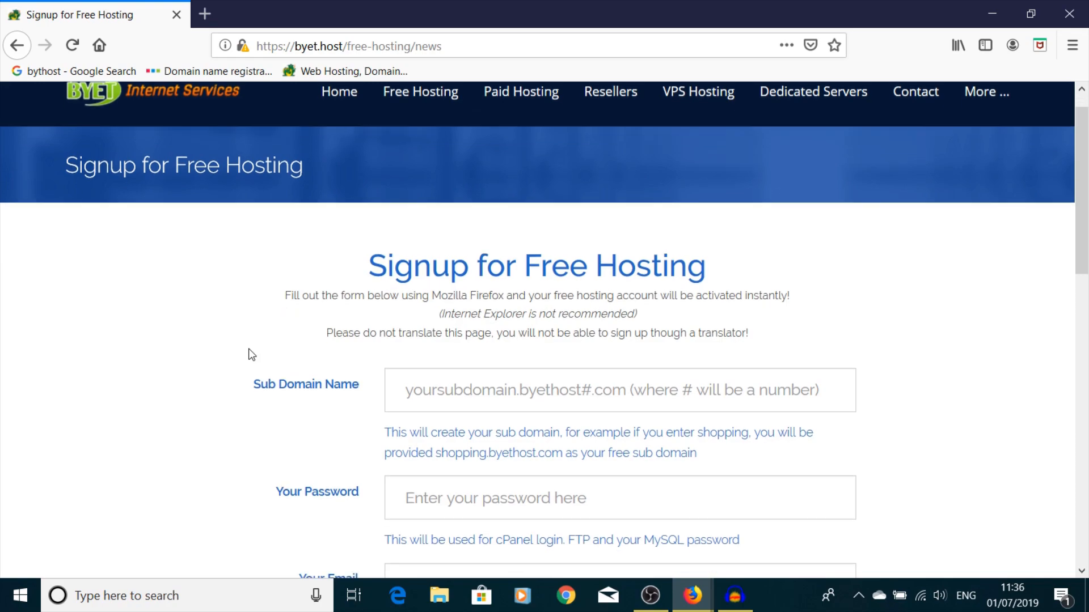
- Scroll byet.host's Free Hosting page to the Signup for Free Hosting form
scroll(348, 289, up, 1)
- Fill the sub domain from a saved login and retype the account password
click(429, 157)
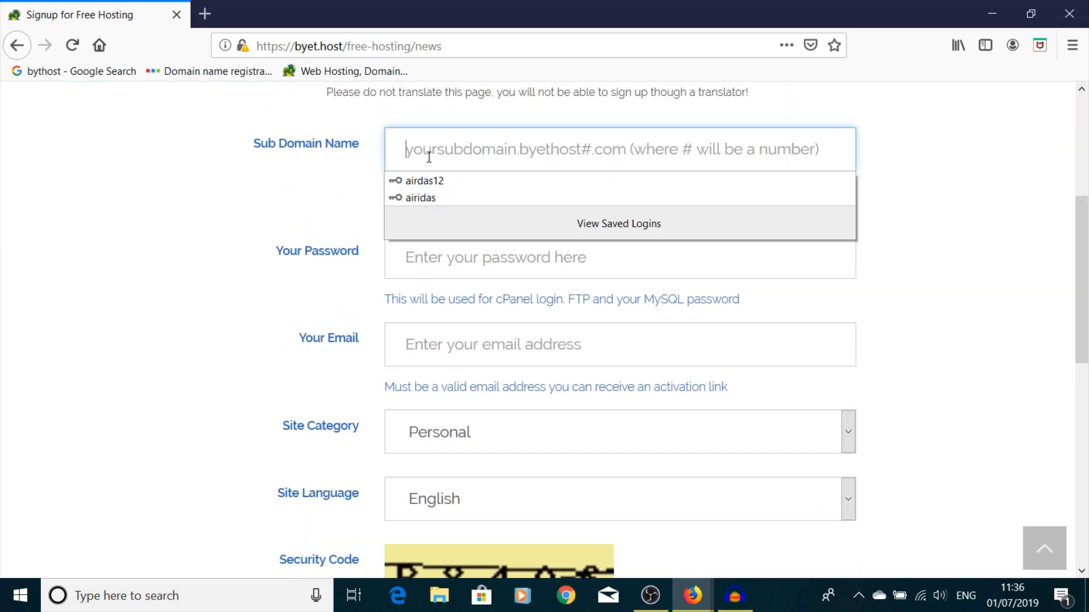
click(426, 197)
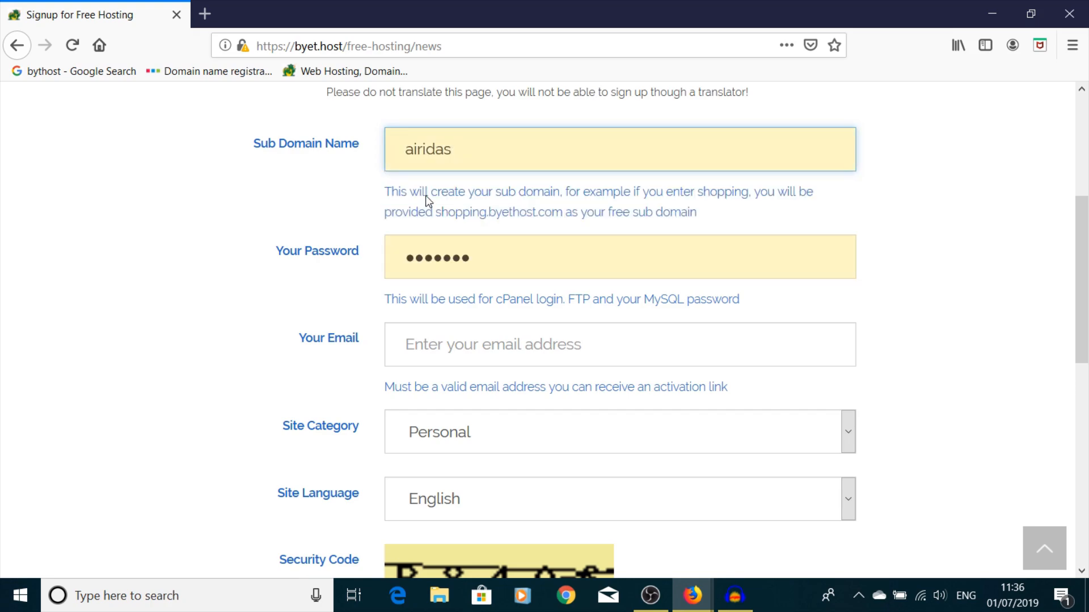
click(488, 263)
key(ctrl+a)
text(••)
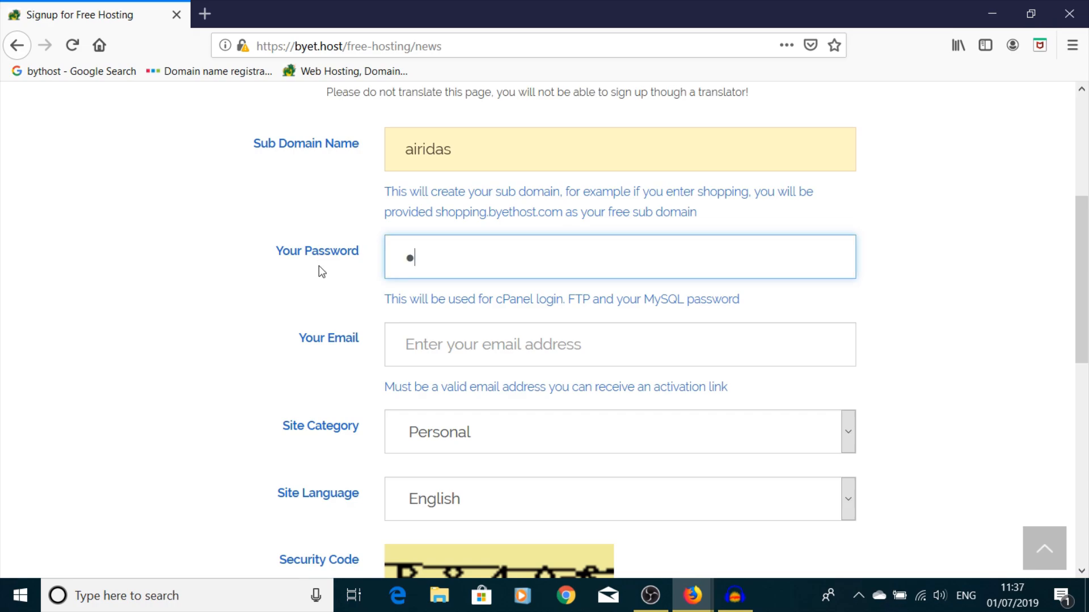
text(••••)
key(BackSpace)
key(BackSpace)
key(BackSpace)
key(BackSpace)
key(BackSpace)
key(BackSpace)
text(•••••••)
- Pick the saved e-mail address suggestion and type the captcha into Enter Code
click(419, 347)
text(airid)
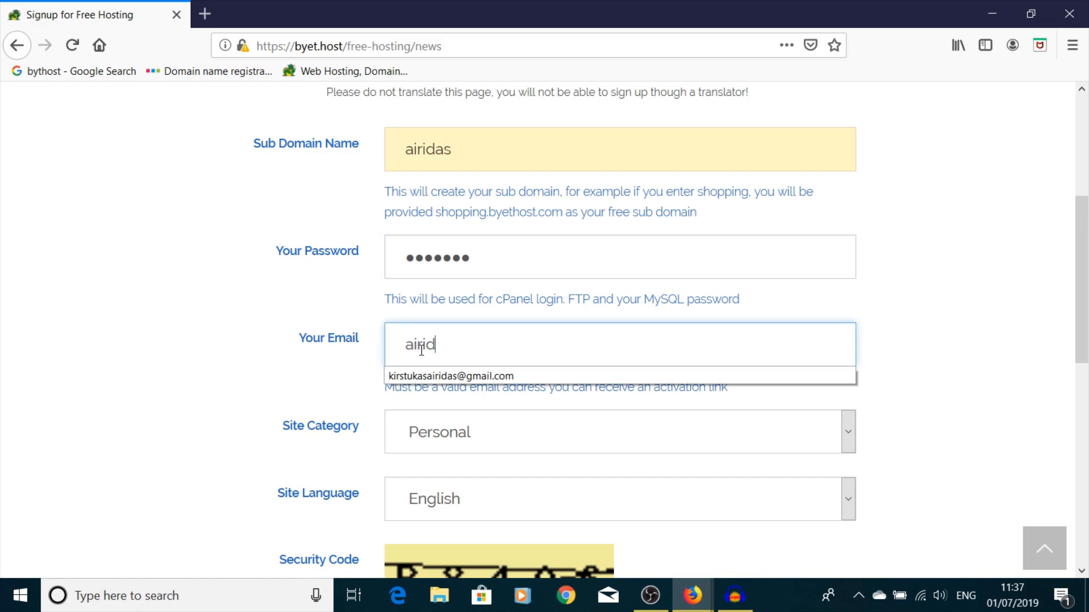
text(a)
key(BackSpace)
key(BackSpace)
key(BackSpace)
key(BackSpace)
key(BackSpace)
key(BackSpace)
text(ki)
click(445, 375)
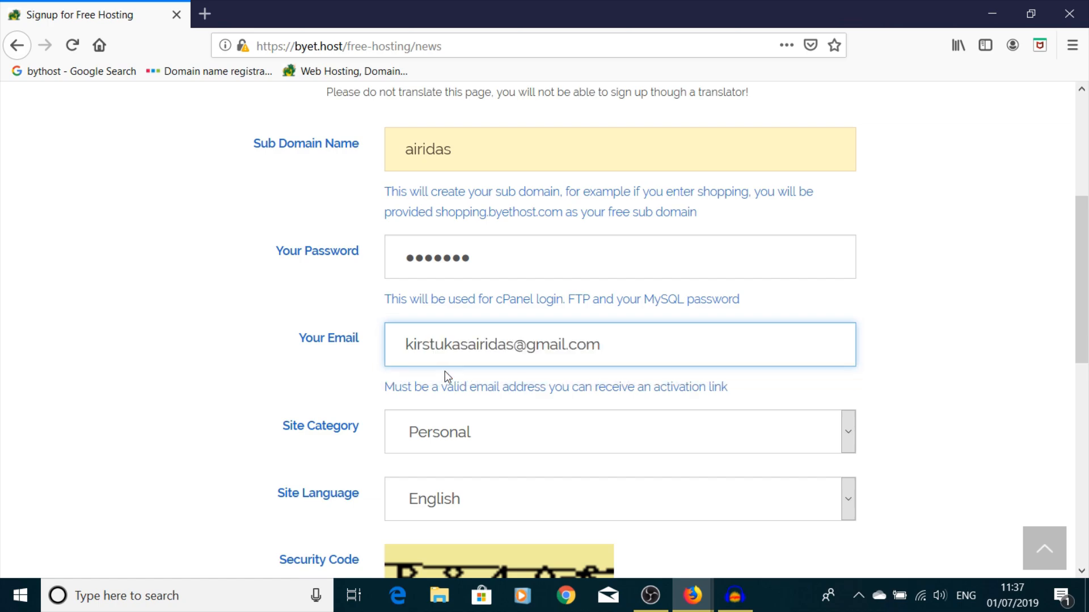
scroll(503, 413, down, 3)
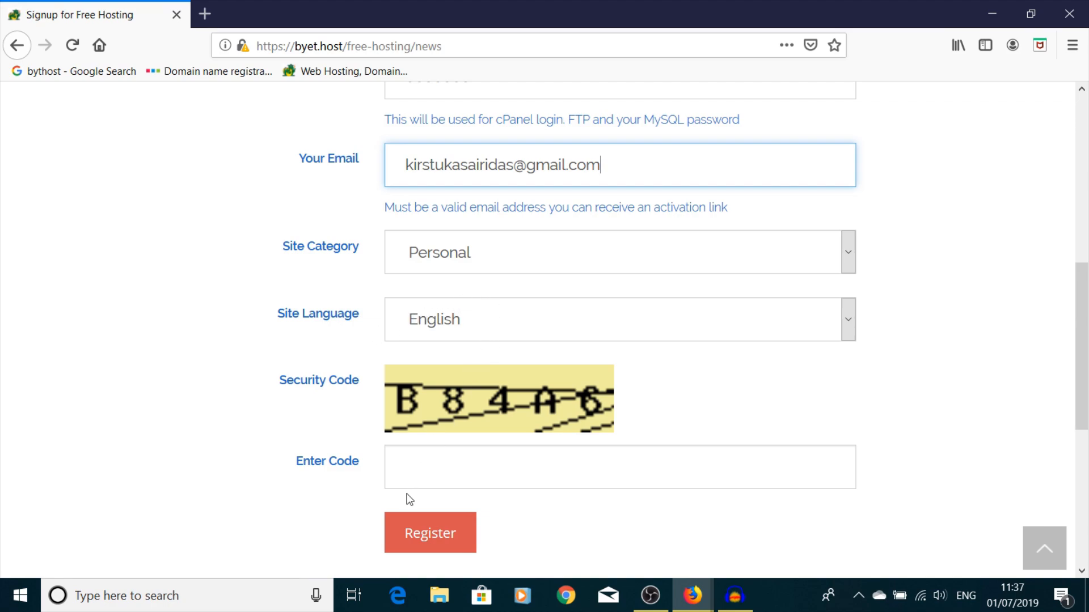
click(418, 470)
text(88)
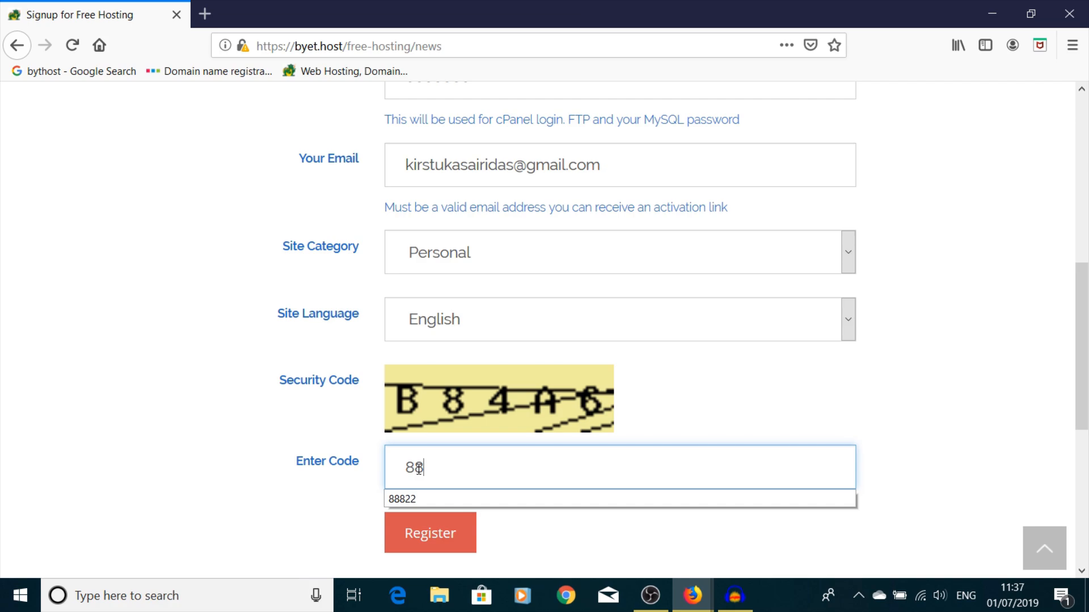
text(4A6)
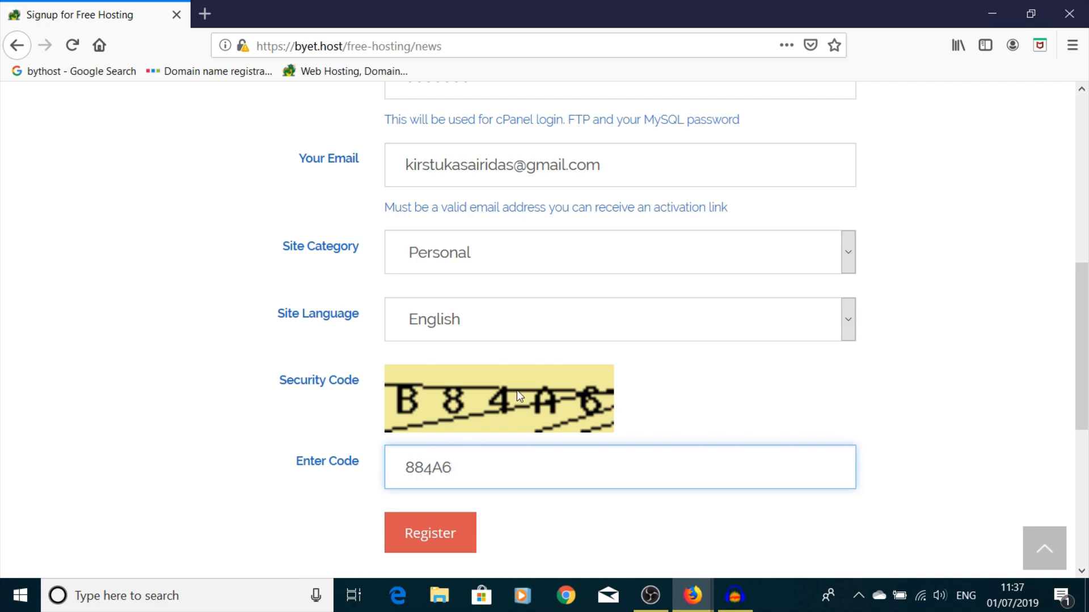
scroll(517, 394, up, 6)
scroll(522, 389, down, 8)
- Register, return after the code error, re-enter the captcha correctly and register again
click(430, 450)
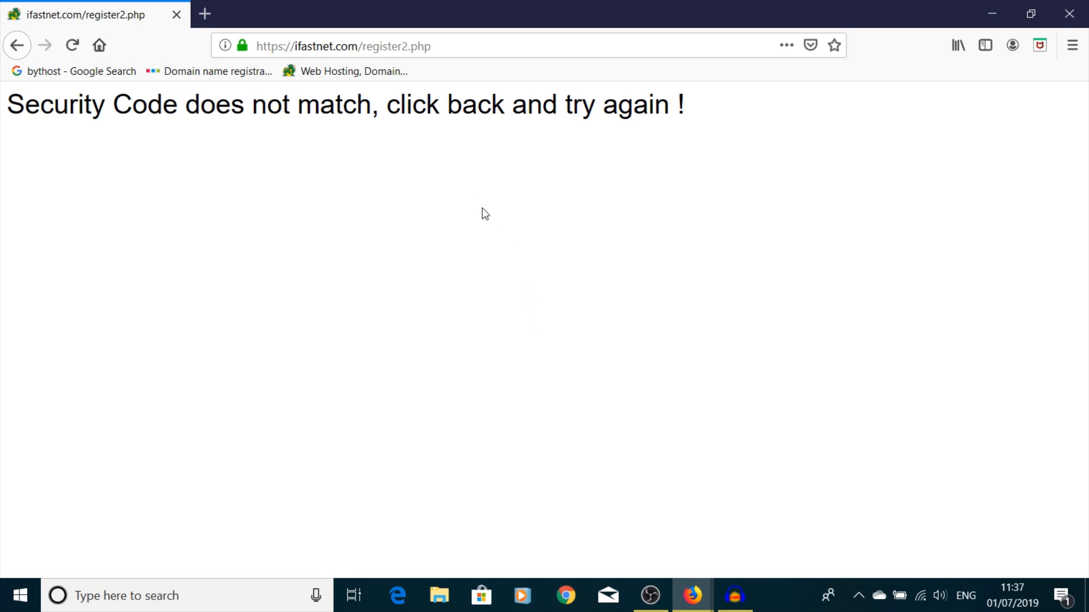
click(17, 45)
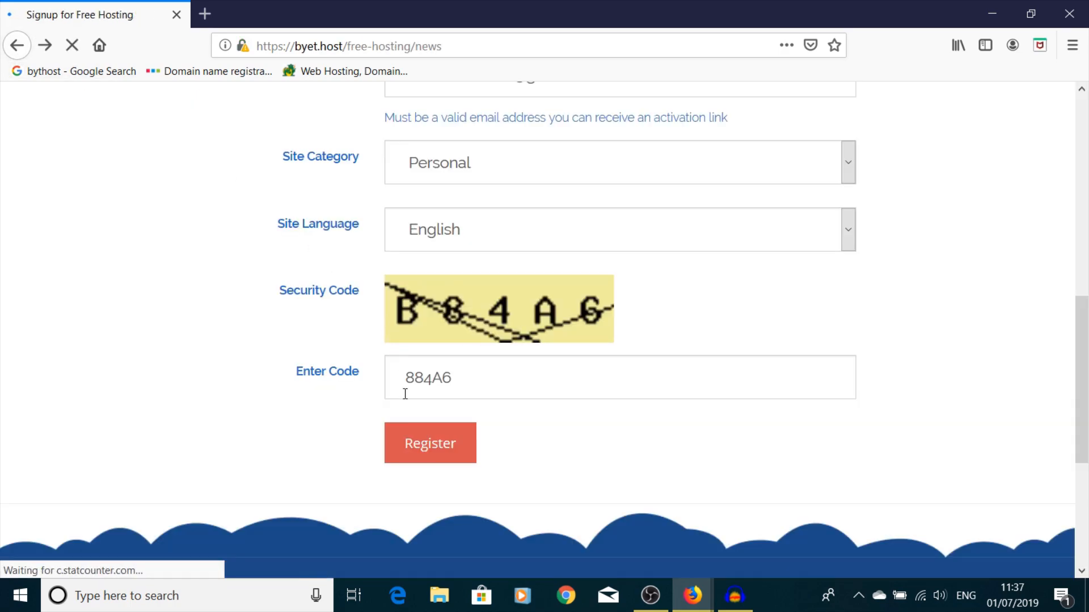
drag(451, 377, 274, 416)
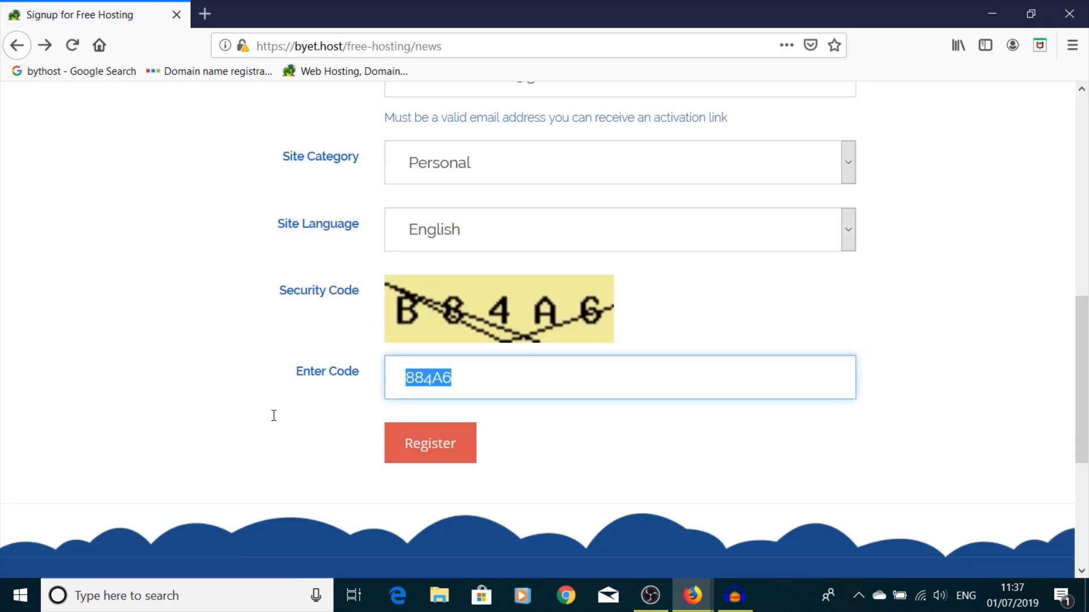
text(B)
text(87)
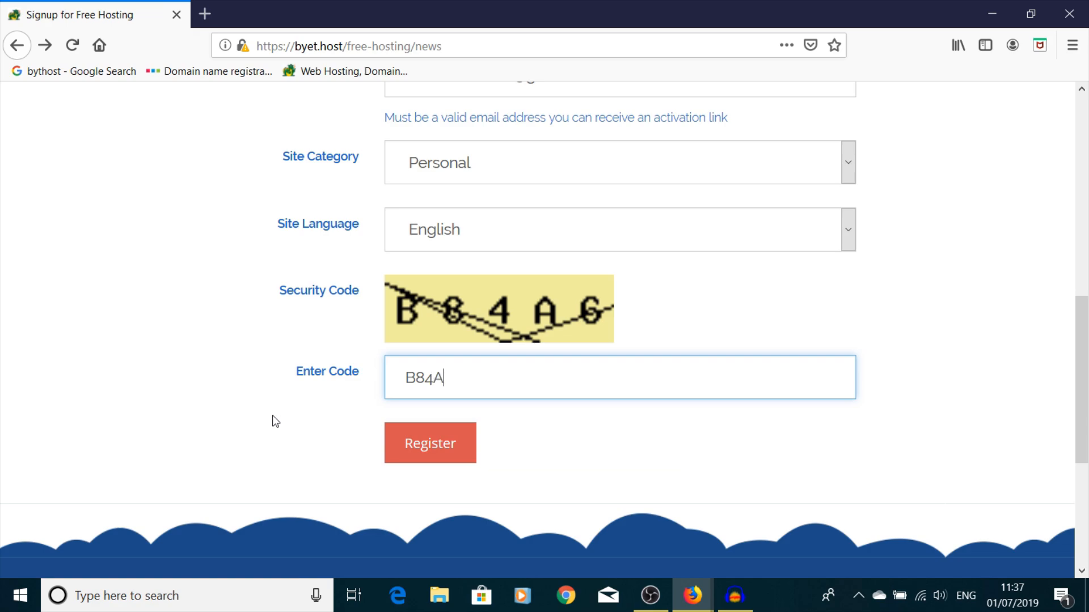
text(6)
click(431, 460)
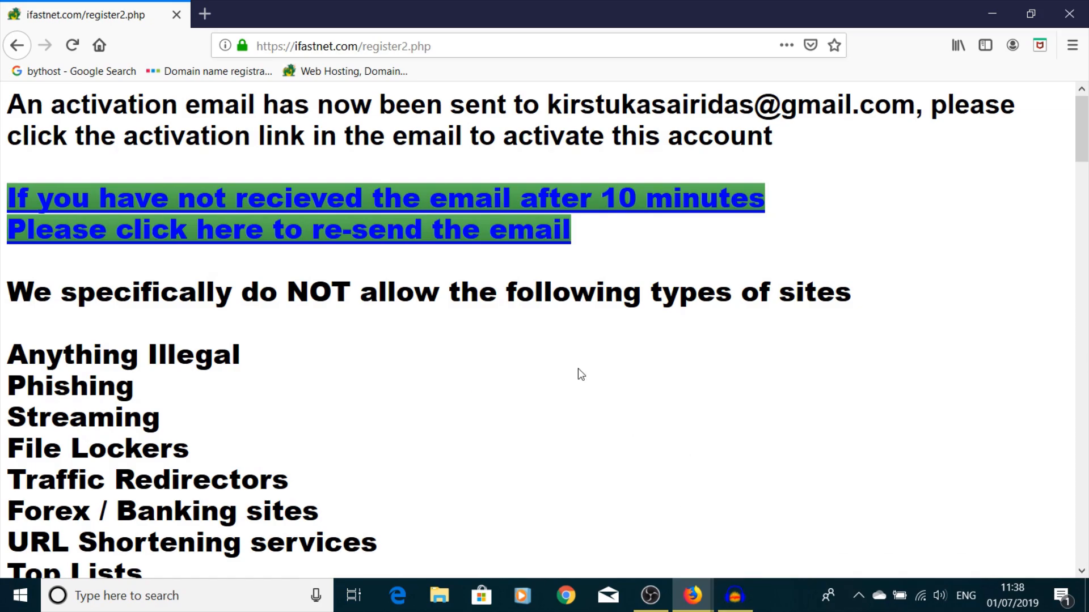
- Find the hosting activation e-mail in Gmail's Spam folder and report it as not spam
mouse_move(710, 583)
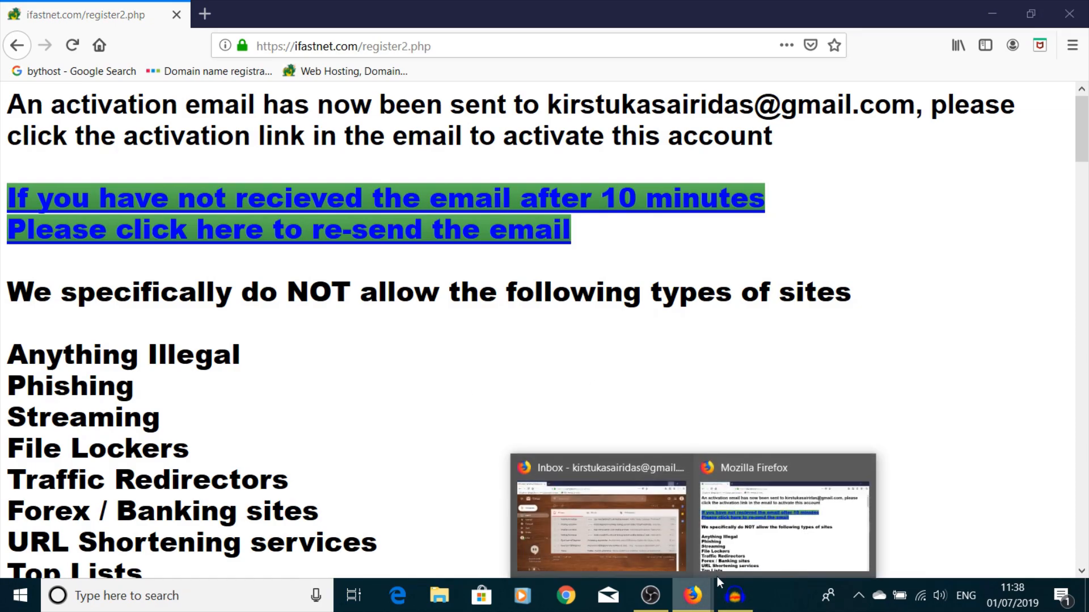
click(610, 553)
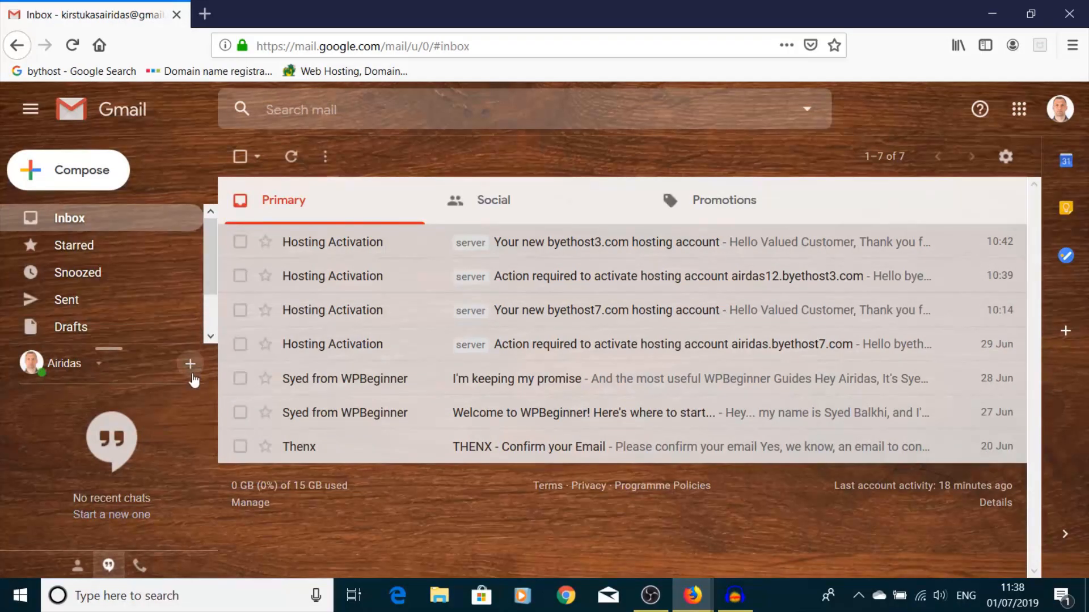
scroll(210, 263, down, 2)
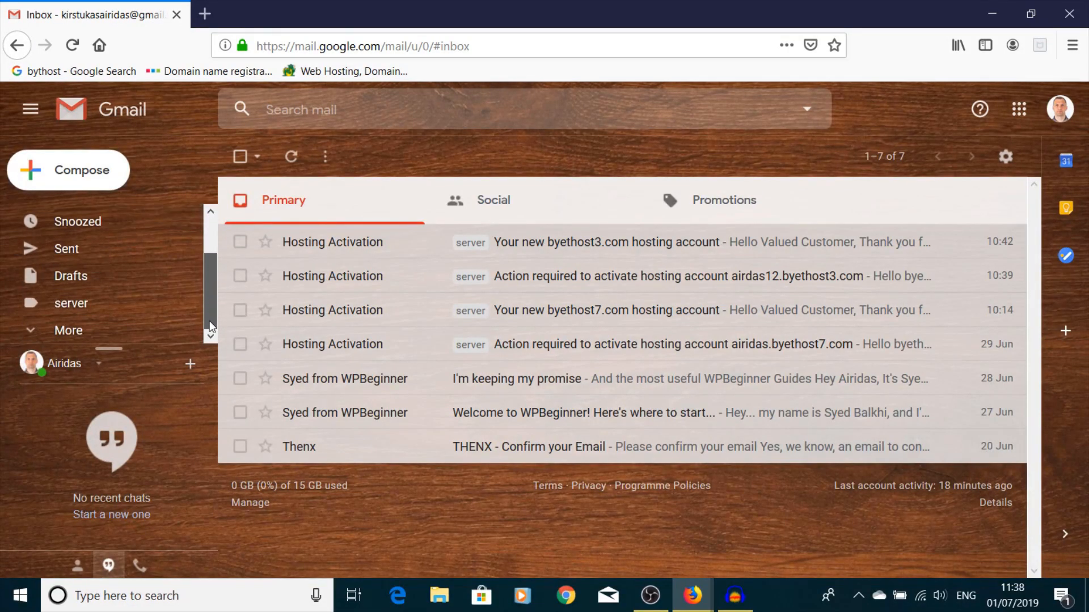
click(34, 339)
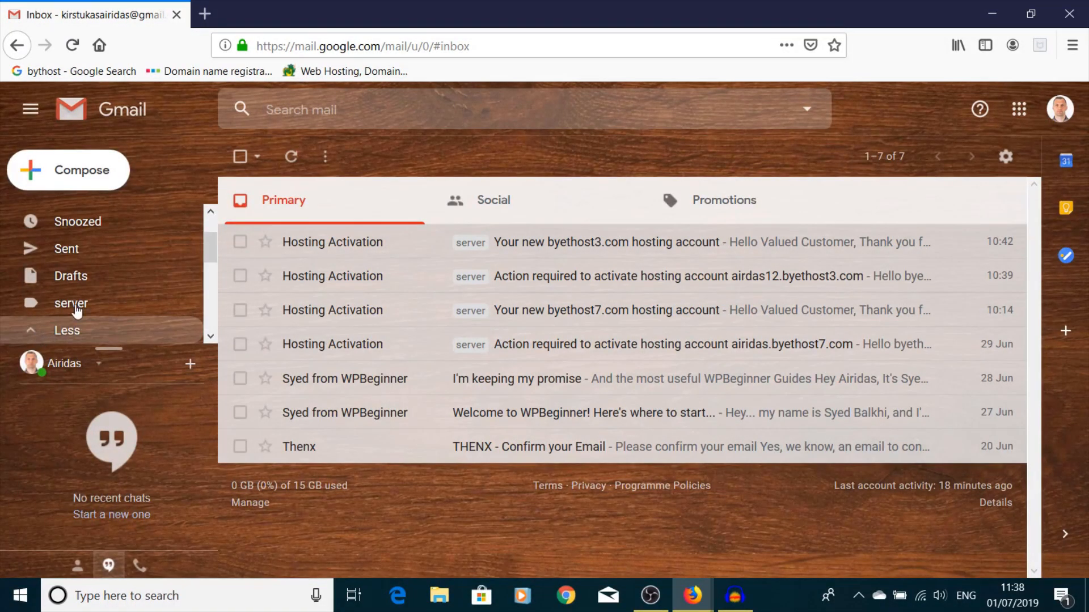
scroll(123, 261, down, 3)
scroll(124, 261, down, 3)
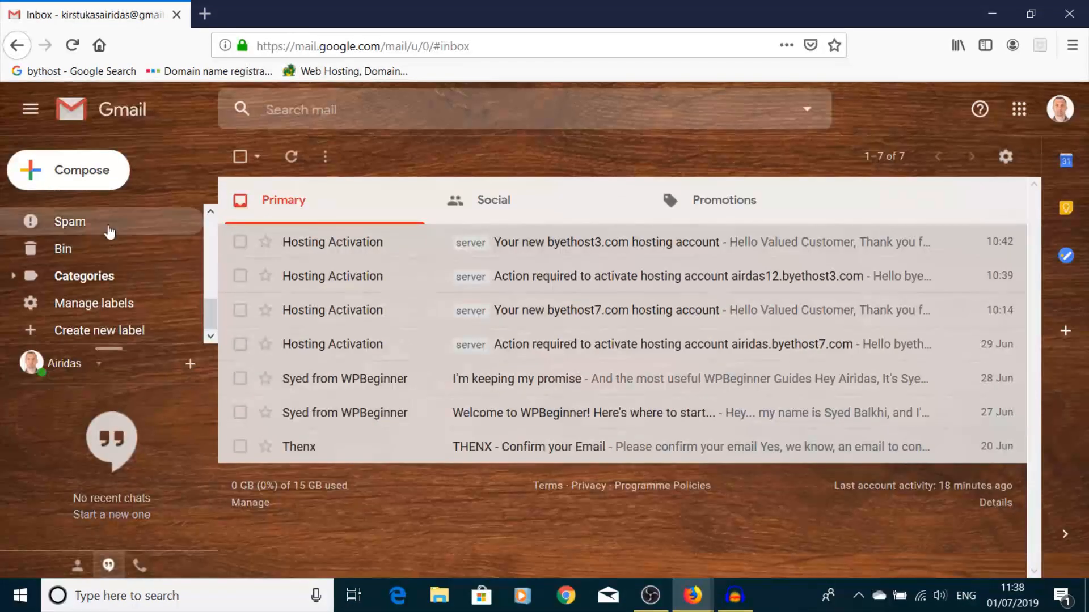
click(108, 223)
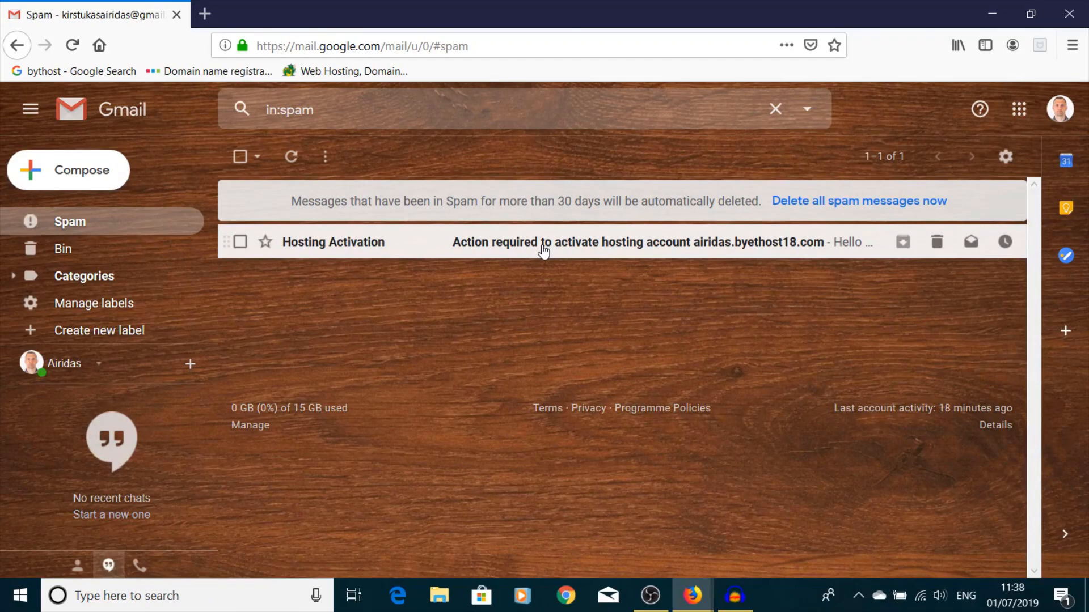
click(543, 250)
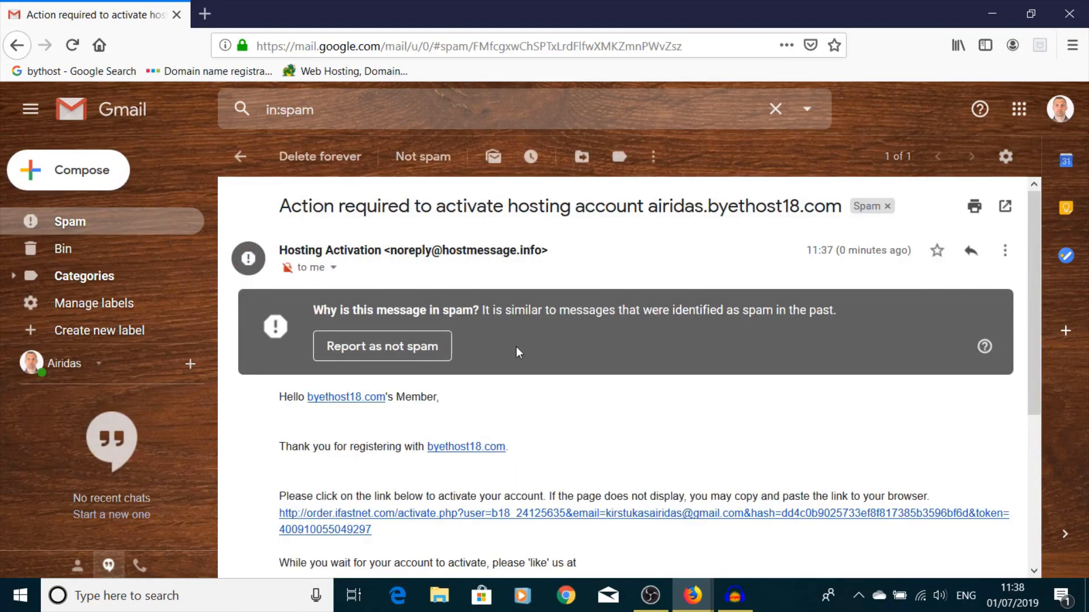
scroll(517, 352, down, 5)
scroll(393, 271, up, 5)
click(393, 353)
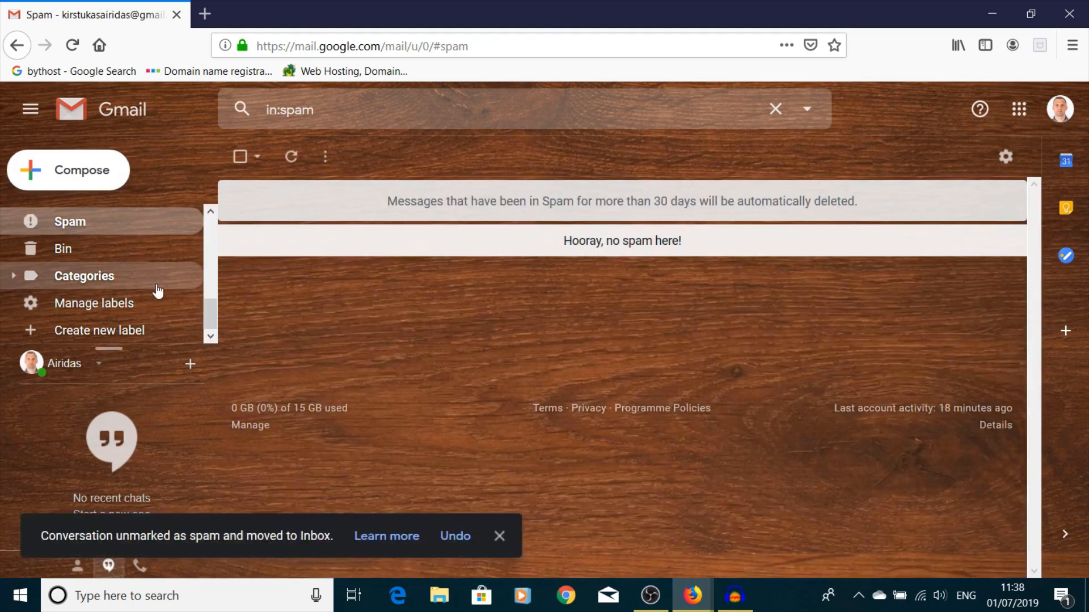
- Open the activation e-mail from the inbox and follow its activation link
scroll(160, 291, up, 5)
click(120, 218)
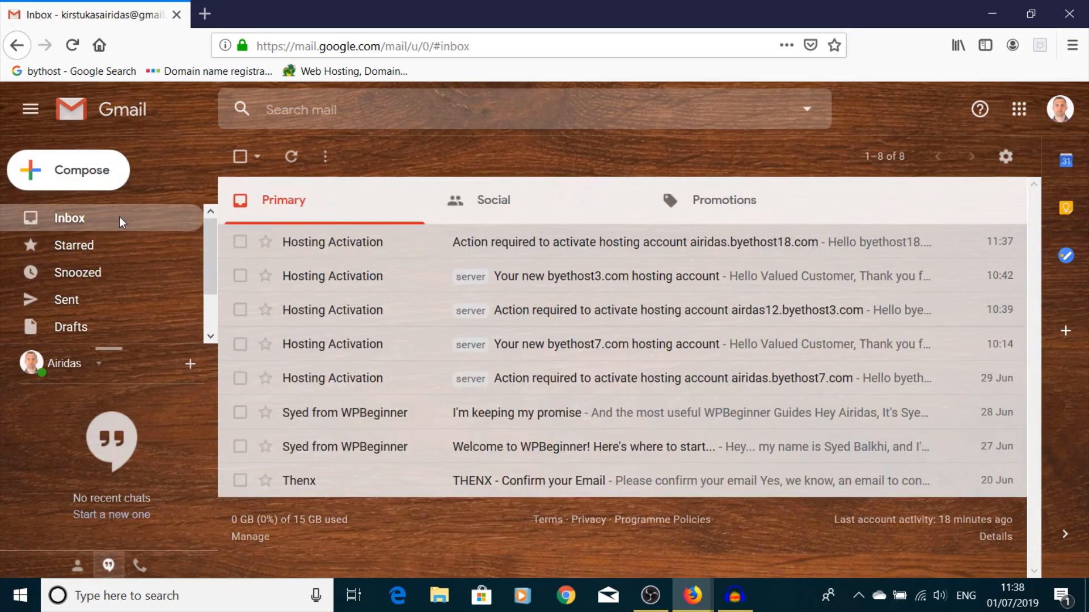
click(433, 247)
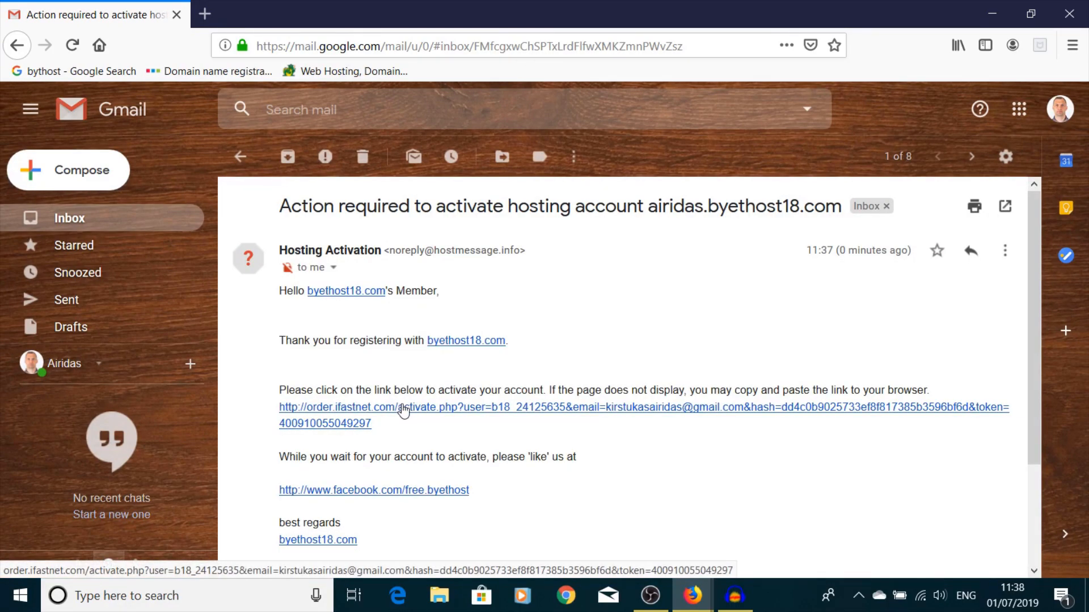
click(403, 408)
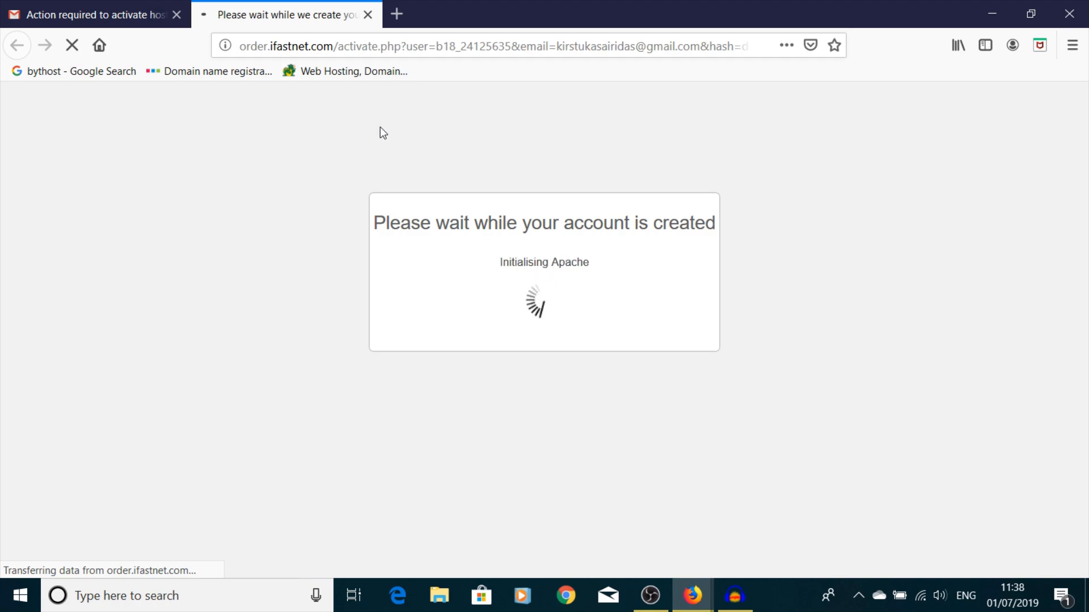
- Search Google for '123 reg' in a new tab and open the 123-reg website
click(397, 17)
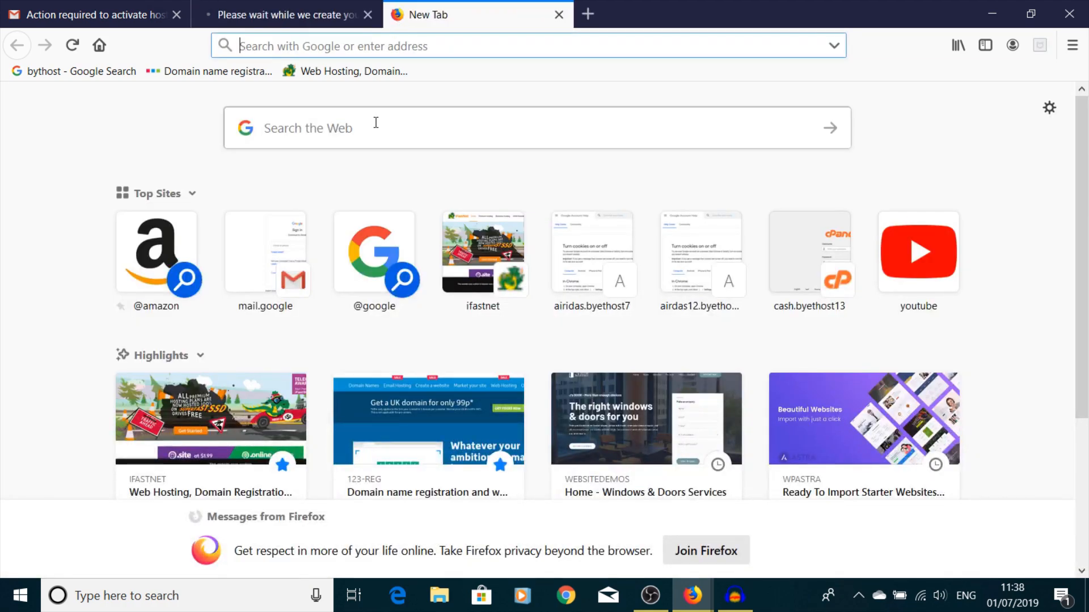
text(1)
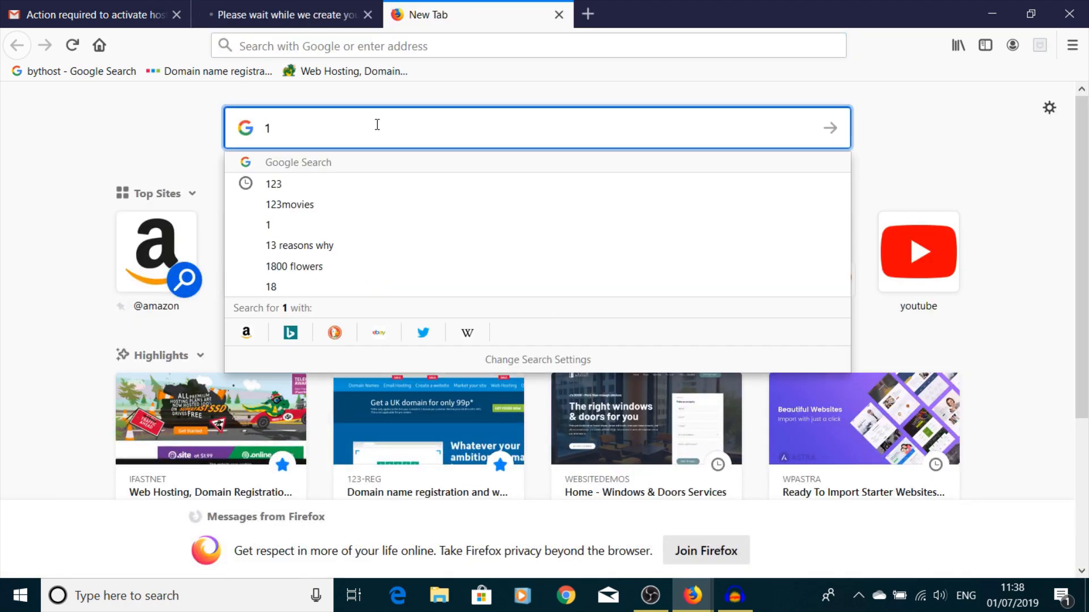
text(23 reg)
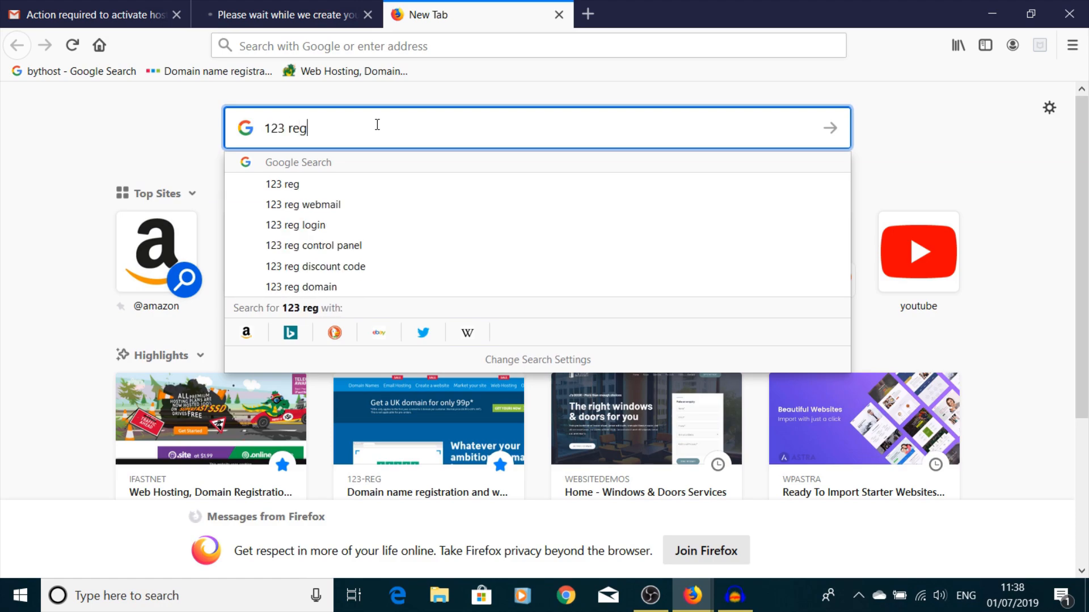
key(Return)
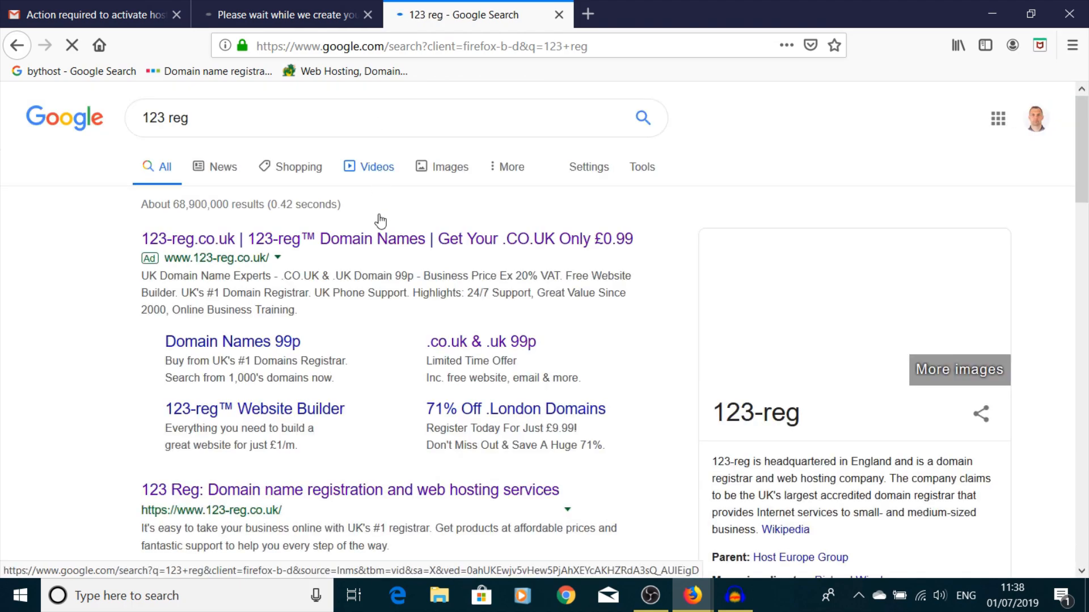
click(235, 491)
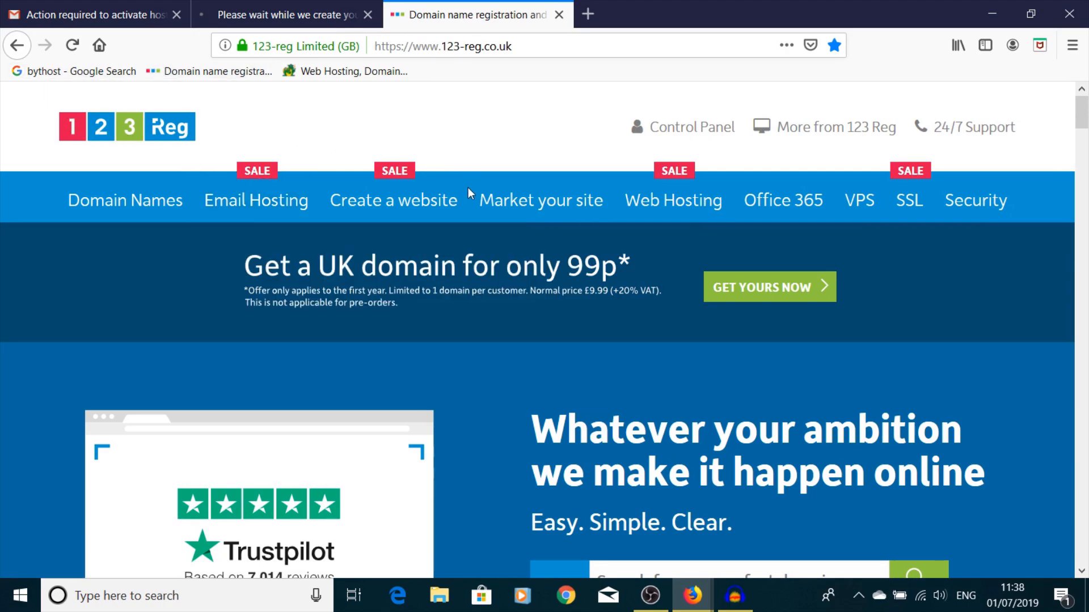
mouse_move(453, 193)
mouse_move(979, 222)
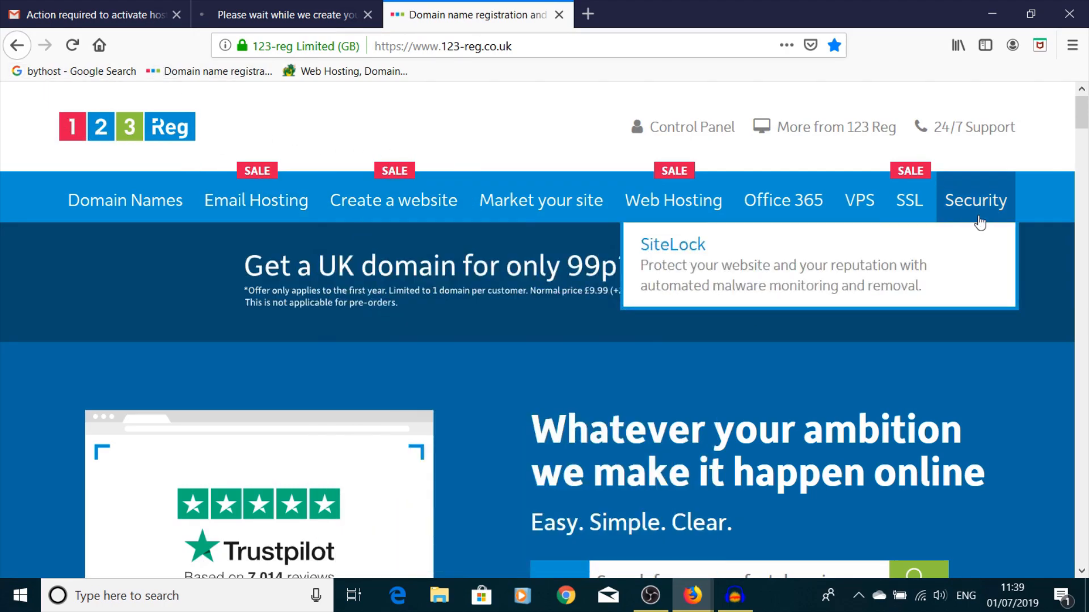
scroll(832, 349, down, 8)
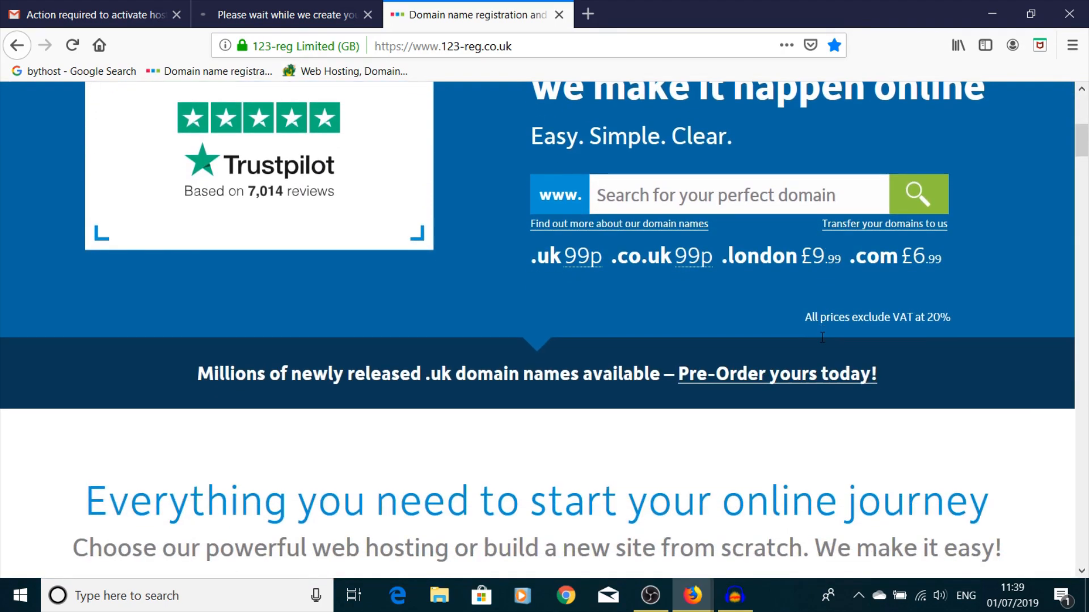
scroll(823, 338, up, 3)
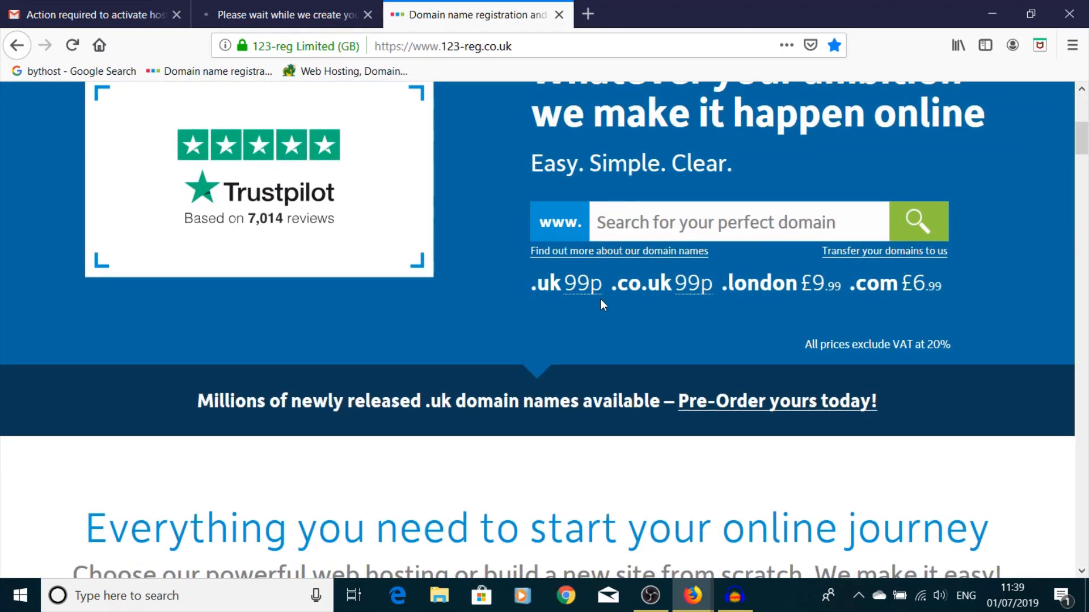
mouse_move(690, 290)
scroll(586, 404, down, 10)
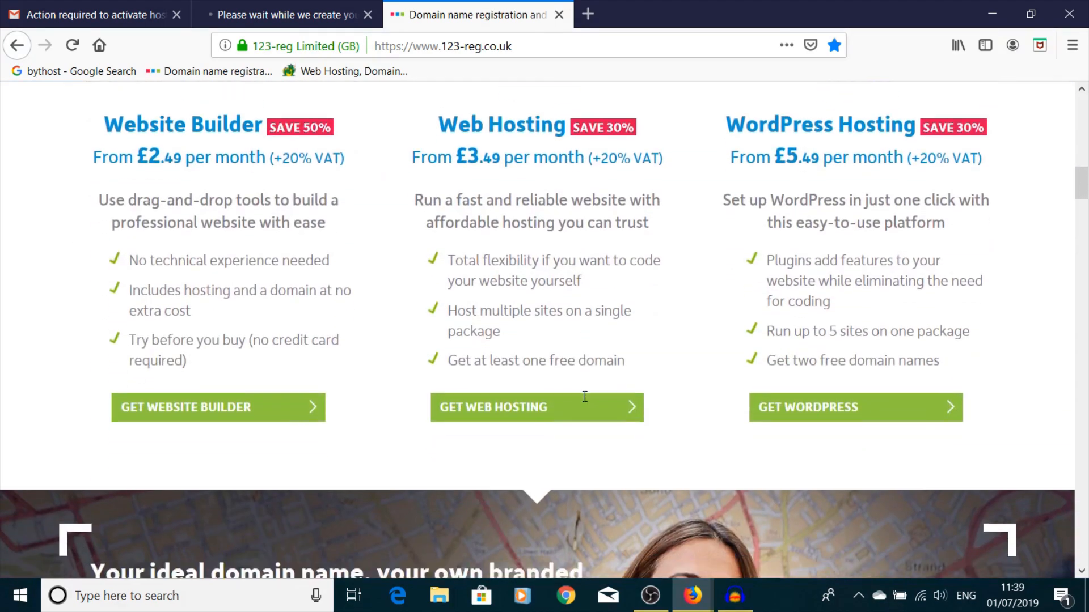
scroll(586, 404, up, 3)
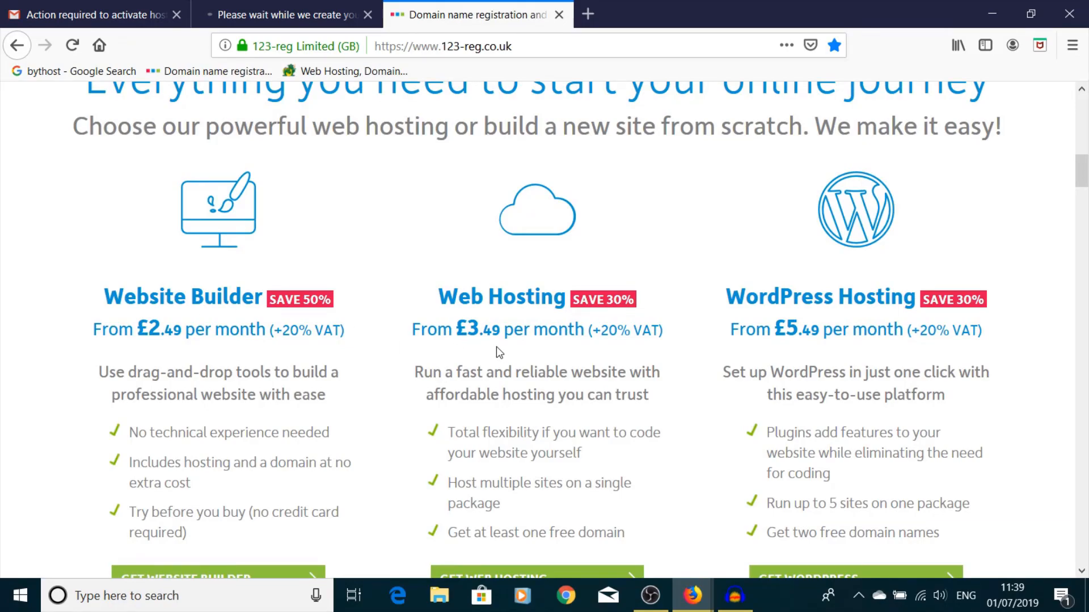
scroll(499, 351, up, 1)
scroll(499, 352, down, 3)
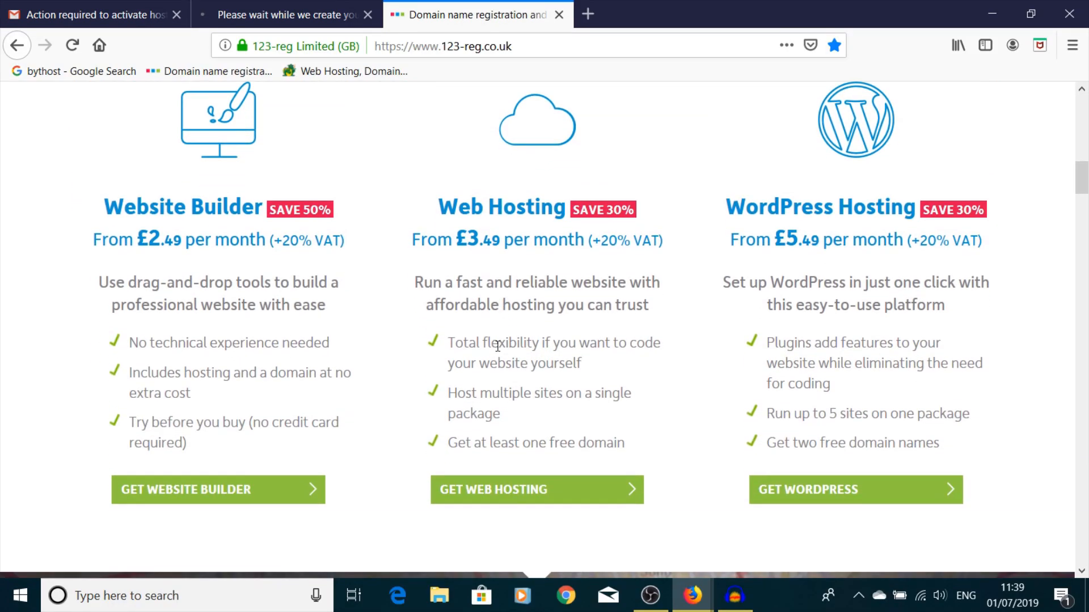
scroll(498, 346, down, 12)
scroll(496, 346, down, 4)
scroll(496, 346, up, 20)
scroll(501, 346, down, 5)
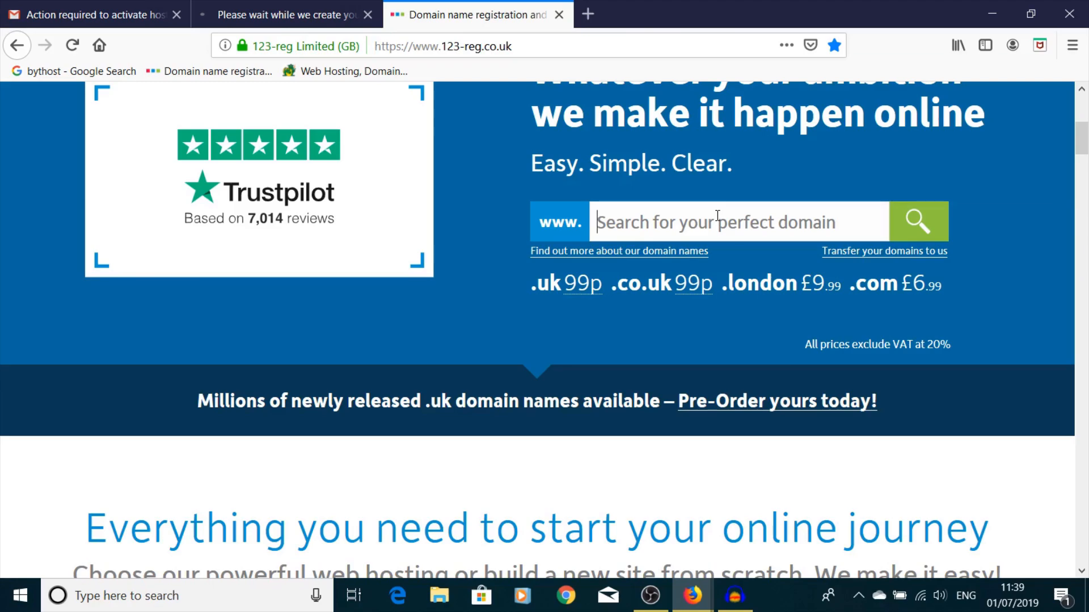
- Check domain availability for a personal name, then for 'cat'
click(718, 215)
text(airidas)
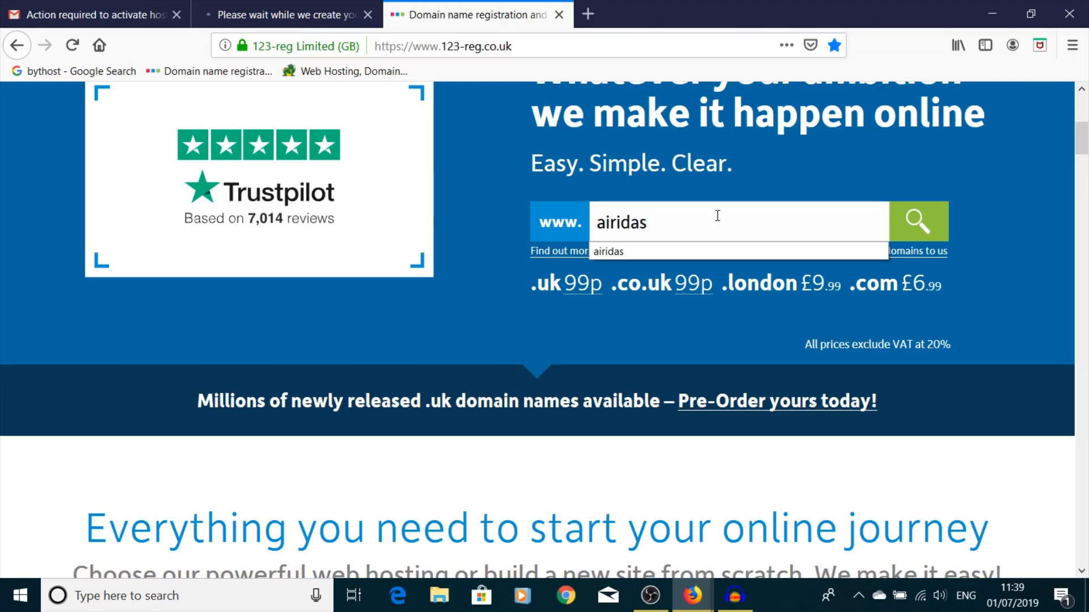
click(918, 227)
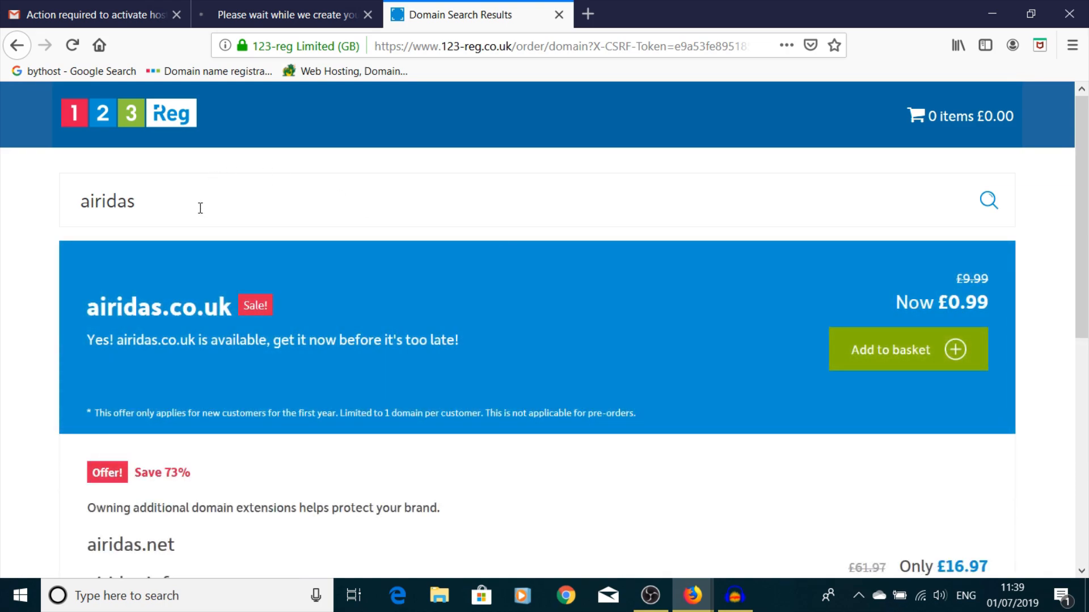
click(200, 208)
key(BackSpace)
key(BackSpace)
key(BackSpace)
key(BackSpace)
key(BackSpace)
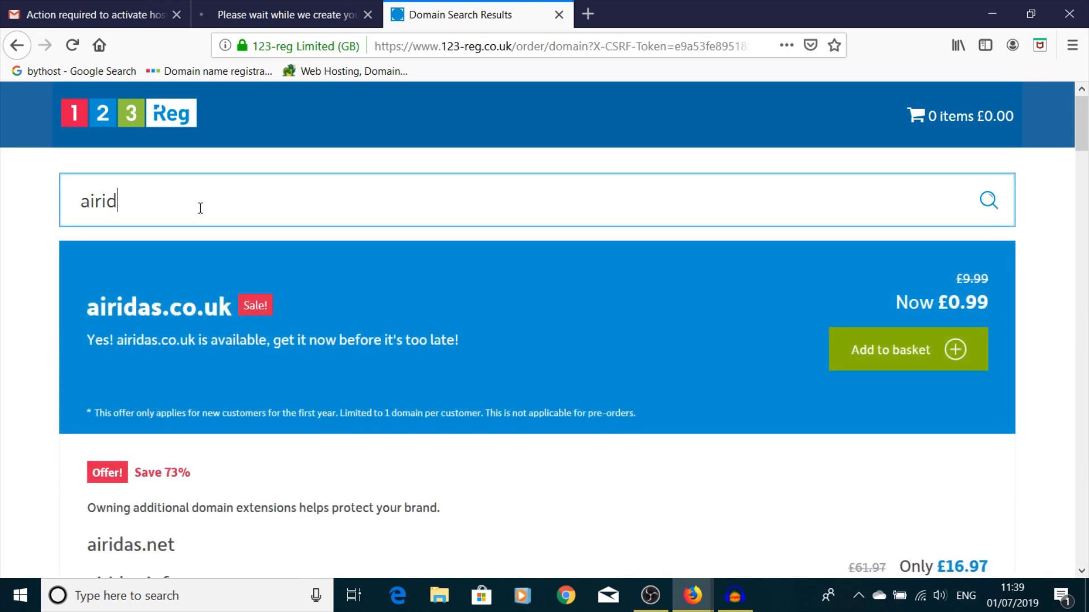
key(BackSpace)
text(cat)
click(989, 201)
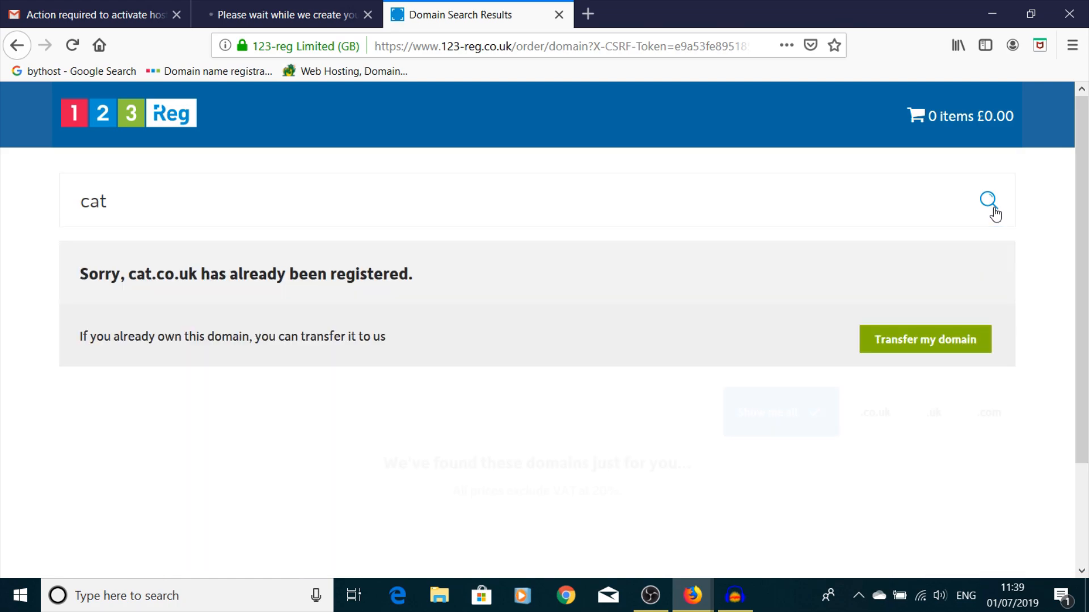
- Search 'bicycle' and review the results, including bicyc.co.uk available at £0.99
click(144, 201)
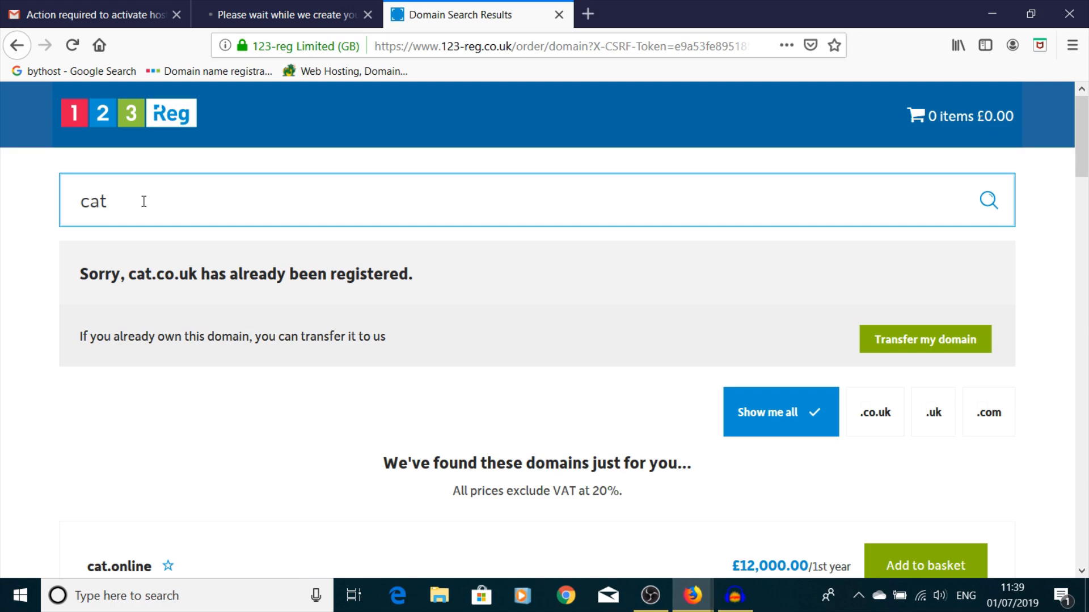
key(BackSpace)
key(BackSpace)
text(bicycl)
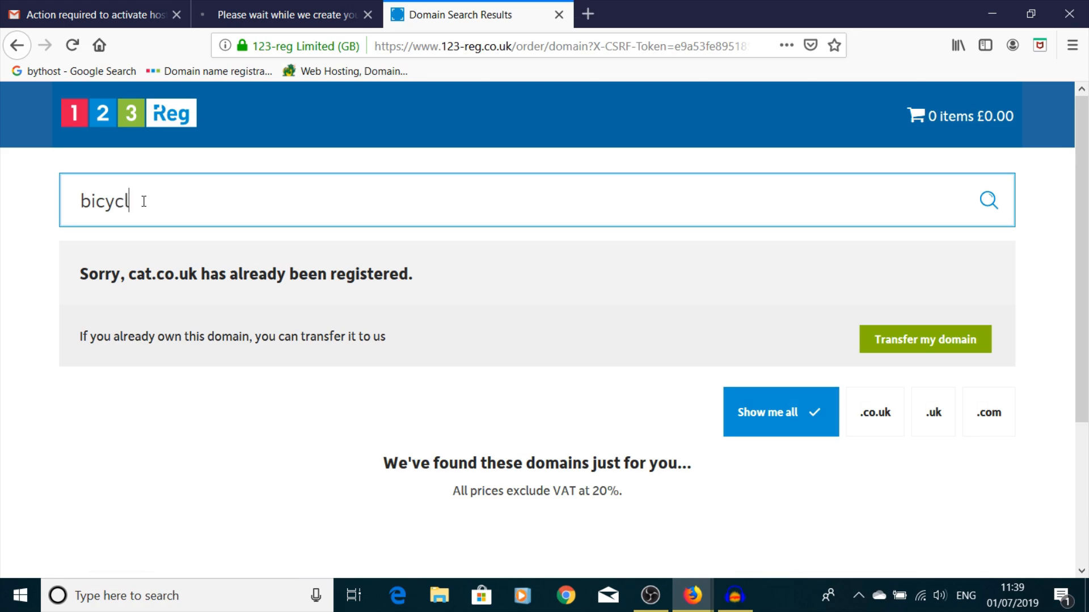
text(e)
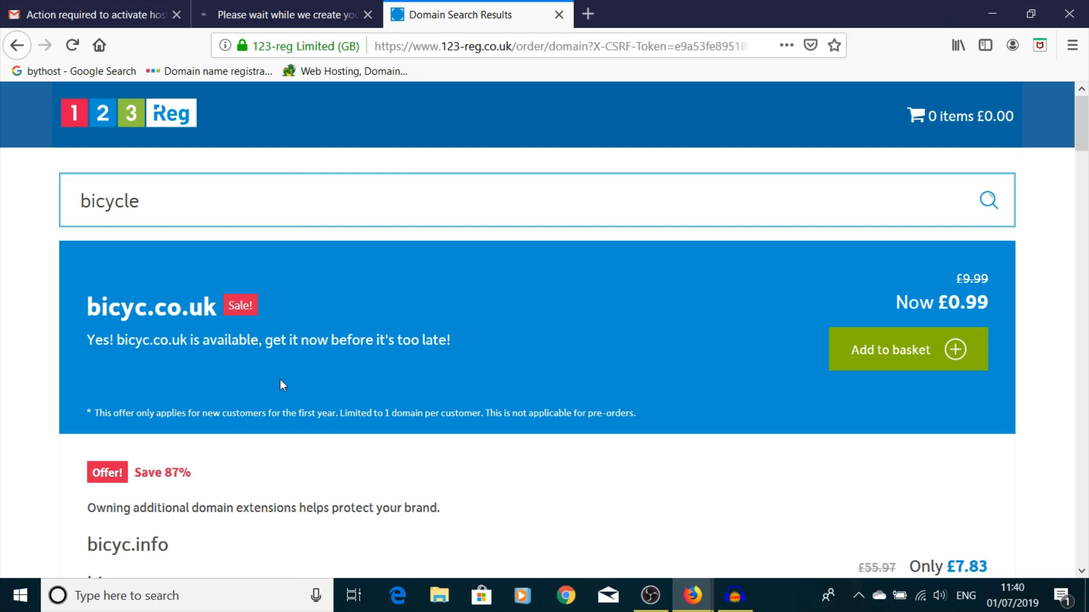
scroll(280, 379, down, 5)
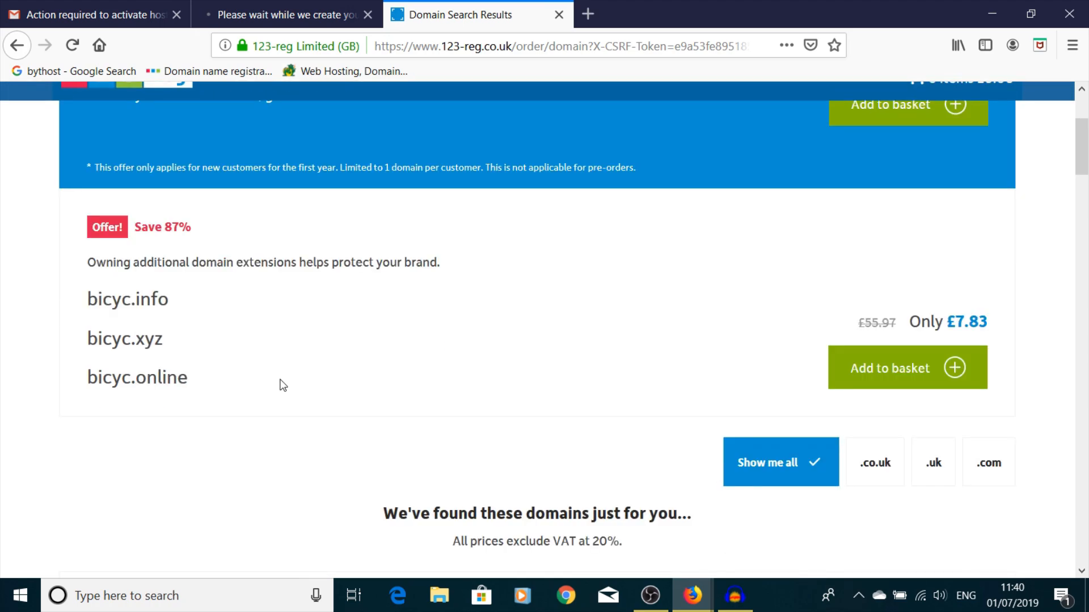
scroll(283, 386, down, 3)
scroll(283, 385, down, 1)
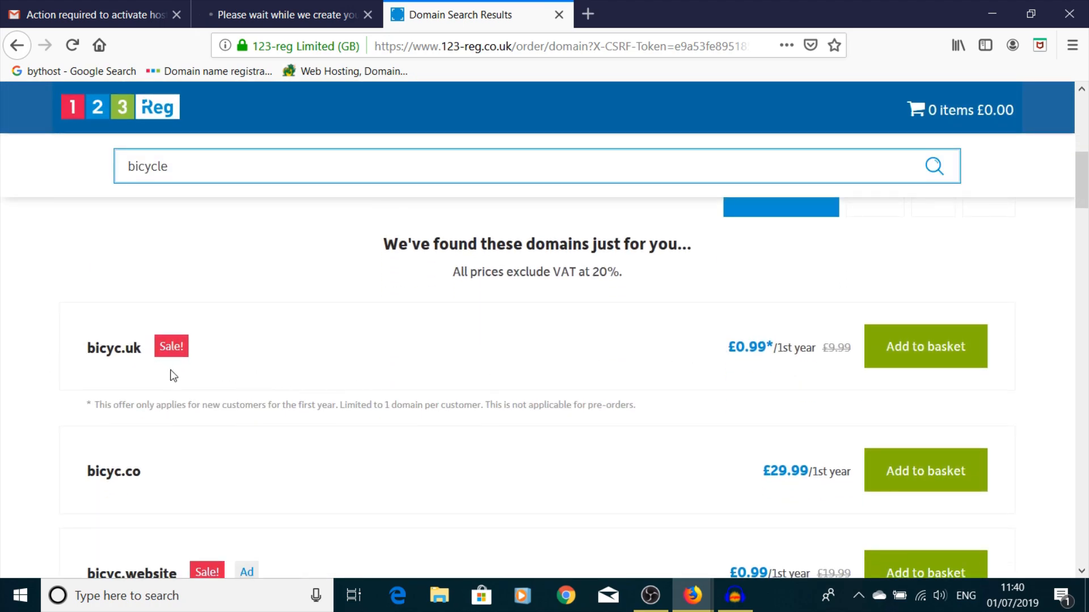
scroll(287, 403, down, 4)
scroll(287, 405, up, 6)
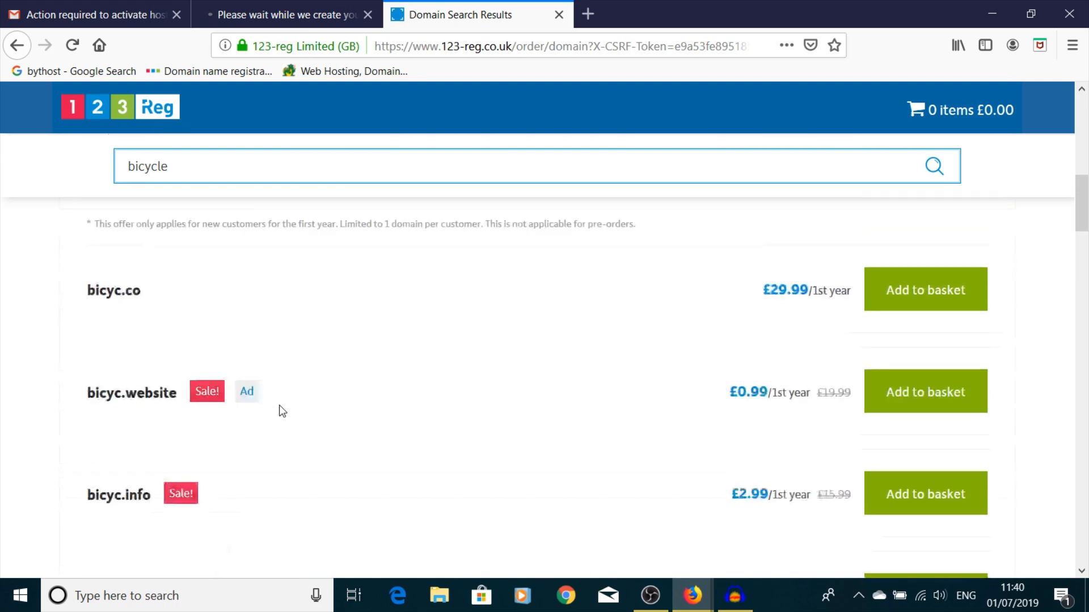
scroll(285, 413, up, 5)
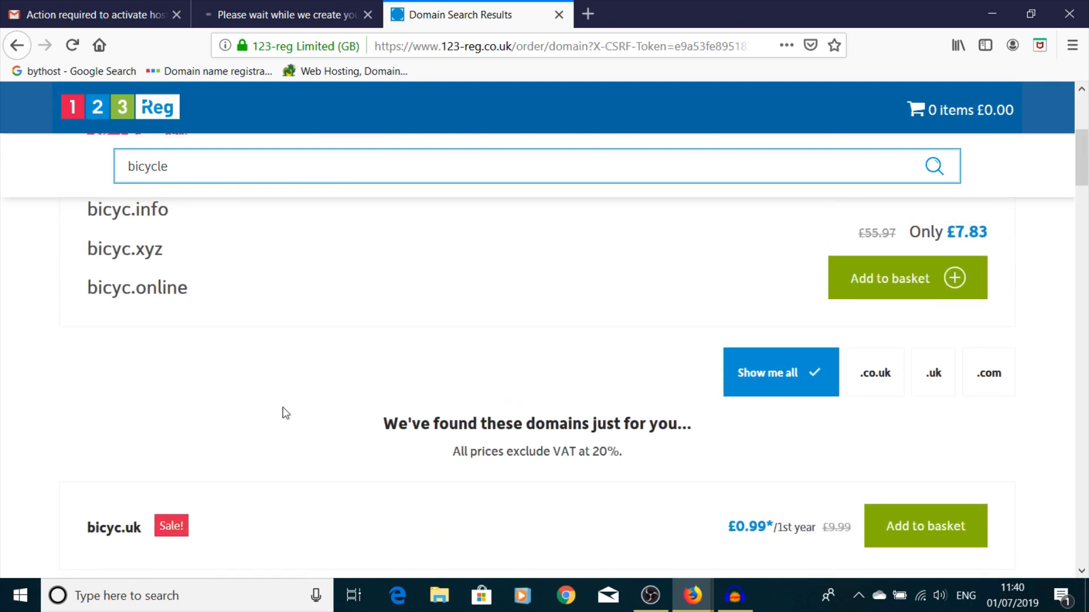
scroll(286, 413, up, 3)
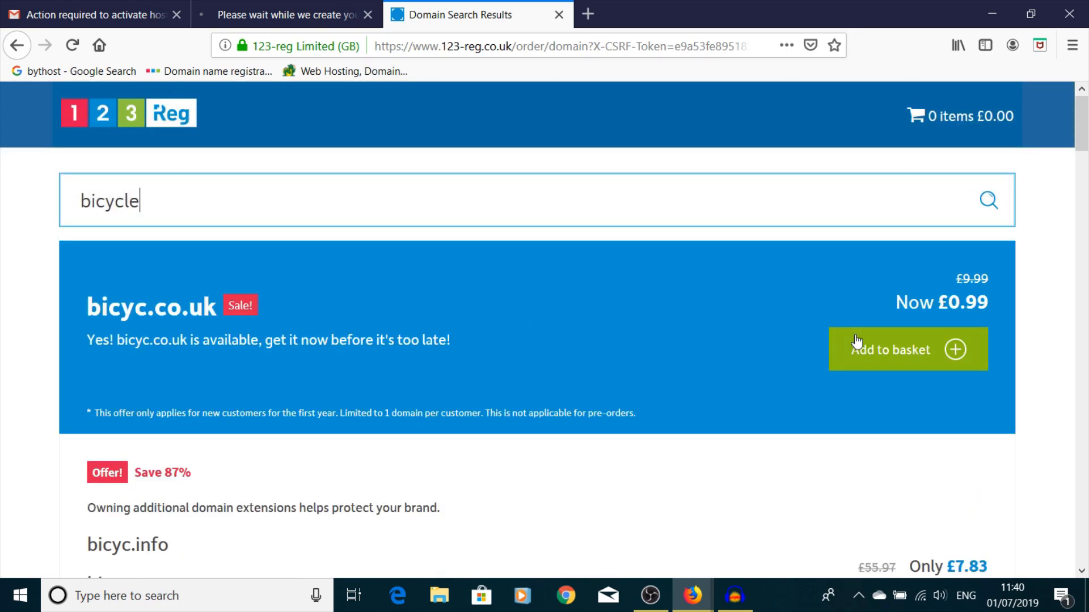
scroll(870, 400, down, 7)
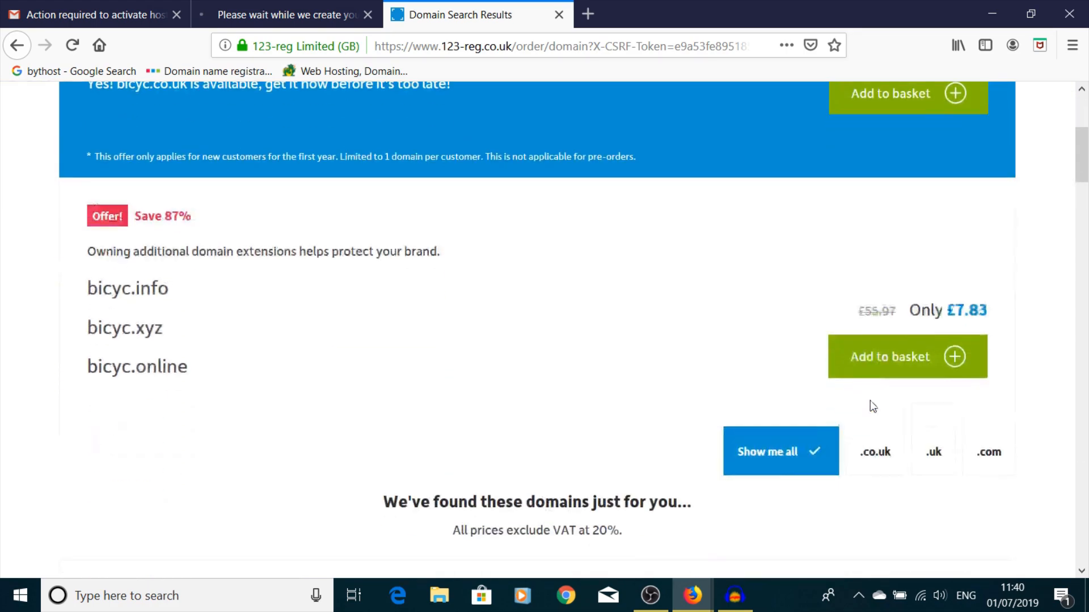
scroll(869, 400, up, 7)
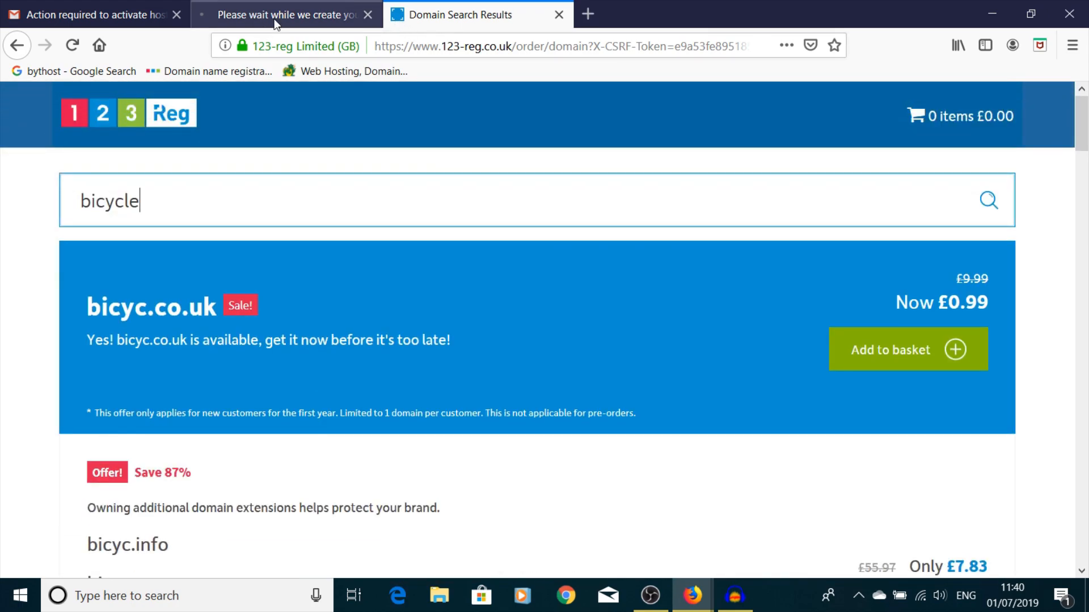
click(275, 16)
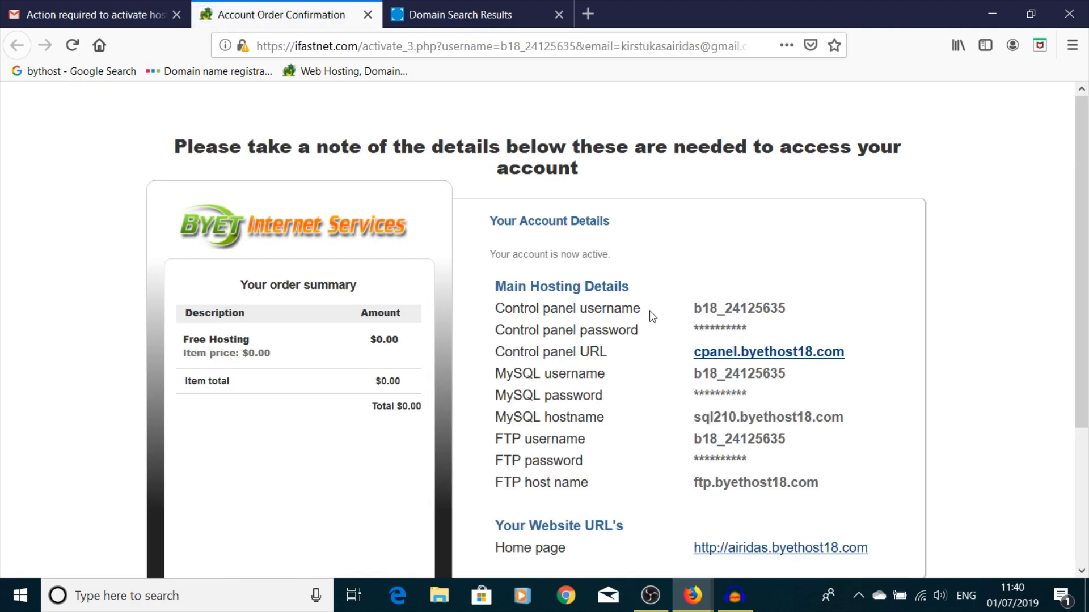
- Open the new website's home page from the Your Website URL's list
scroll(618, 278, down, 5)
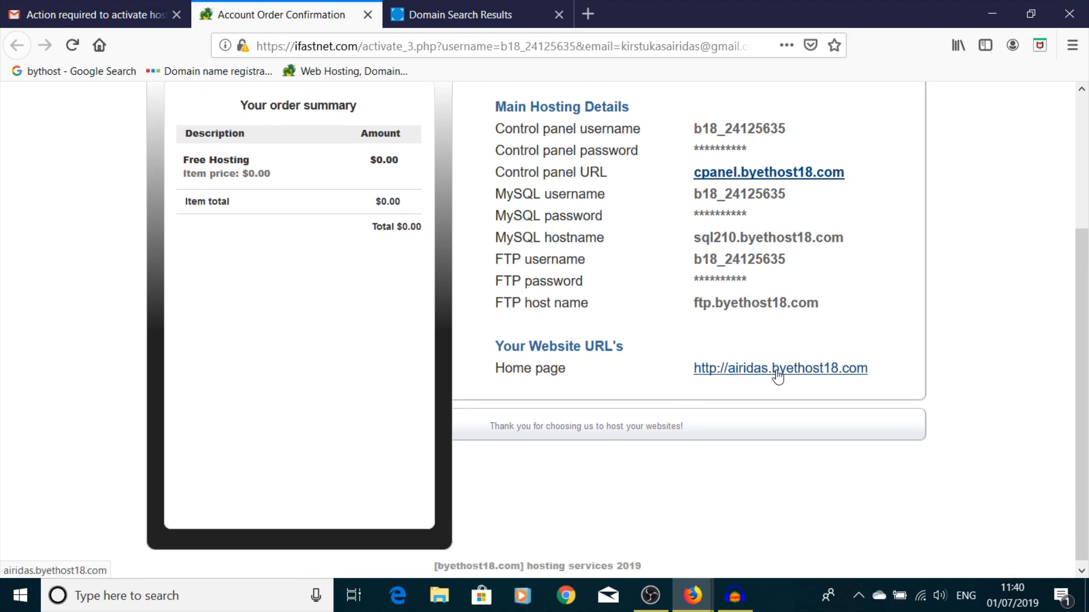
click(777, 370)
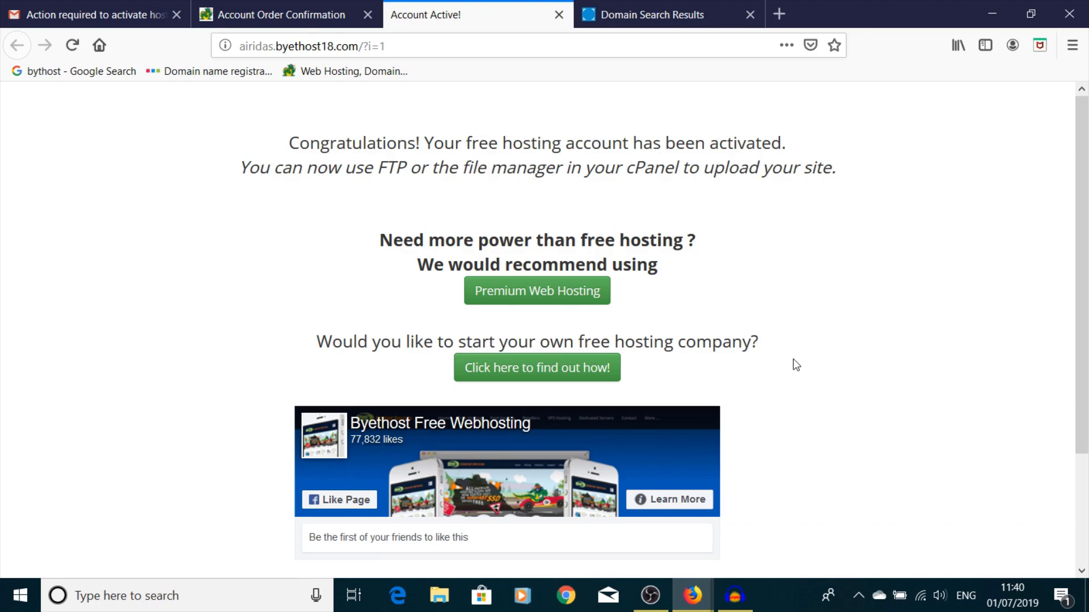
scroll(791, 225, down, 4)
scroll(791, 223, up, 4)
- Check the activation e-mail, then return to the account details' control panel link
click(303, 13)
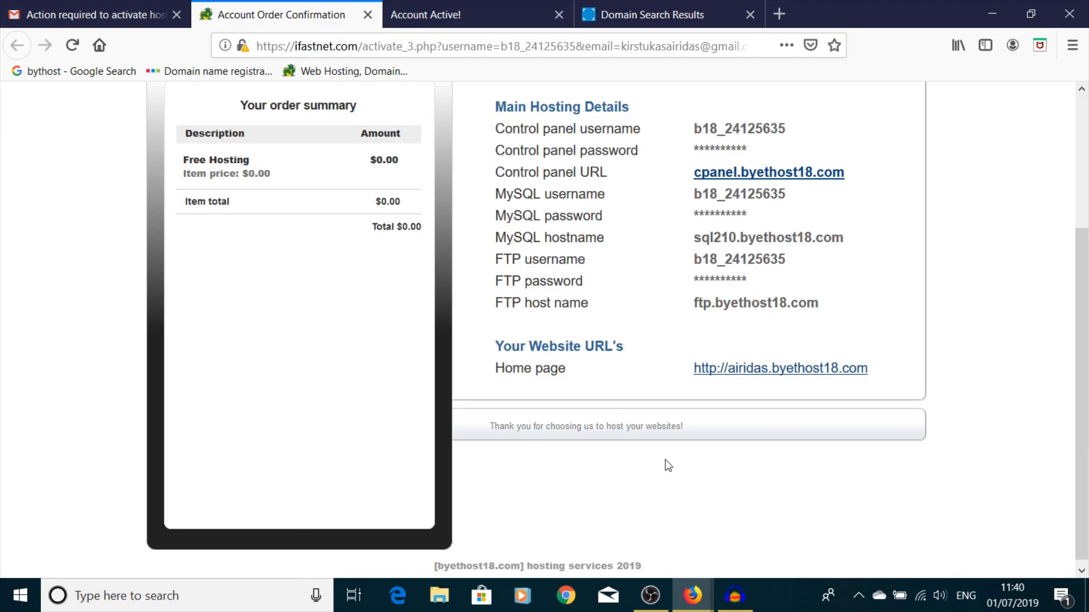
scroll(668, 466, up, 2)
click(73, 17)
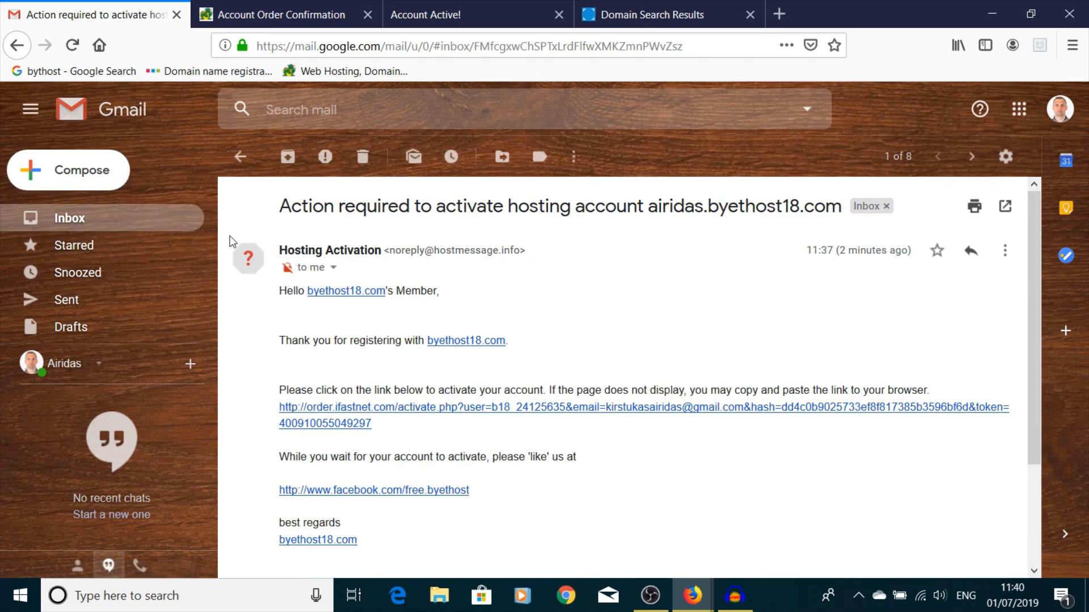
scroll(182, 300, down, 2)
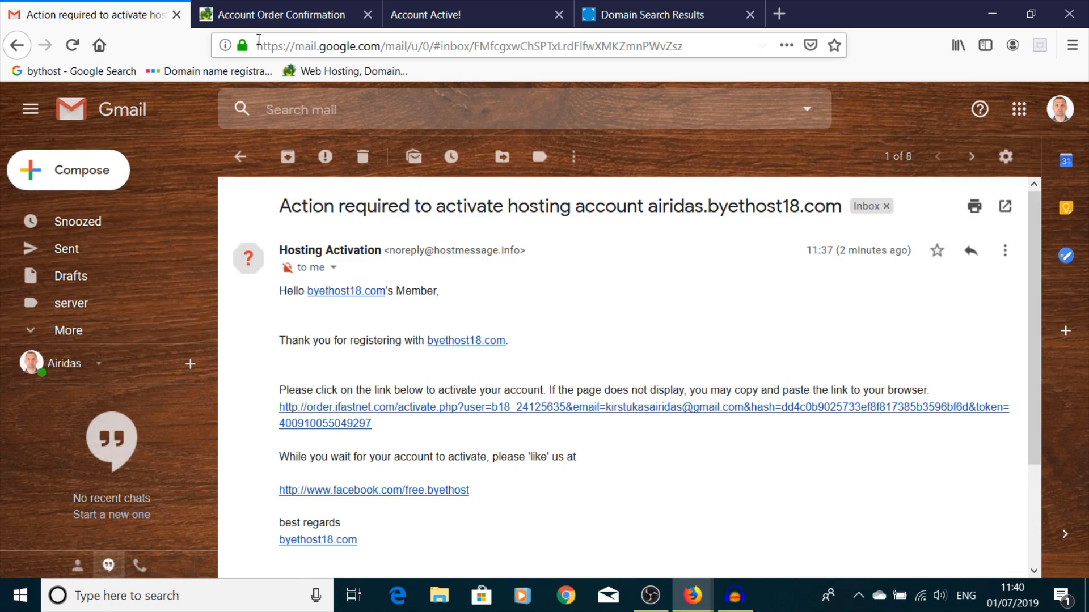
click(273, 17)
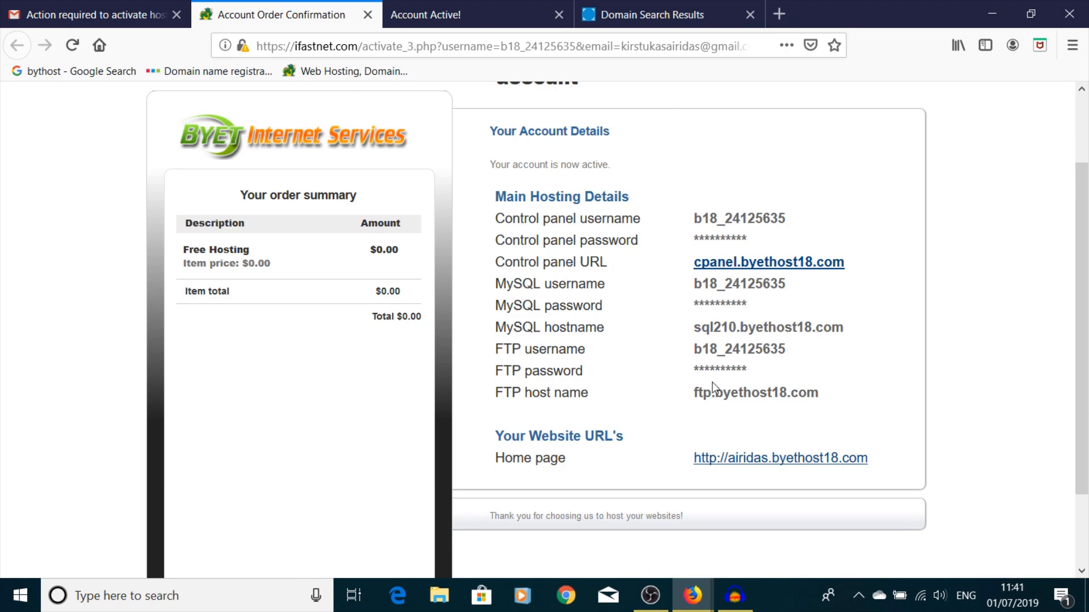
right_click(777, 264)
- Open the VistaPanel login in a new tab and paste the control panel username
click(811, 272)
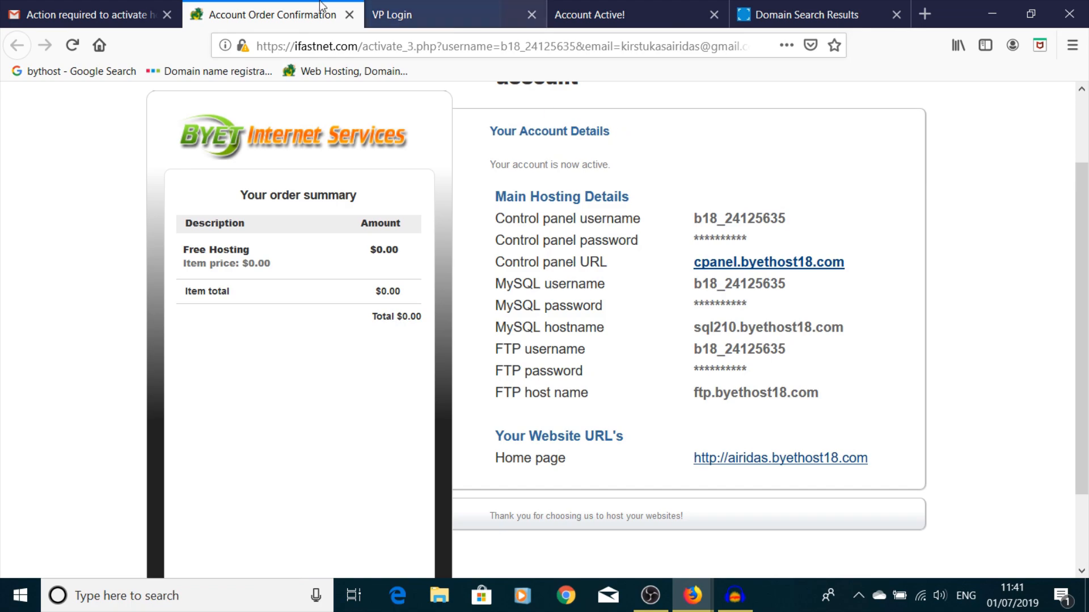
click(429, 15)
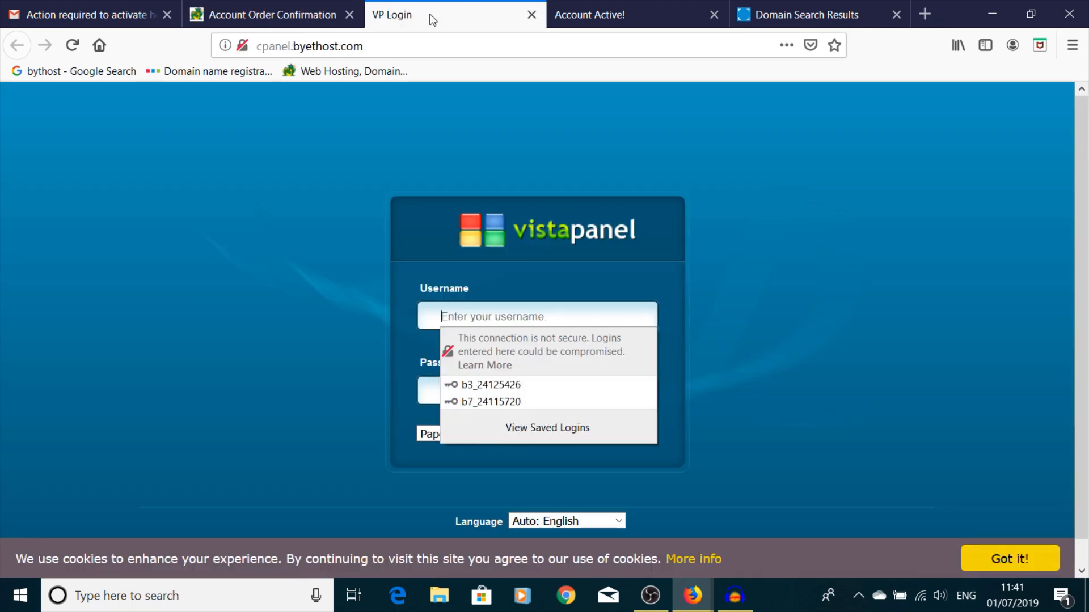
click(238, 20)
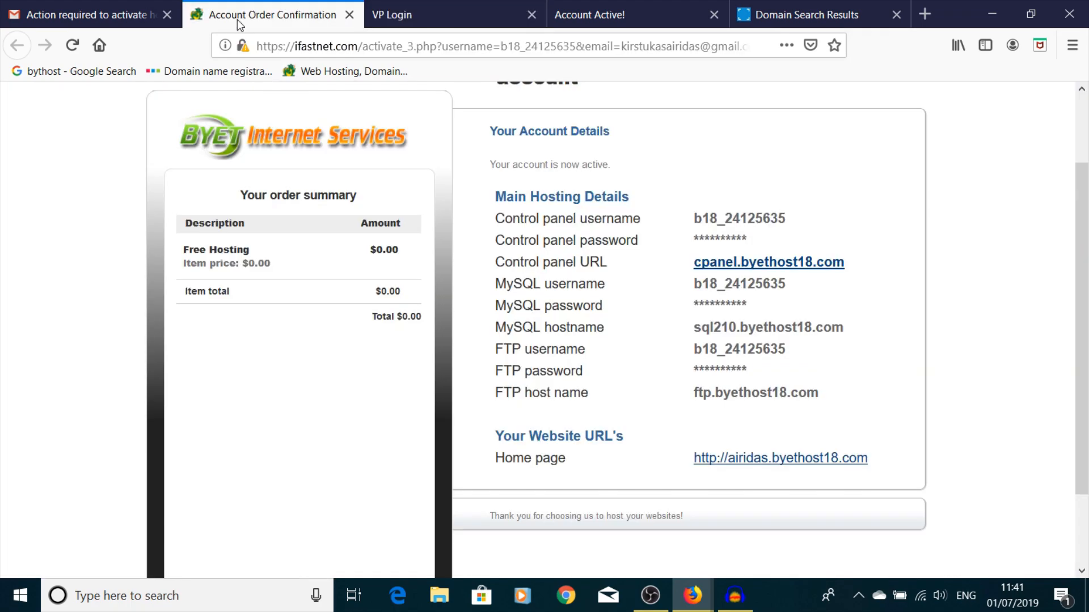
drag(806, 214, 704, 223)
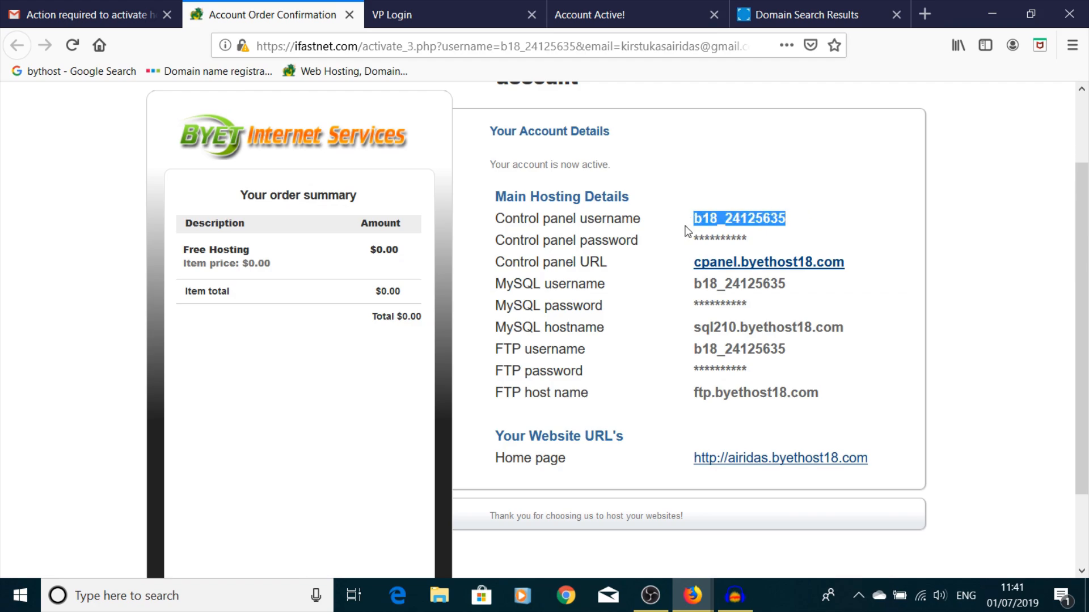
click(459, 8)
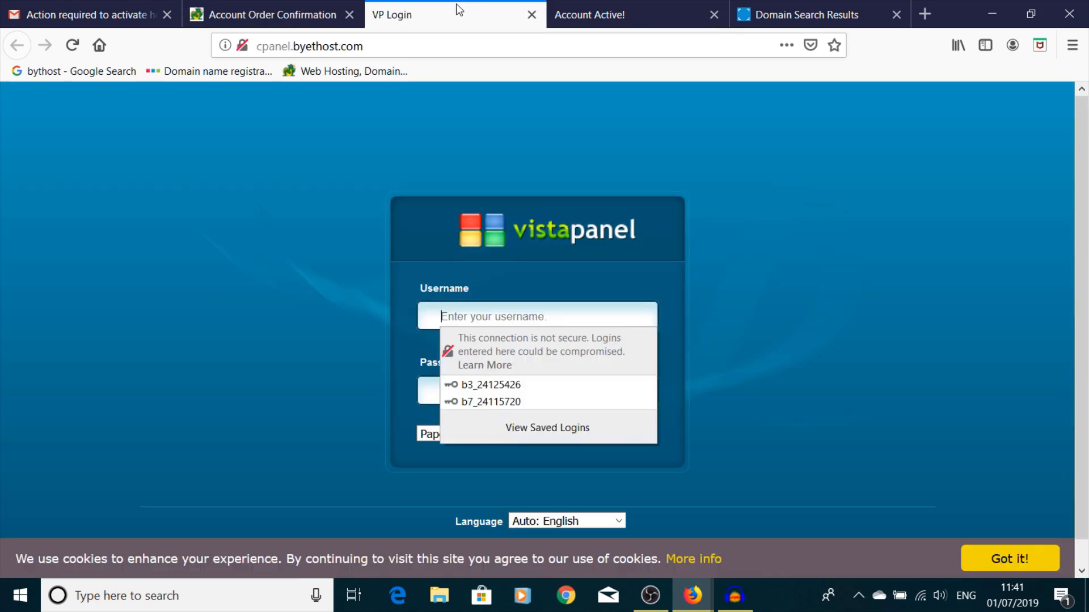
key(ctrl+v)
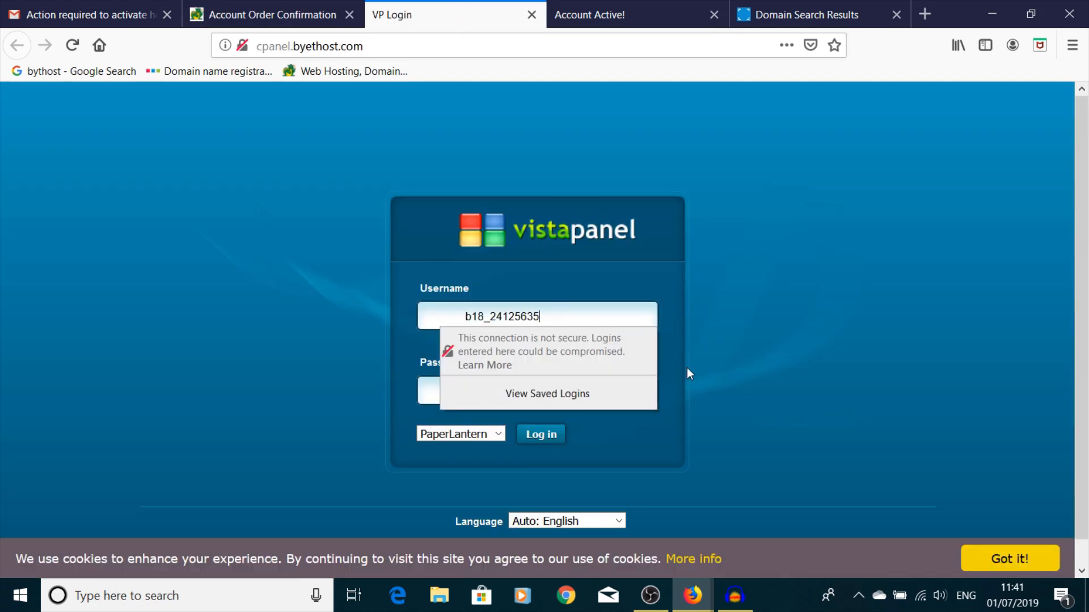
- Enter a password, submit the login and dismiss the save-login offer
click(690, 348)
click(470, 390)
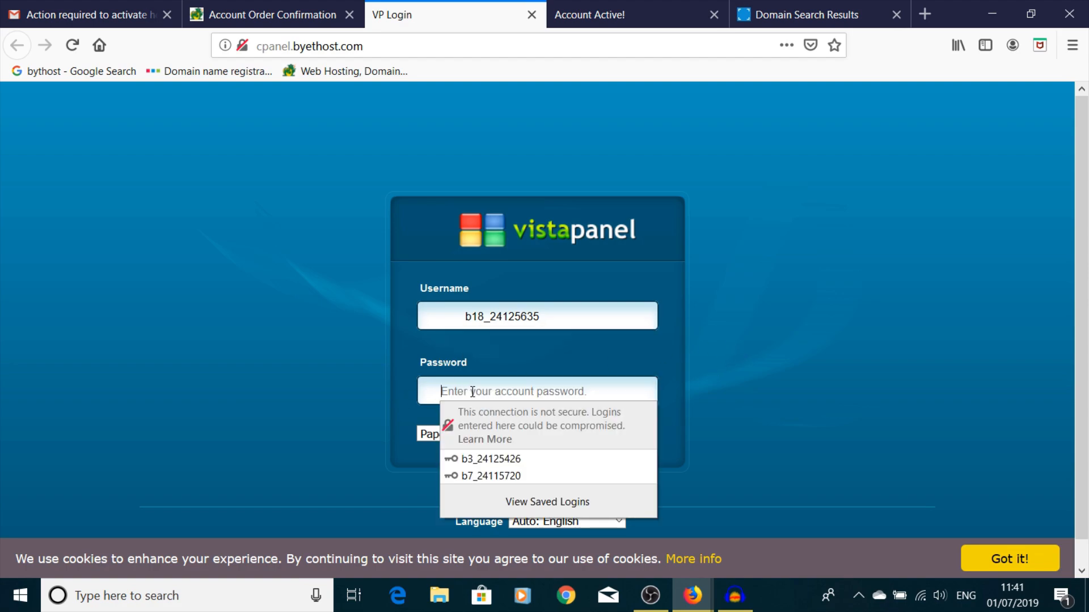
text(•)
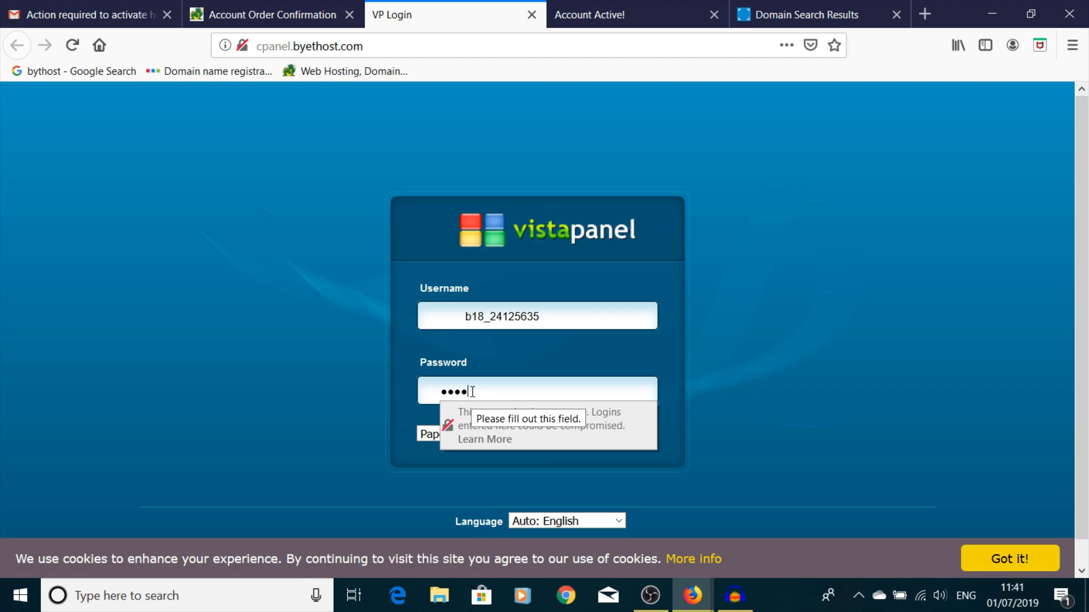
click(853, 281)
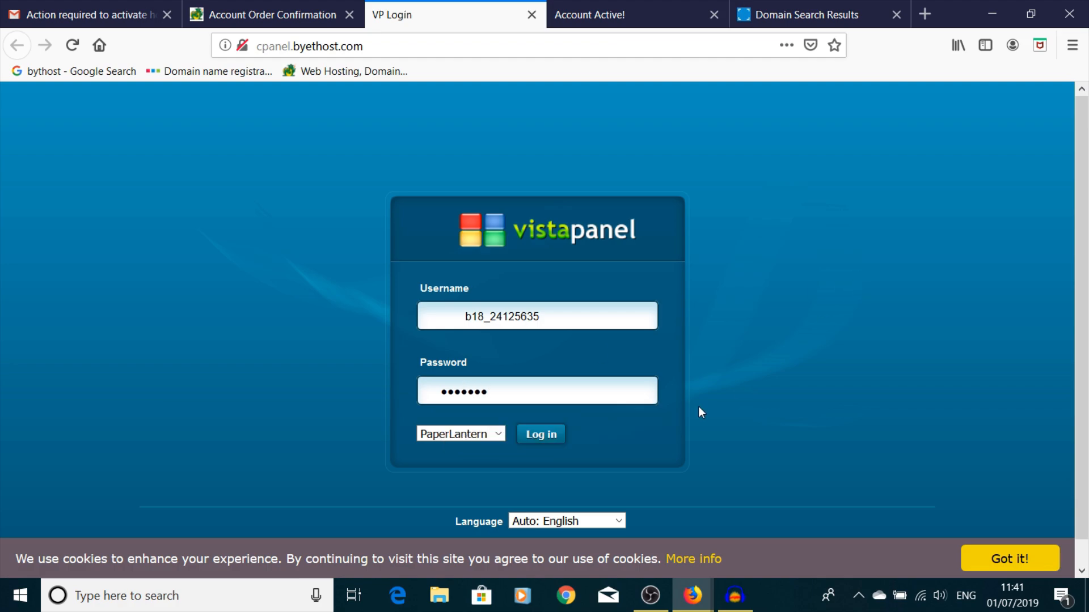
click(545, 436)
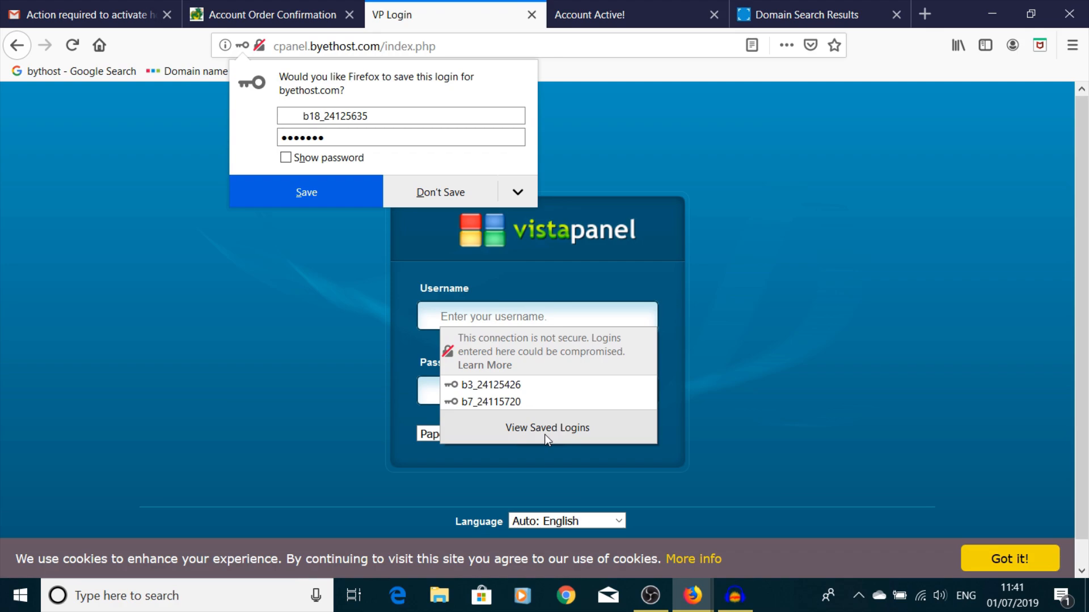
click(843, 279)
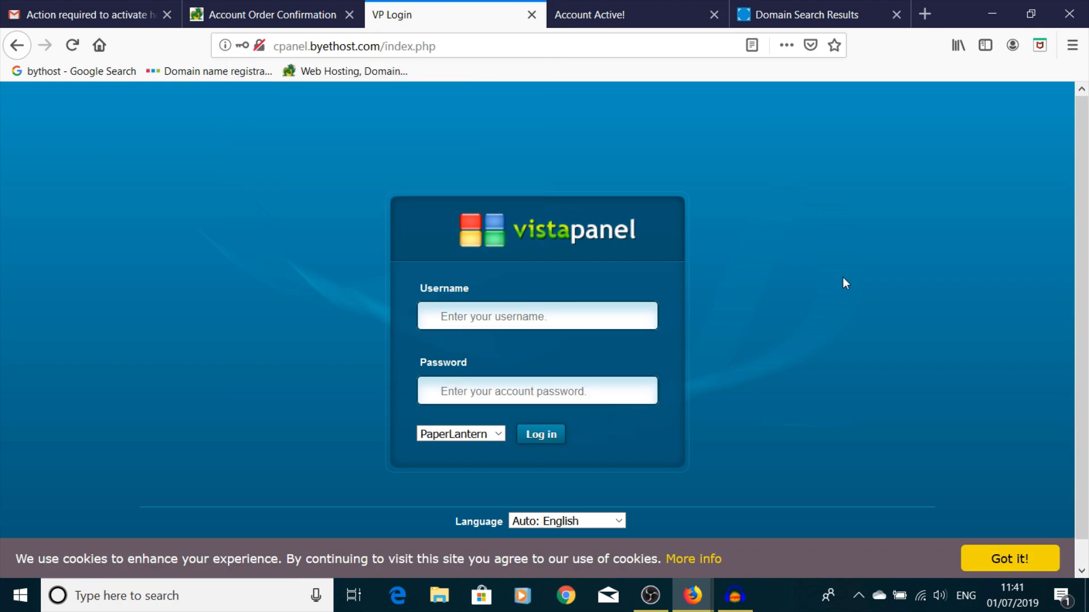
- Move the byethost18 hosting account e-mail from Gmail's Spam folder to the inbox
click(126, 7)
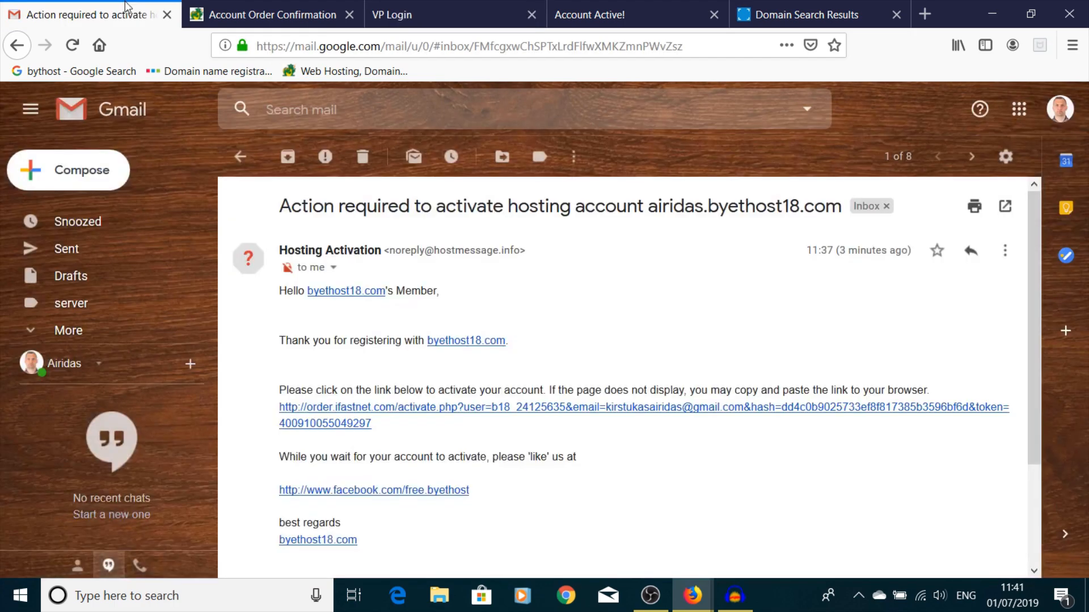
click(126, 331)
scroll(165, 256, down, 4)
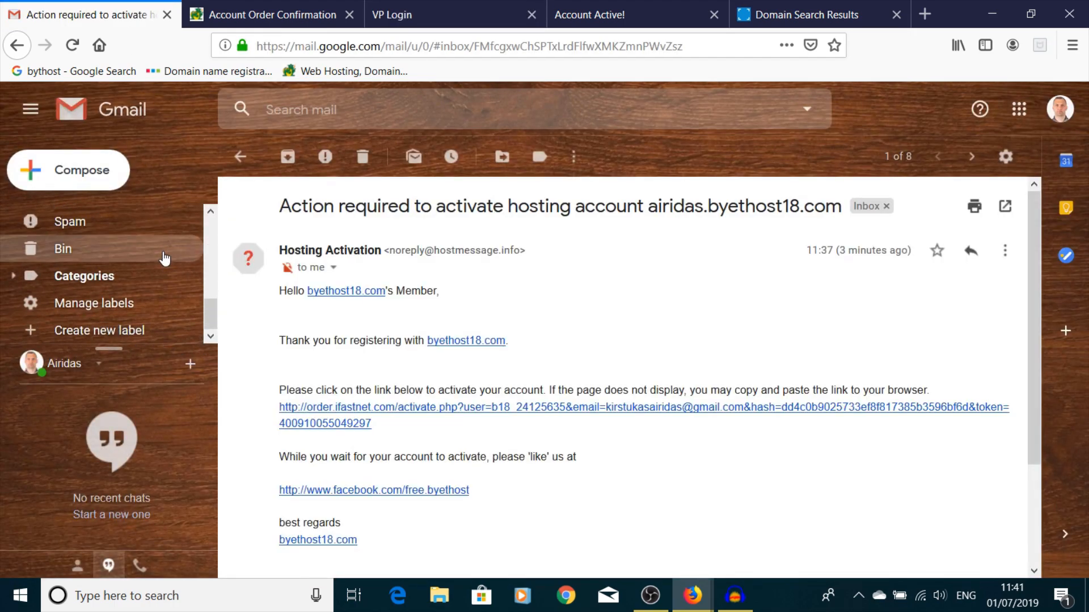
scroll(162, 255, up, 2)
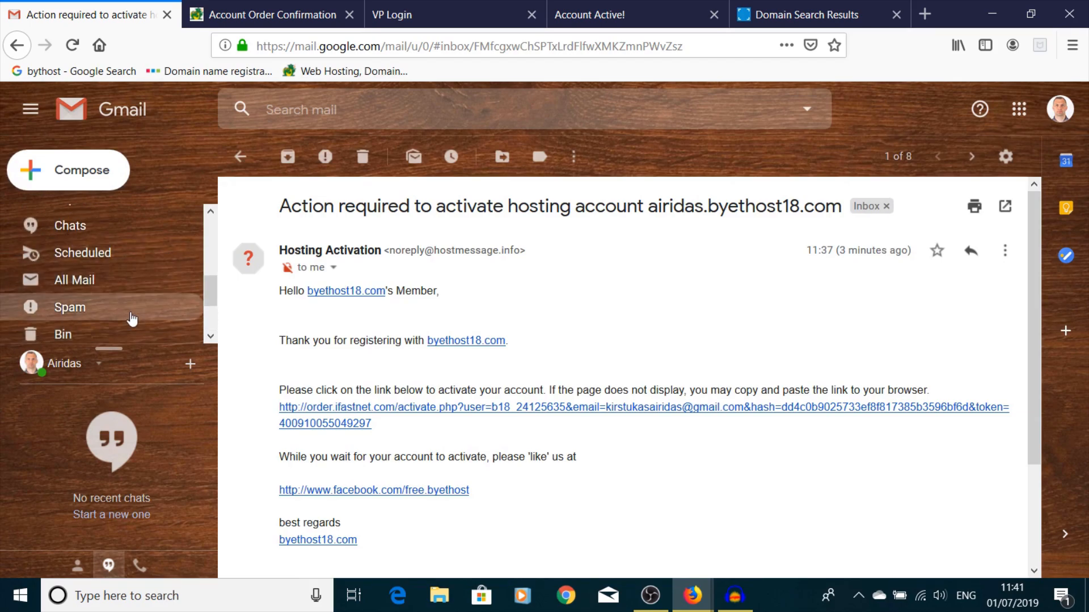
click(129, 313)
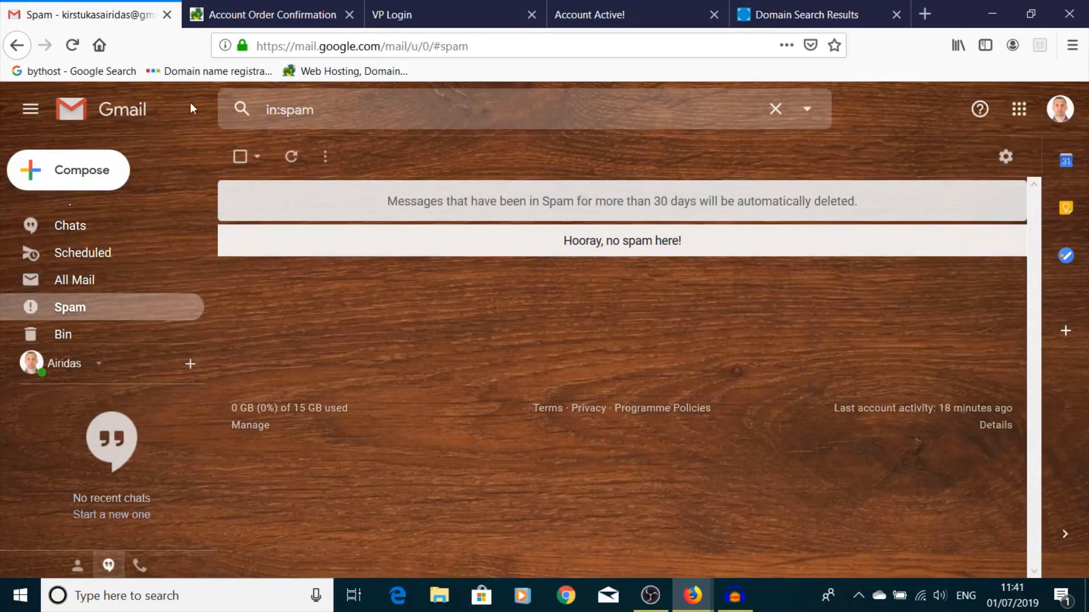
click(292, 158)
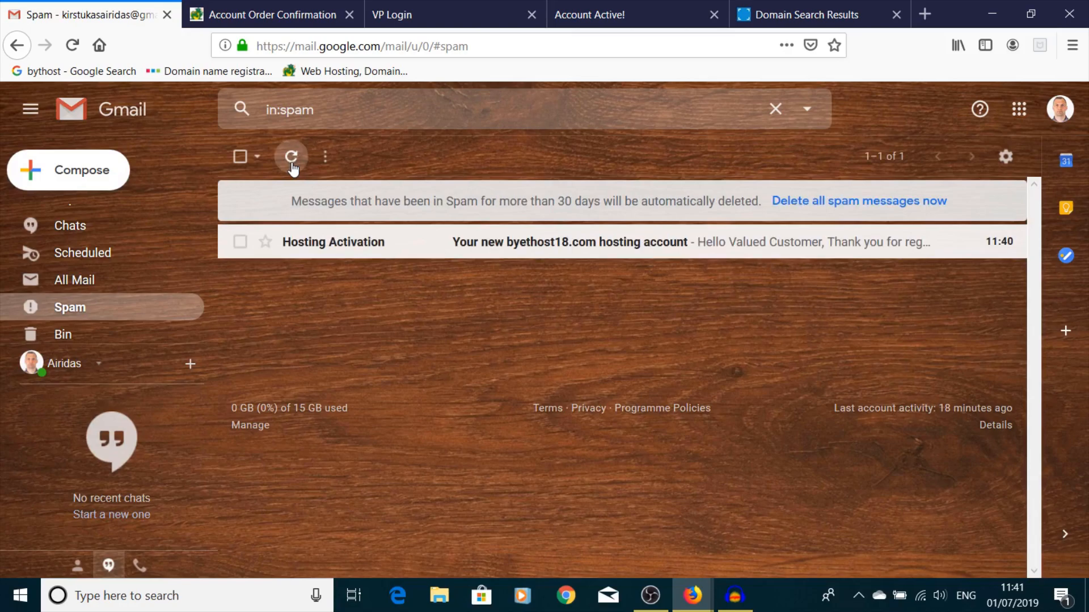
click(507, 242)
scroll(525, 308, down, 3)
scroll(453, 329, up, 3)
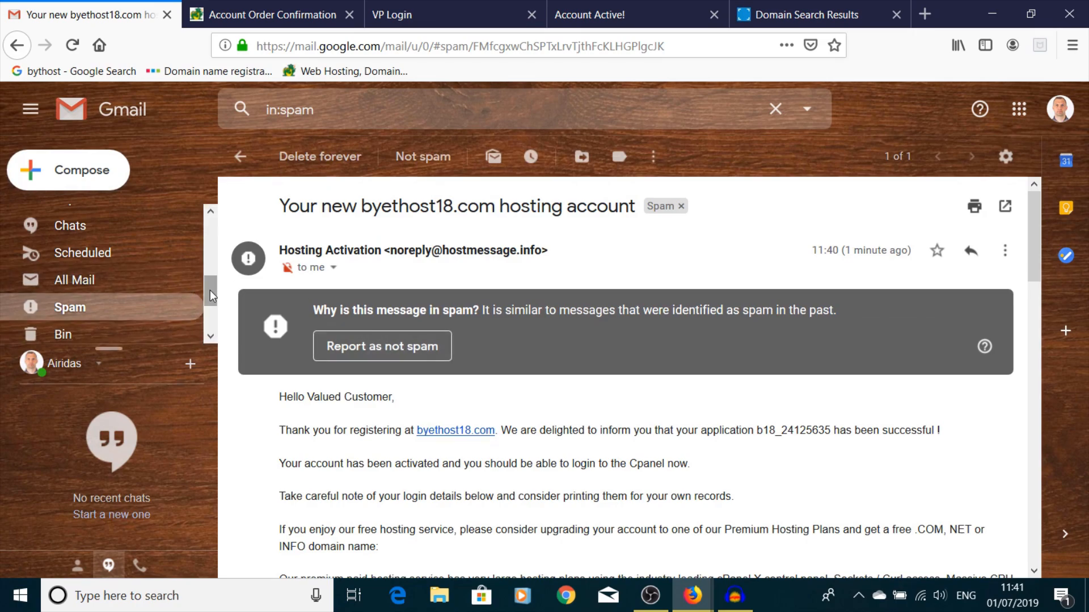
click(355, 348)
- Open that e-mail from the inbox and select the control panel username
scroll(84, 260, up, 3)
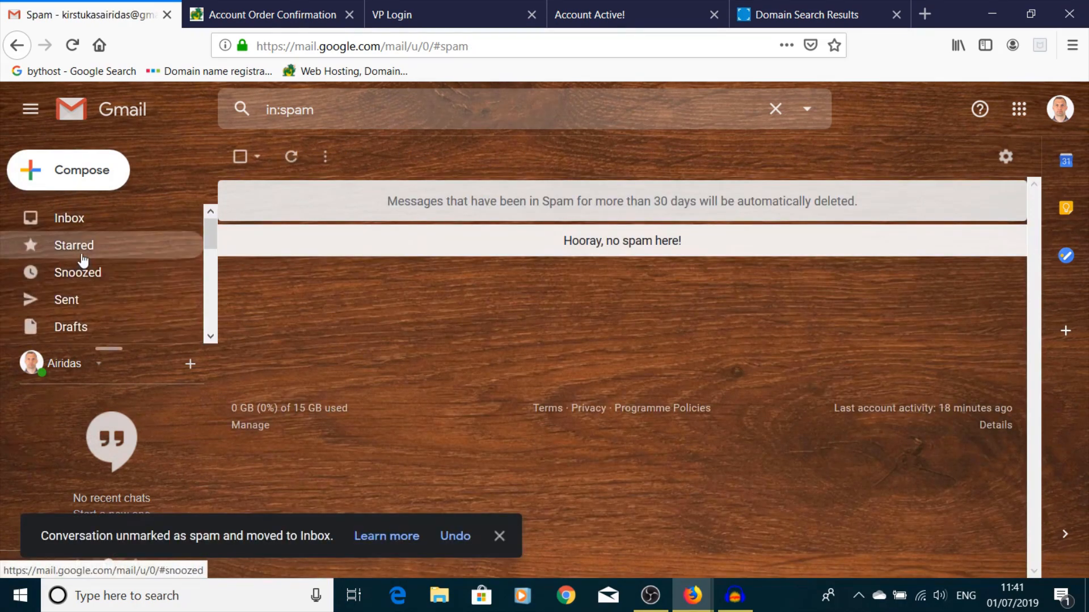
click(85, 222)
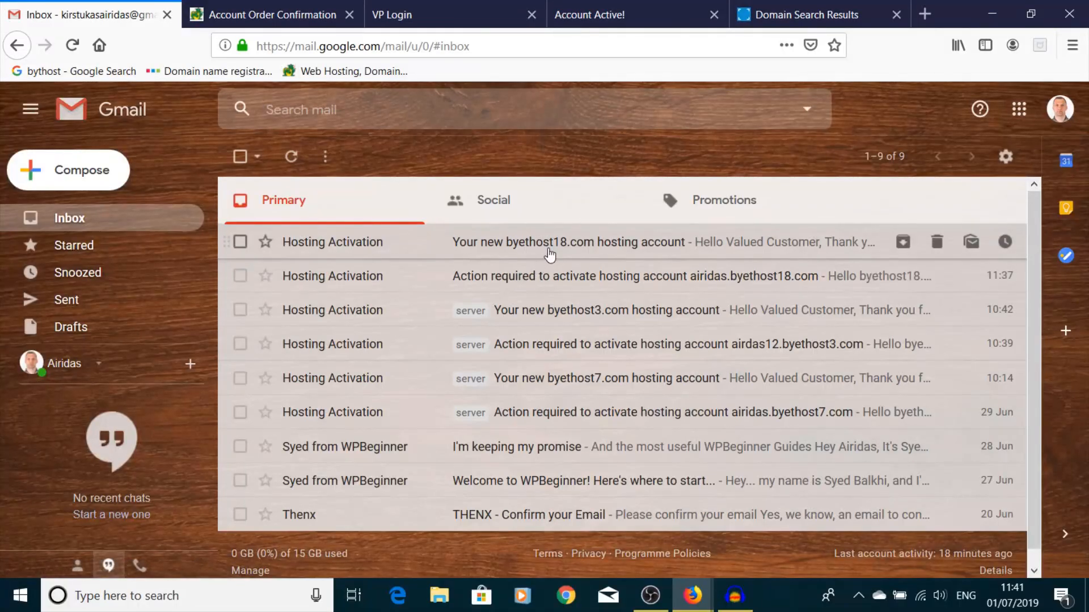
click(549, 255)
scroll(547, 287, down, 8)
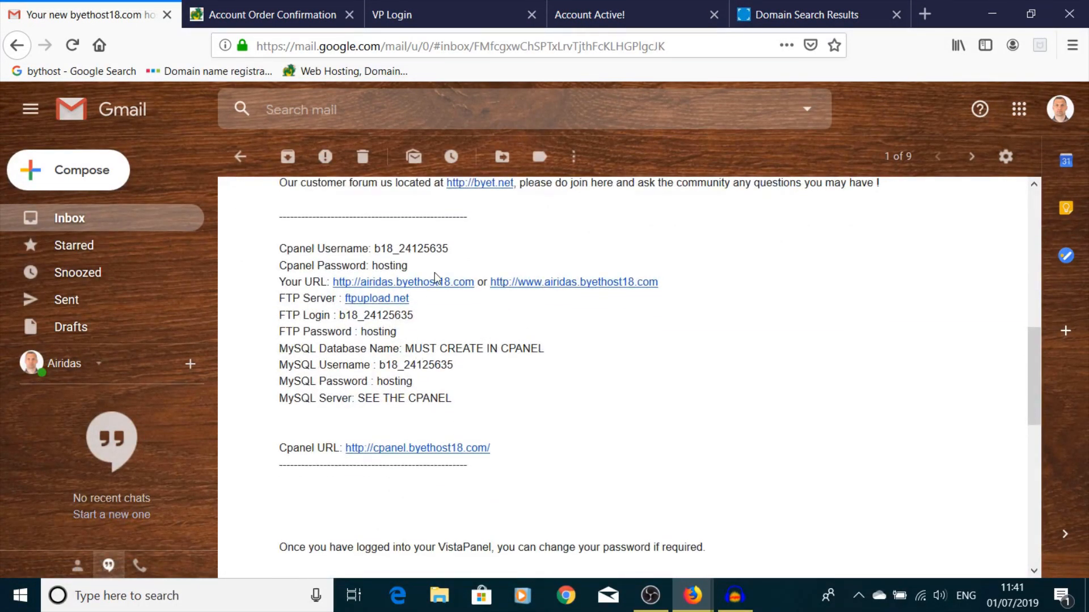
drag(449, 247, 376, 248)
key(ctrl+c)
- Paste the hosting account username into the VistaPanel login form
click(420, 17)
click(467, 318)
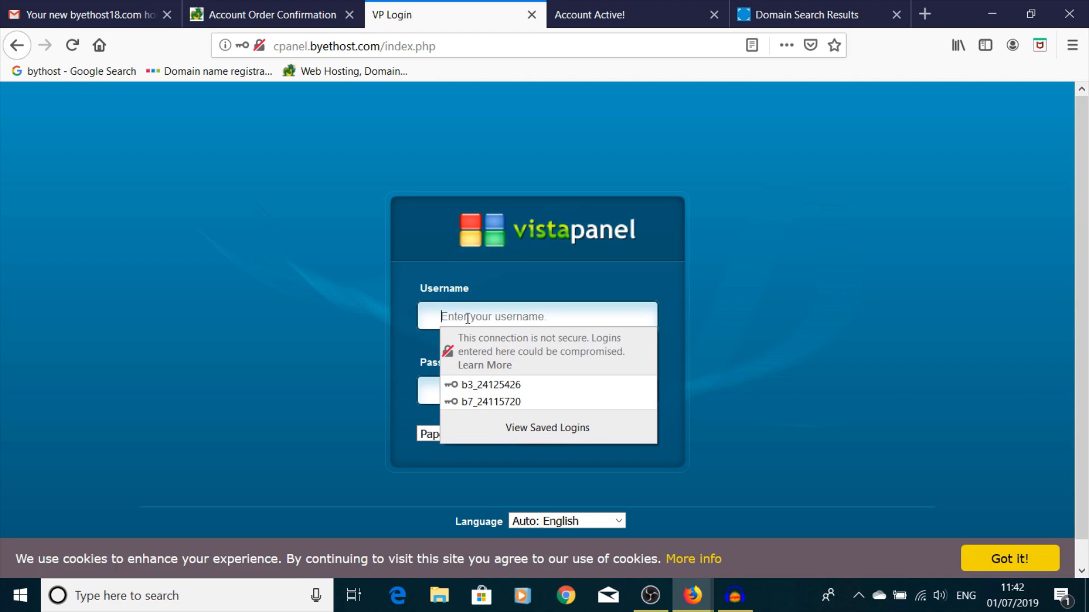
key(ctrl+v)
click(431, 389)
click(448, 387)
- Copy the password from the credentials e-mail, paste it in and log in
click(285, 14)
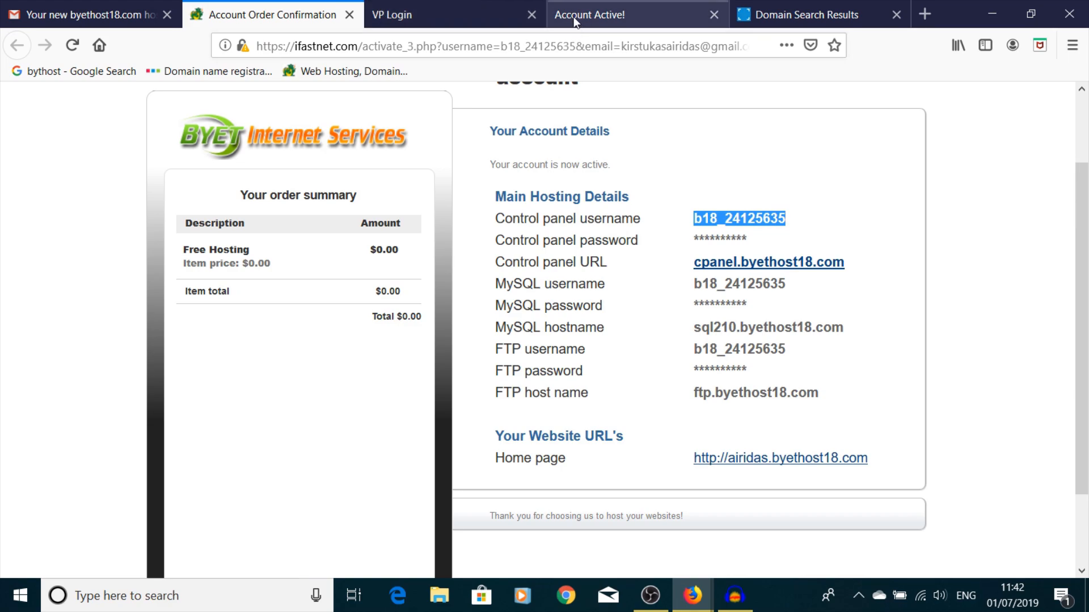
click(116, 14)
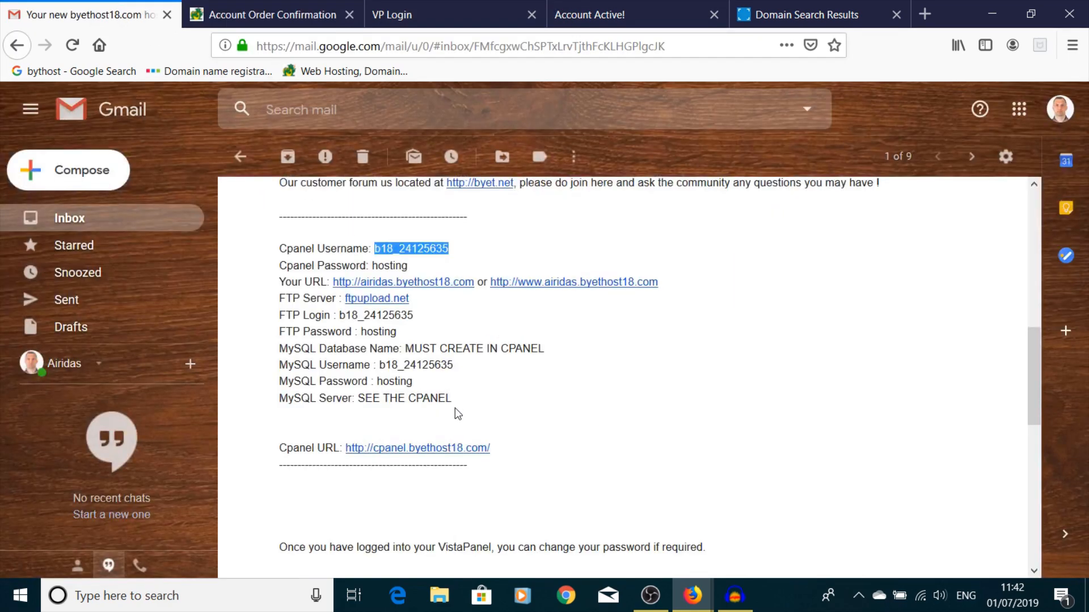
drag(408, 333, 363, 332)
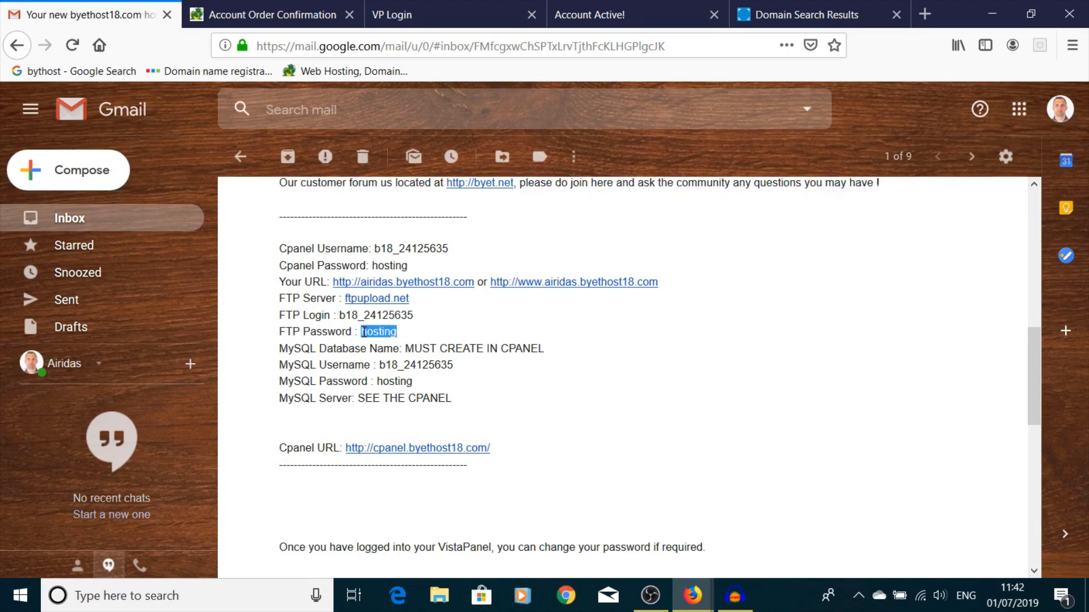
click(397, 14)
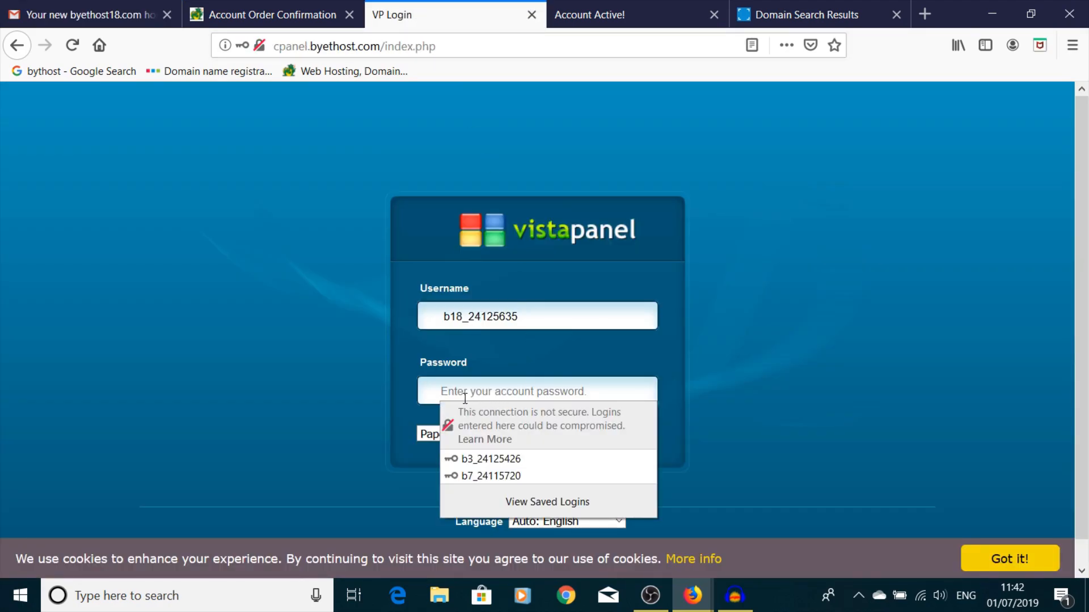
key(ctrl+v)
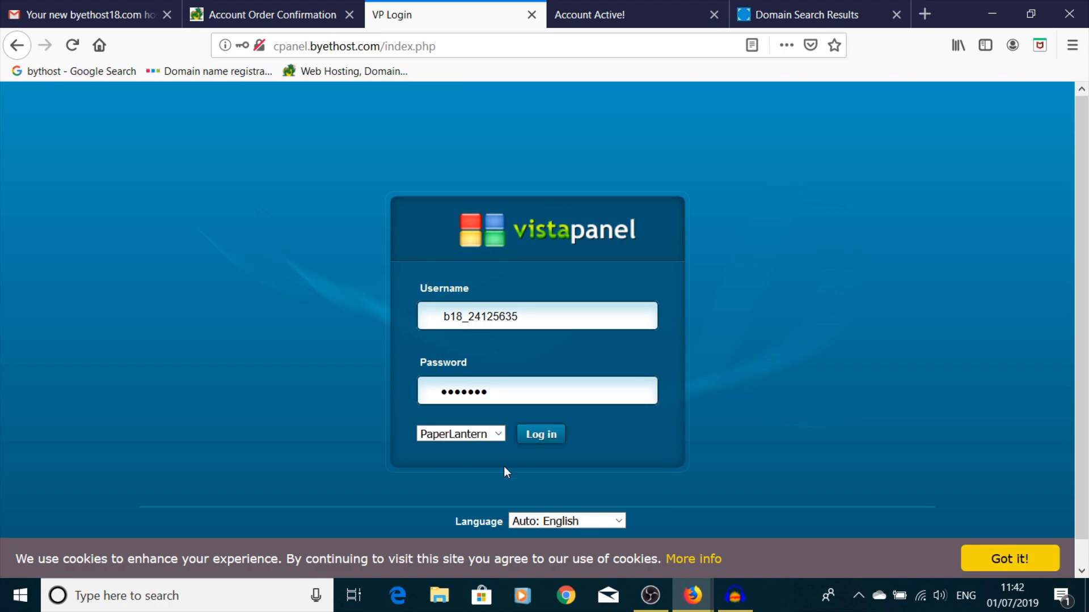
click(539, 437)
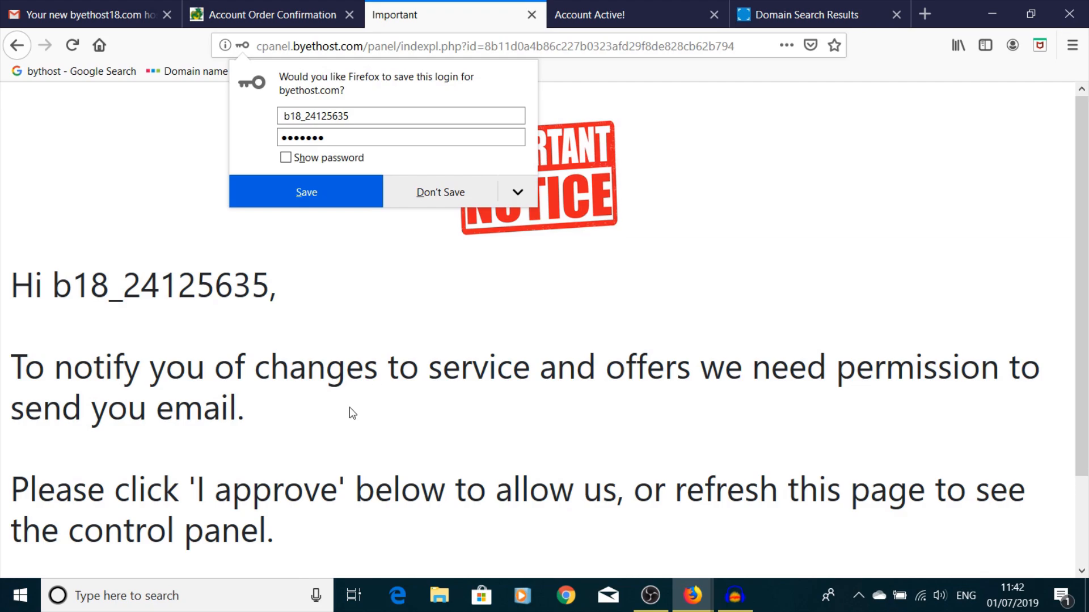
- Save the control panel login in Firefox and approve the email-permission notice
click(336, 193)
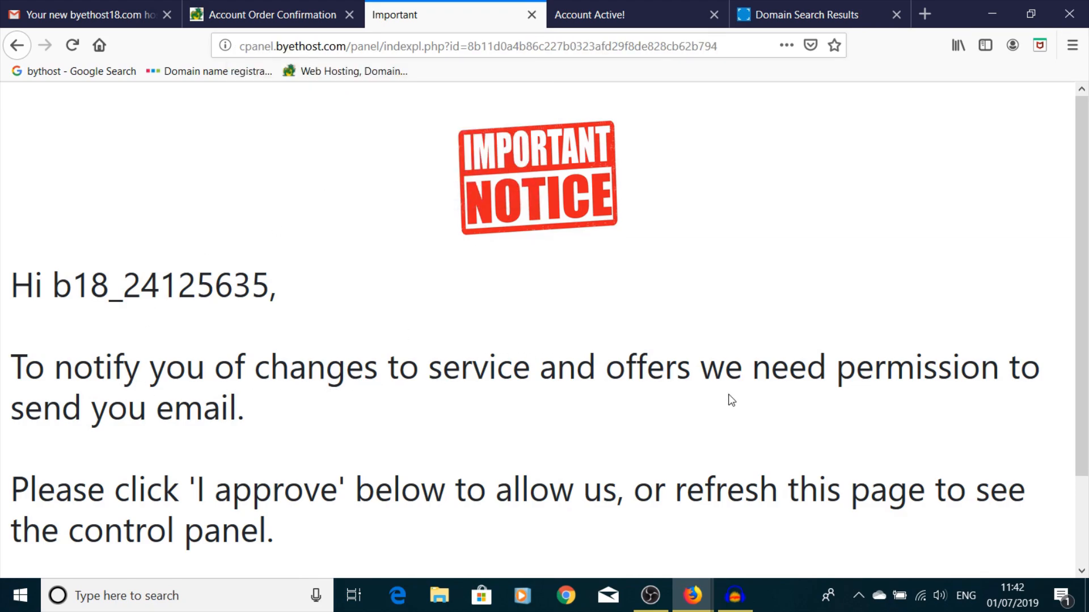
scroll(469, 406, down, 2)
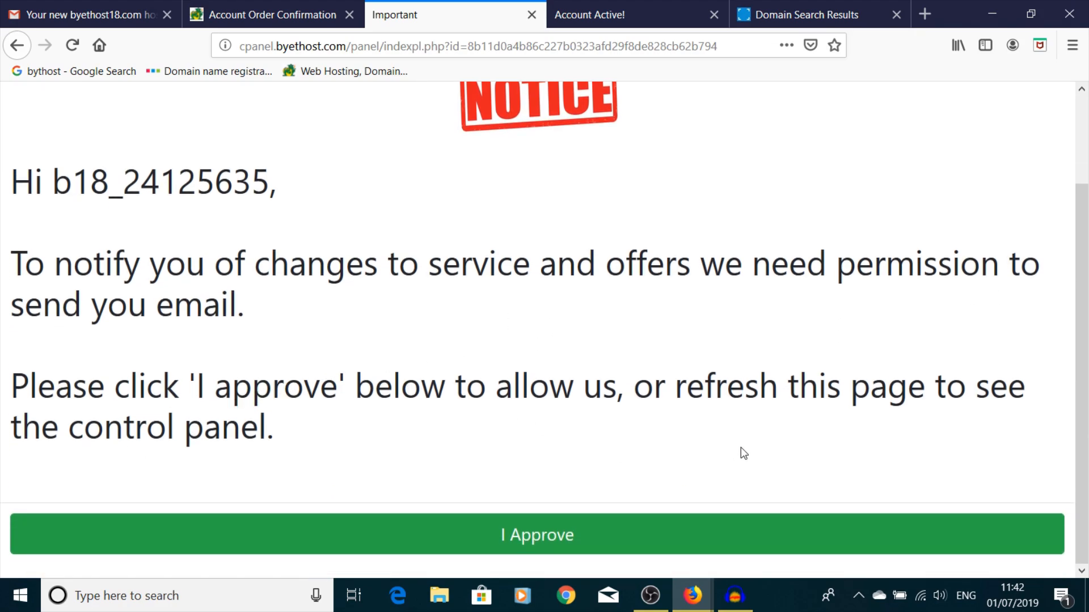
click(563, 539)
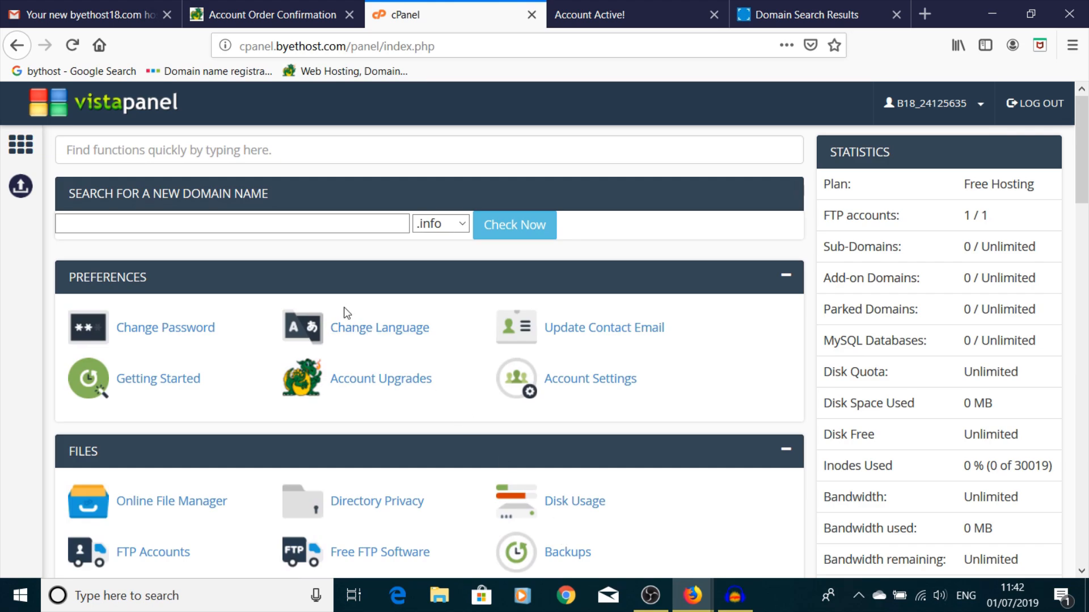
- Scroll the VistaPanel dashboard down to the Softaculous Apps Installer section
scroll(346, 312, down, 10)
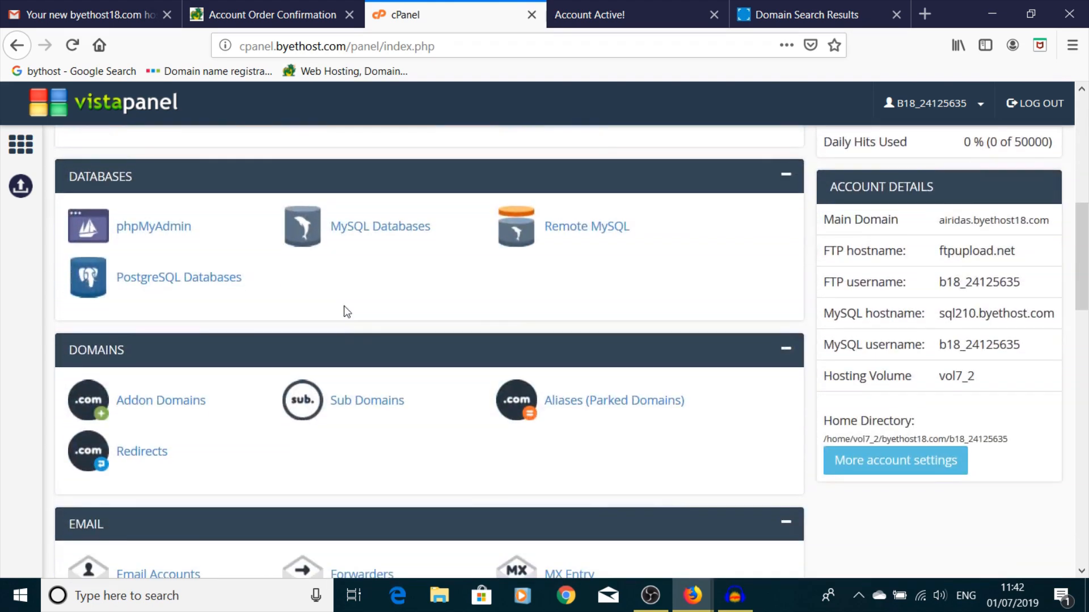
scroll(347, 312, down, 8)
scroll(347, 312, up, 2)
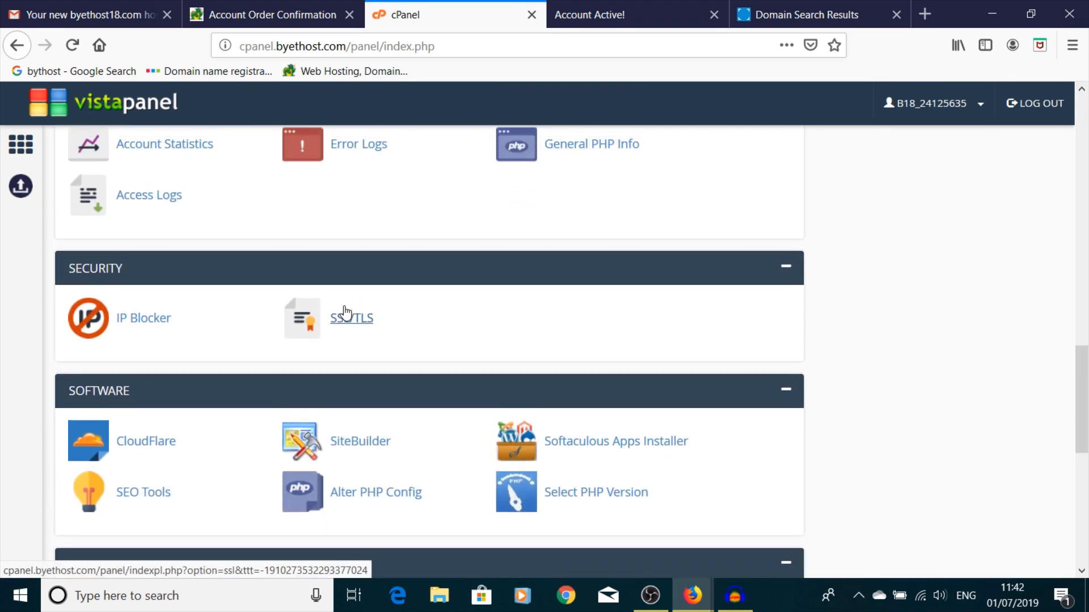
scroll(344, 306, down, 9)
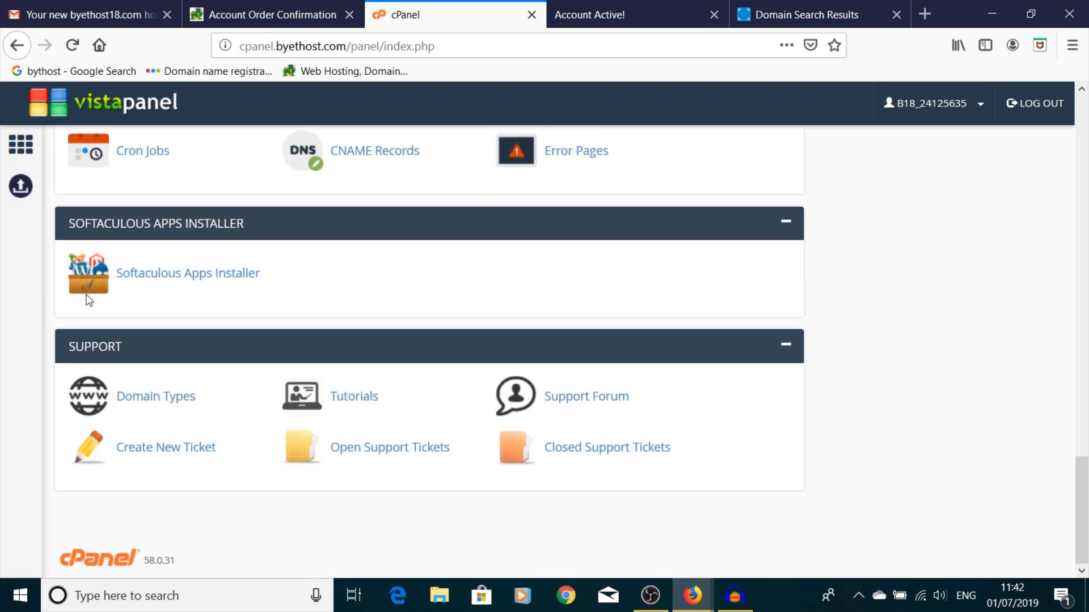
- Open Softaculous and start a new WordPress installation
click(143, 283)
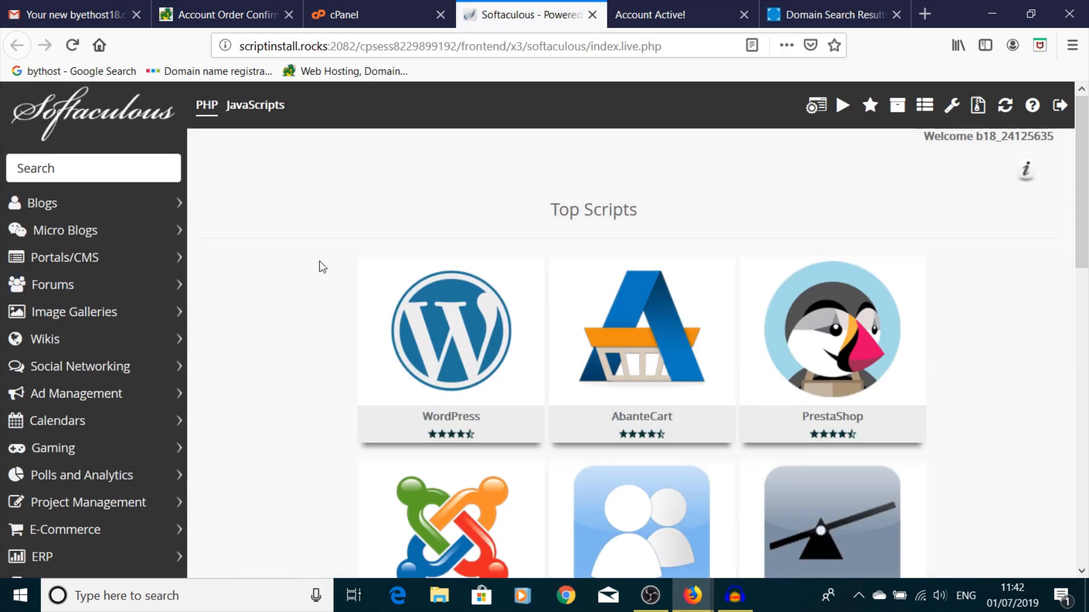
mouse_move(479, 404)
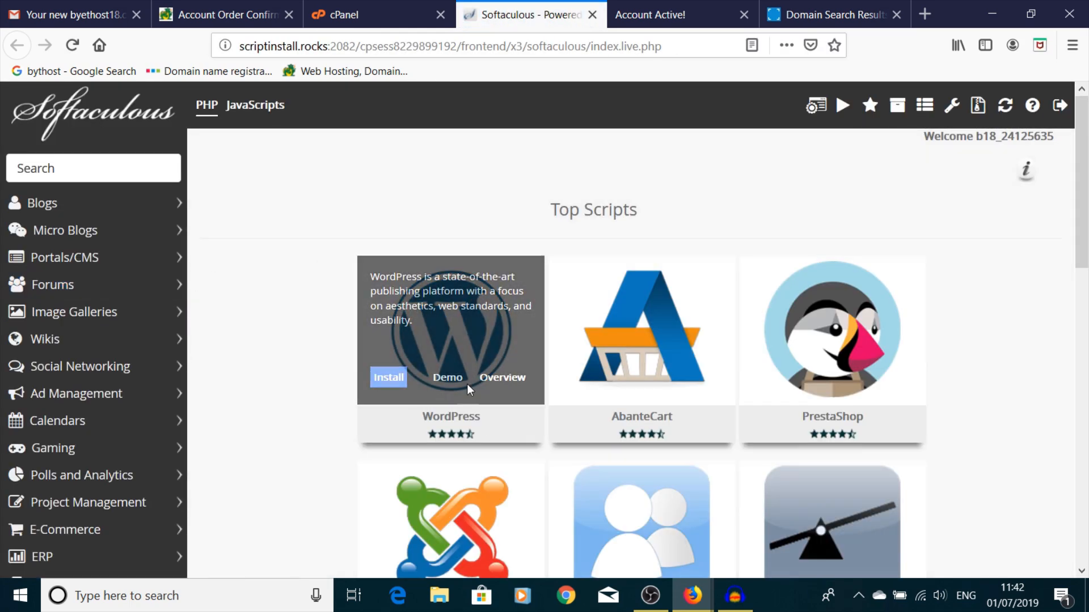
click(390, 374)
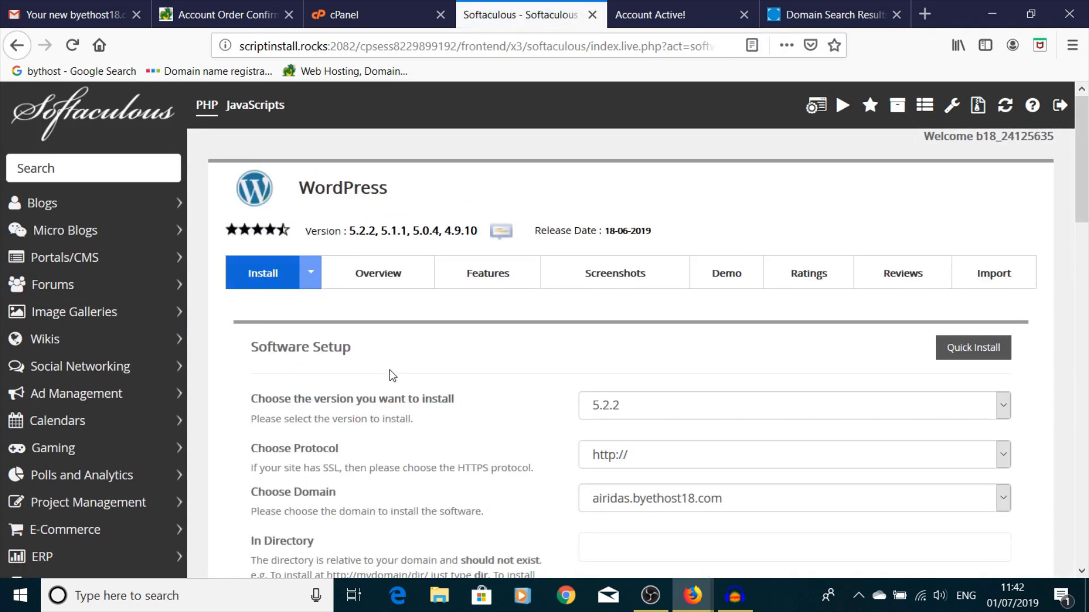
scroll(386, 343, down, 8)
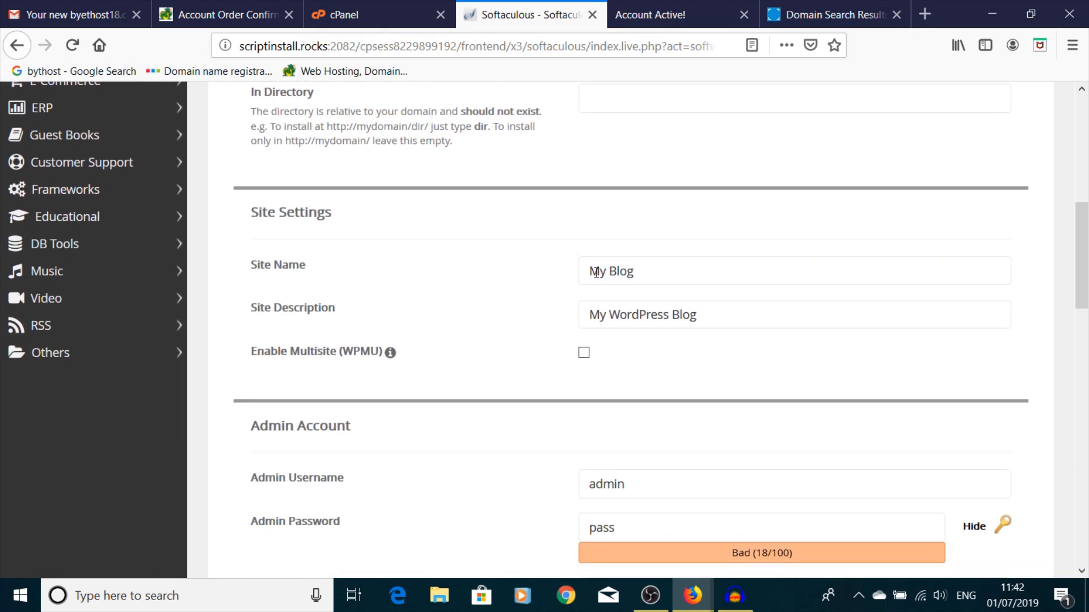
- Set Site Name to 'Airidas' and Site Description to 'About worpress'
drag(661, 272, 471, 264)
text(Airidas)
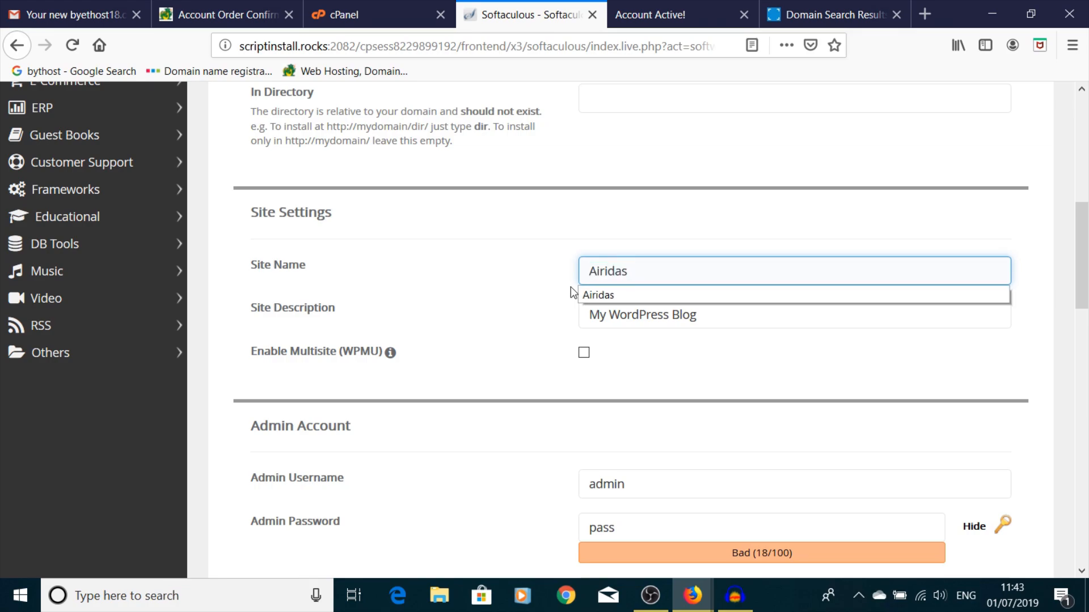
click(588, 296)
drag(701, 315, 494, 312)
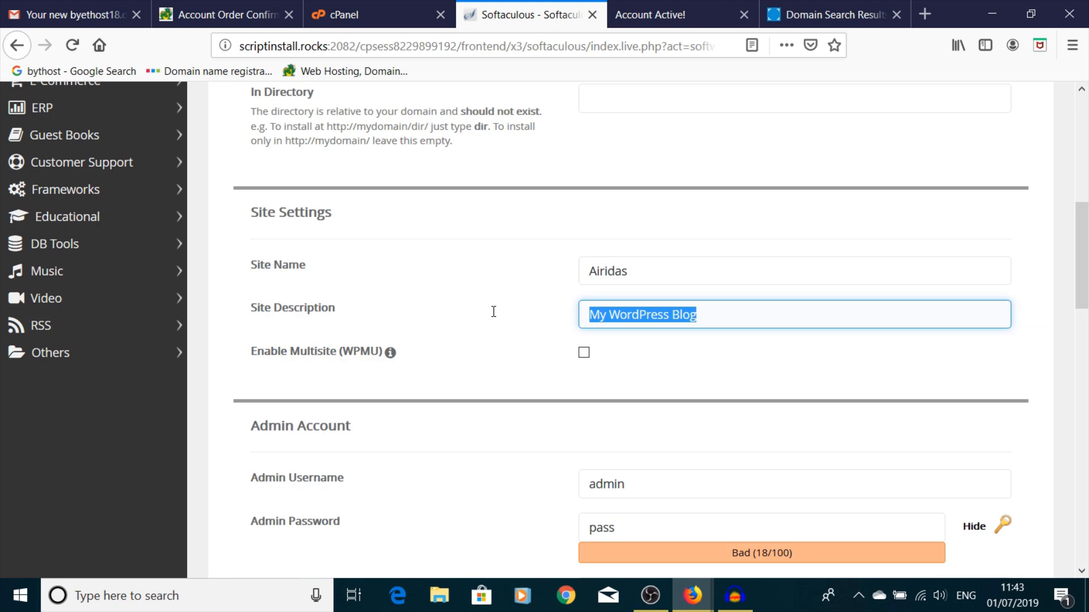
text(About )
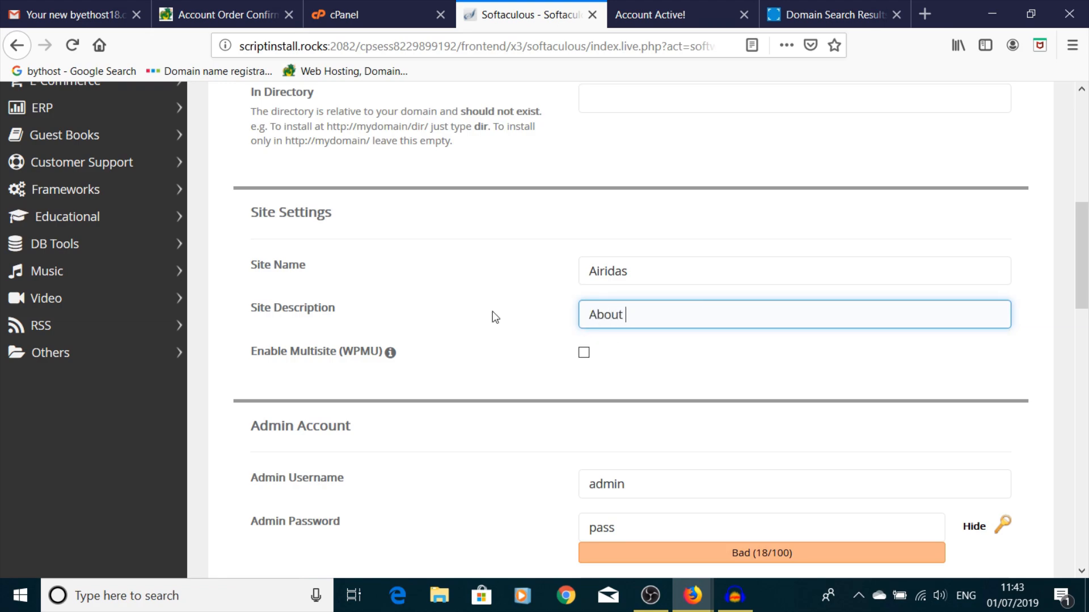
text(worpress)
- Replace the default admin e-mail with the owner's Gmail address
scroll(400, 267, up, 3)
scroll(402, 274, down, 6)
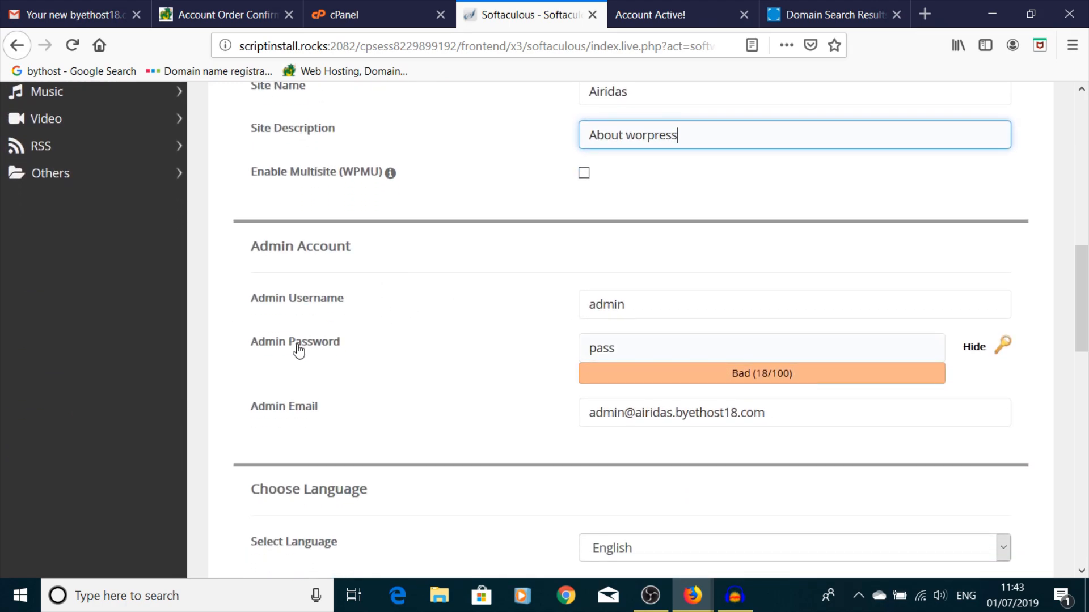
scroll(313, 265, down, 3)
drag(774, 233, 561, 253)
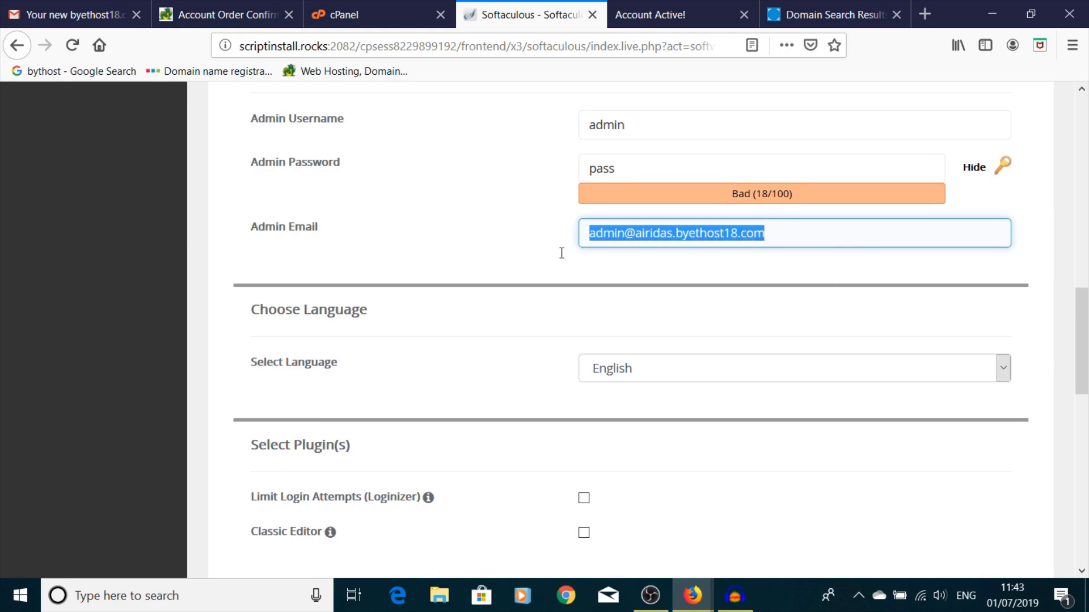
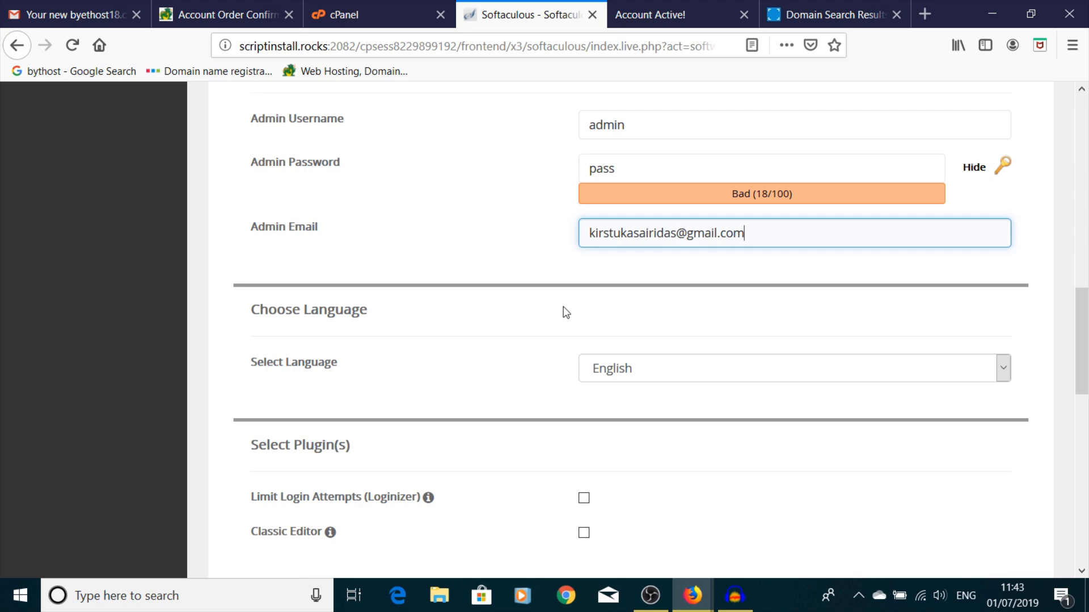
scroll(572, 289, down, 3)
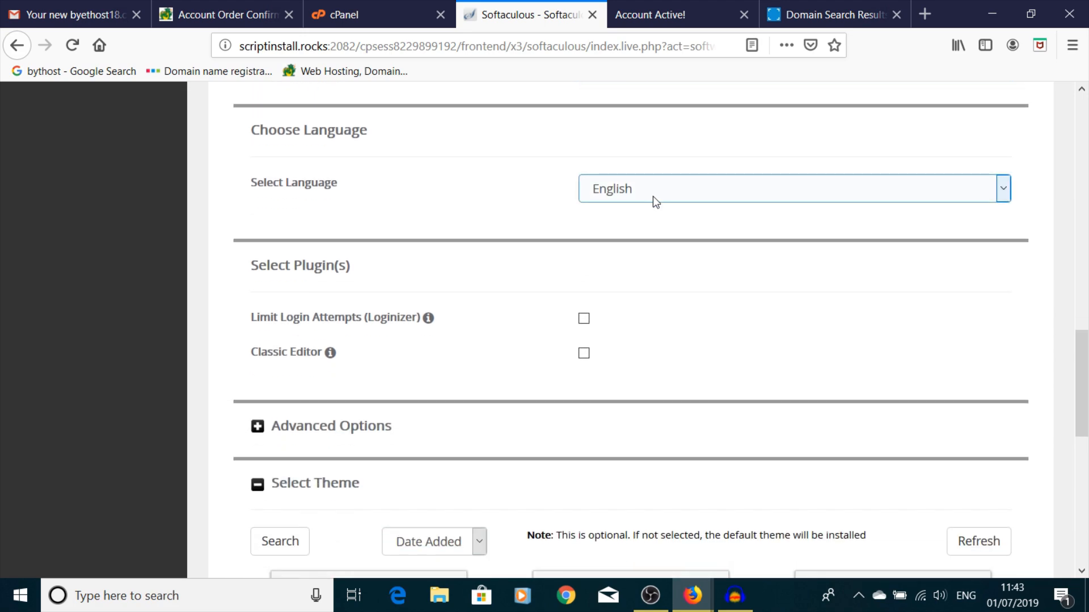
- Keep English as the installation language and finish the WordPress install at airidas.byethost18.com
click(652, 196)
scroll(694, 373, down, 3)
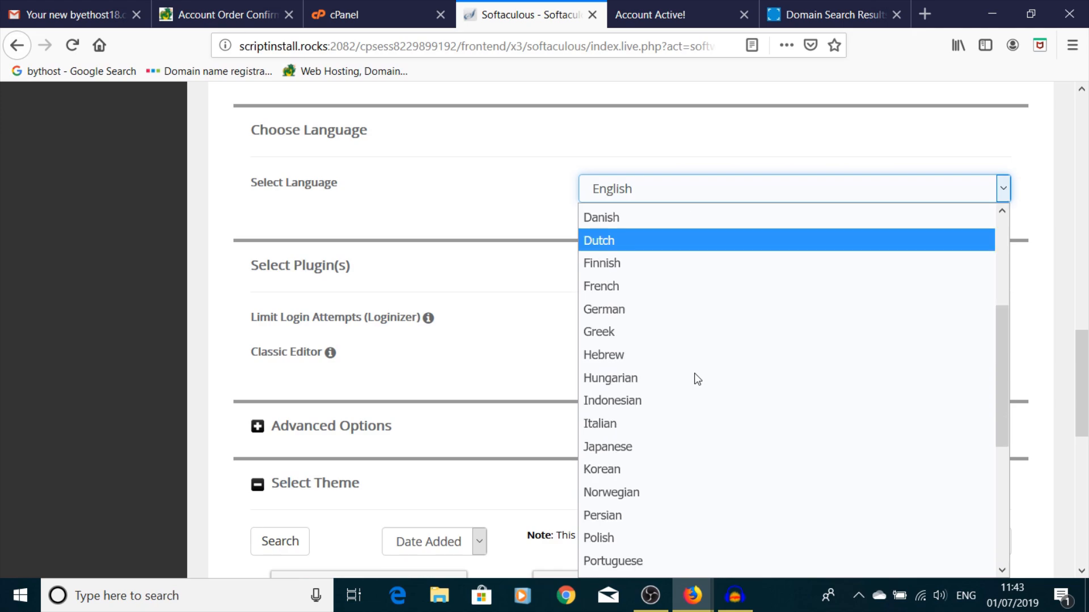
scroll(695, 374, down, 4)
scroll(697, 379, up, 7)
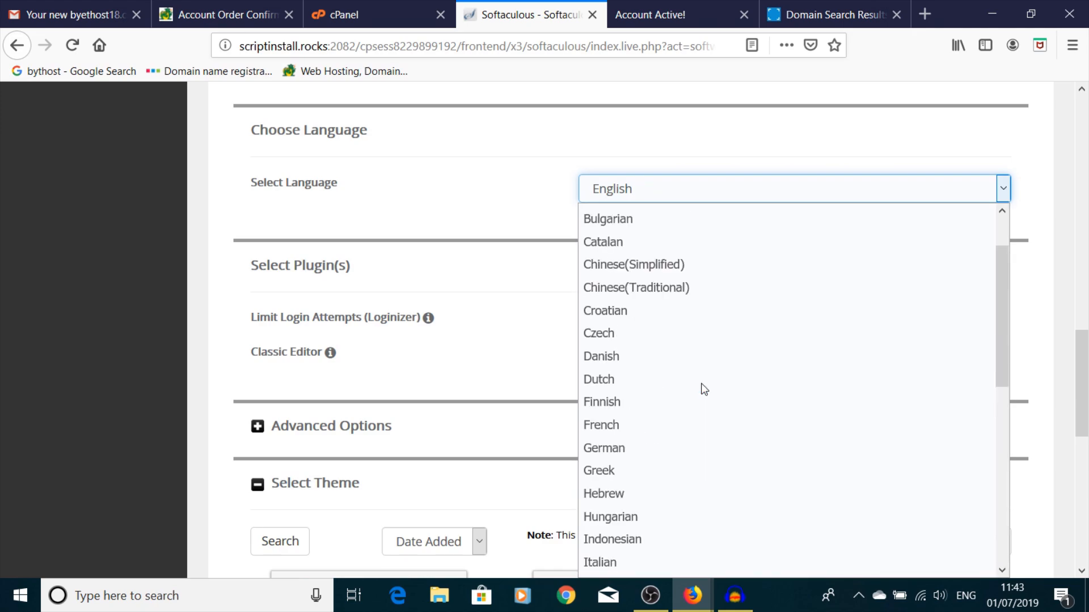
click(631, 218)
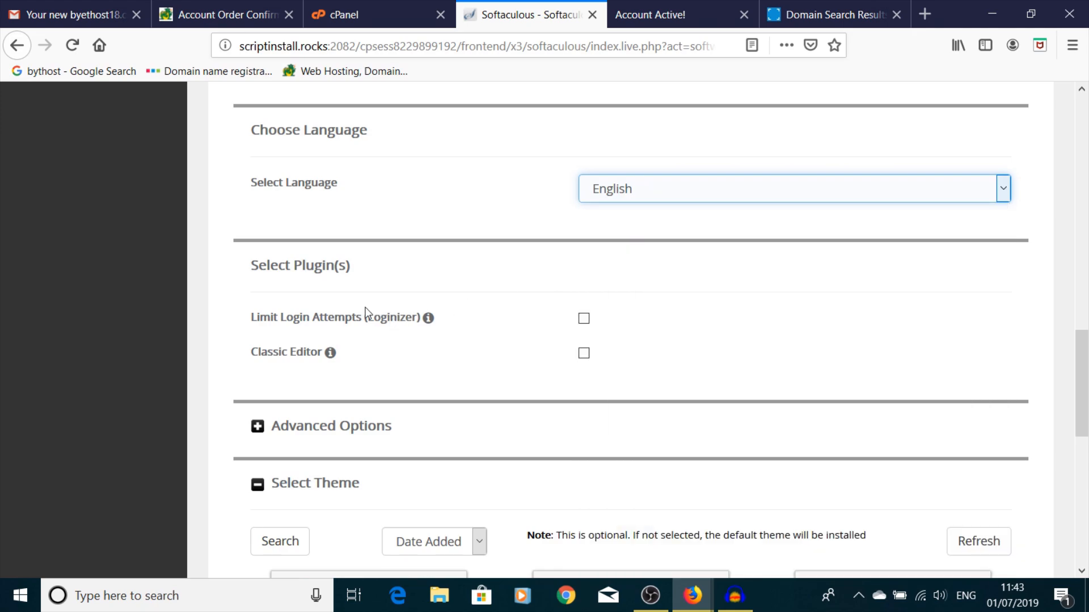
scroll(639, 292, down, 3)
scroll(641, 289, down, 6)
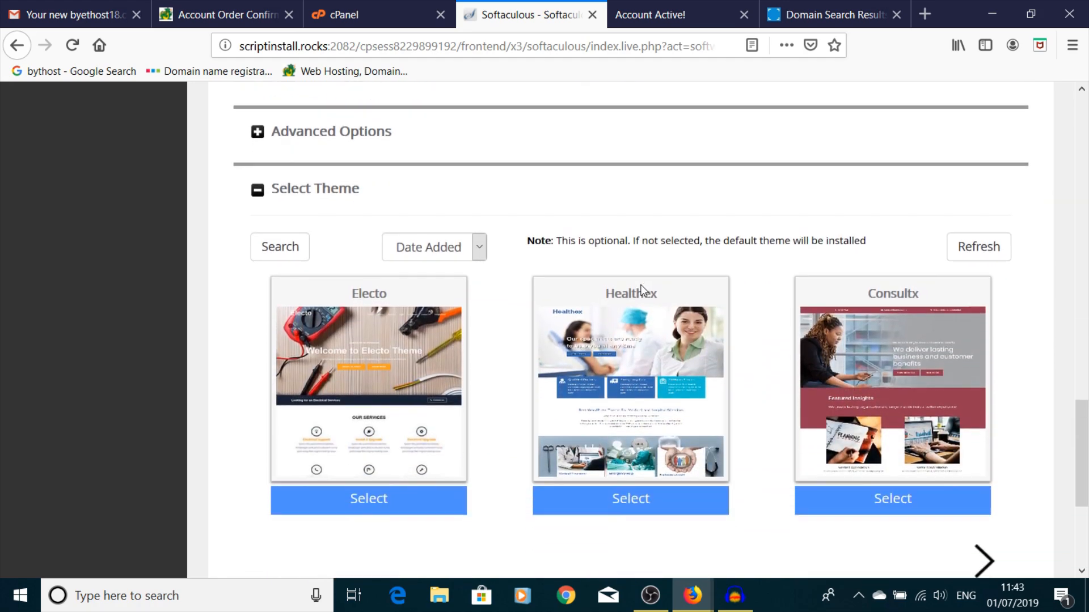
scroll(638, 383, up, 13)
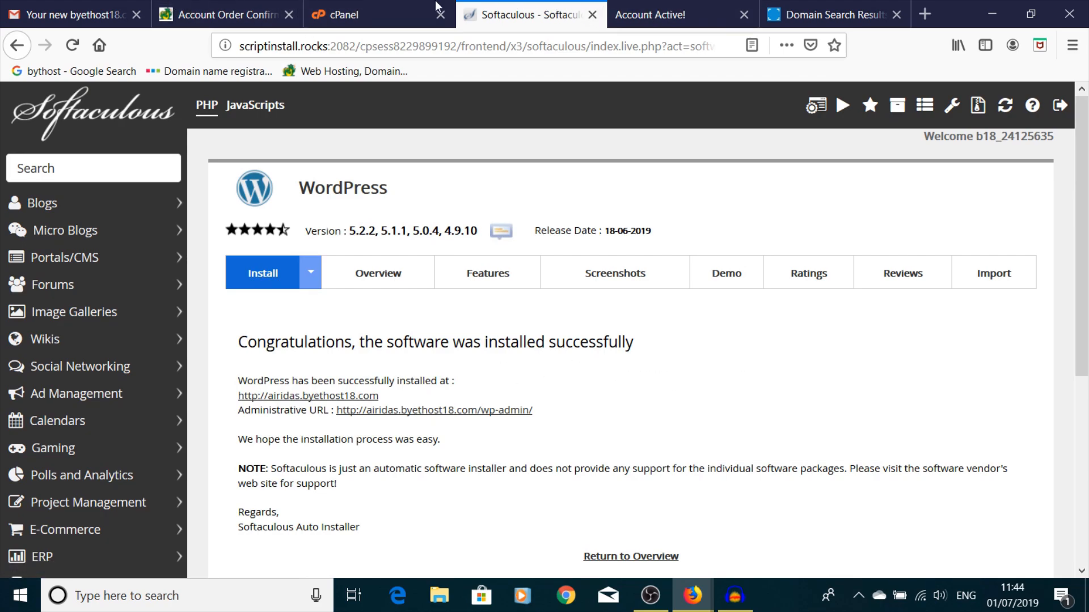
- Switch to the hosting account activation tab and reload it
click(224, 14)
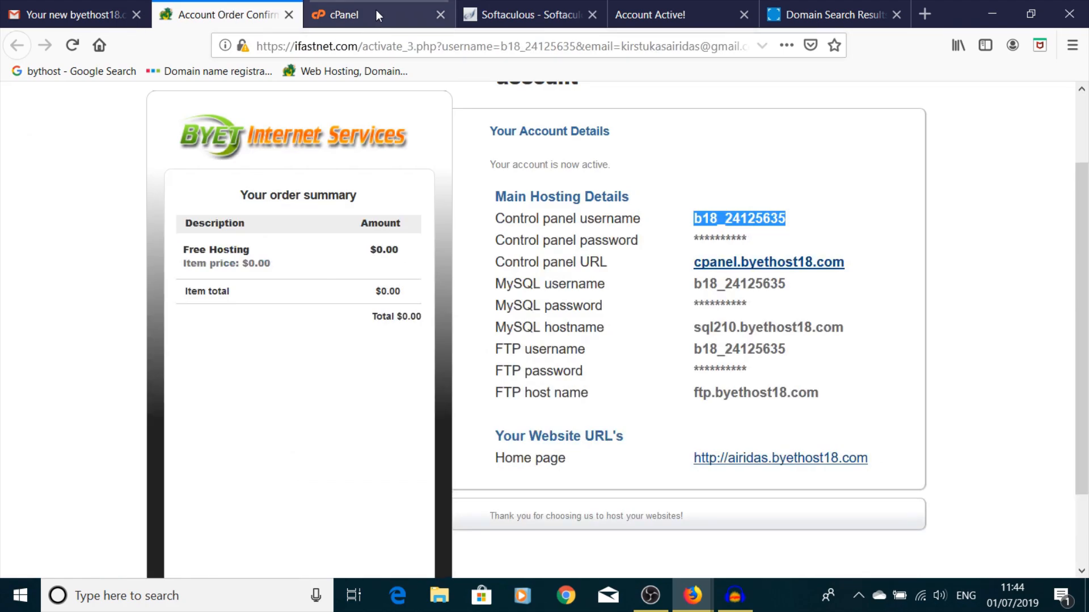
click(376, 10)
click(488, 11)
click(667, 13)
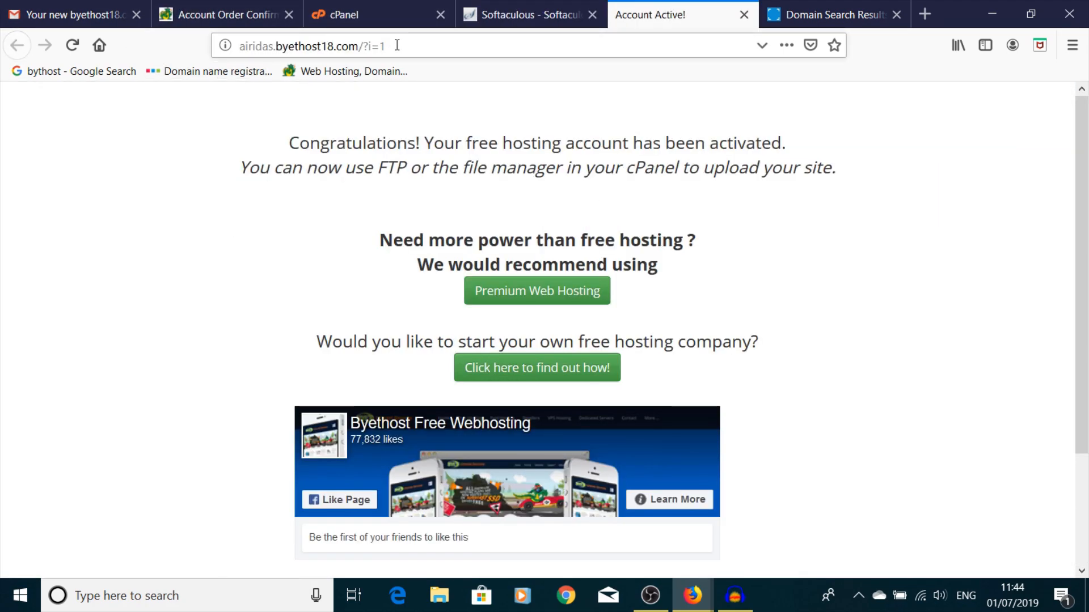
click(72, 44)
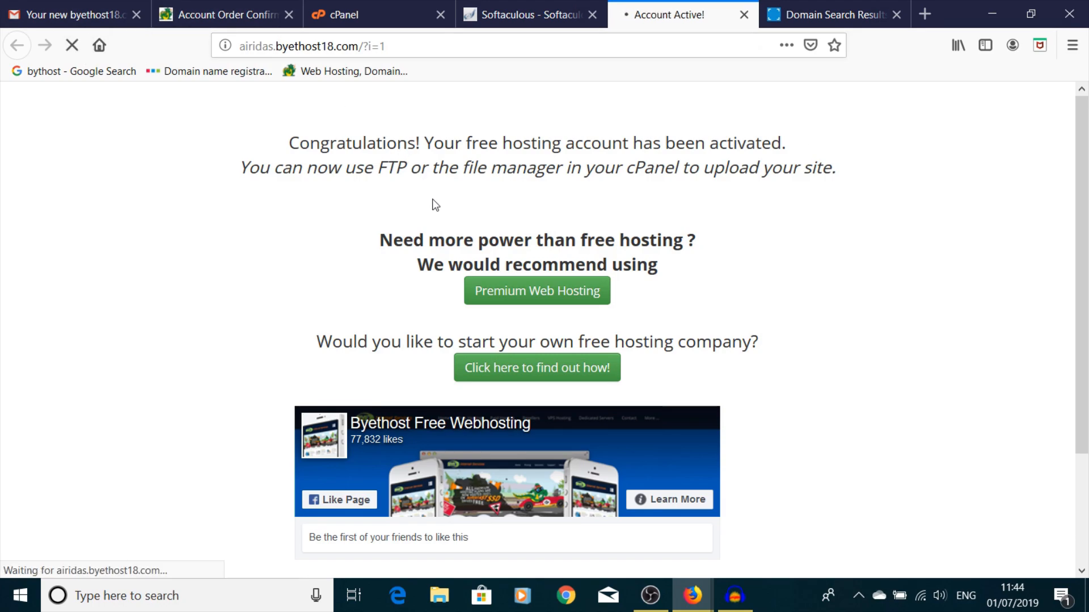
- Load airidas.byethost18.com and scroll through the new site's Hello world! post
click(402, 45)
click(402, 44)
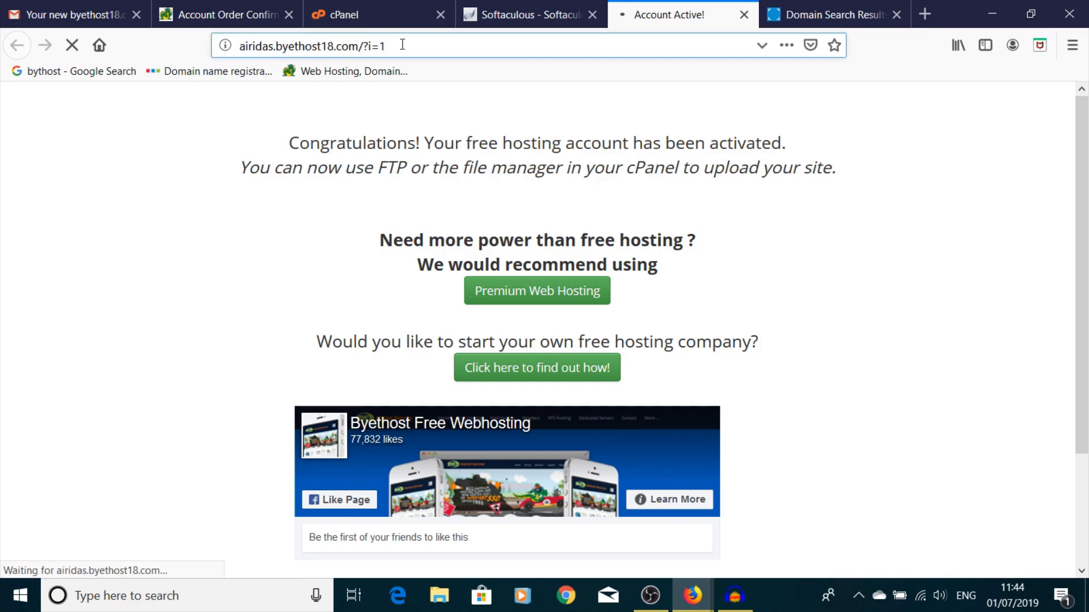
key(BackSpace)
key(BackSpace)
key(BackSpace)
key(BackSpace)
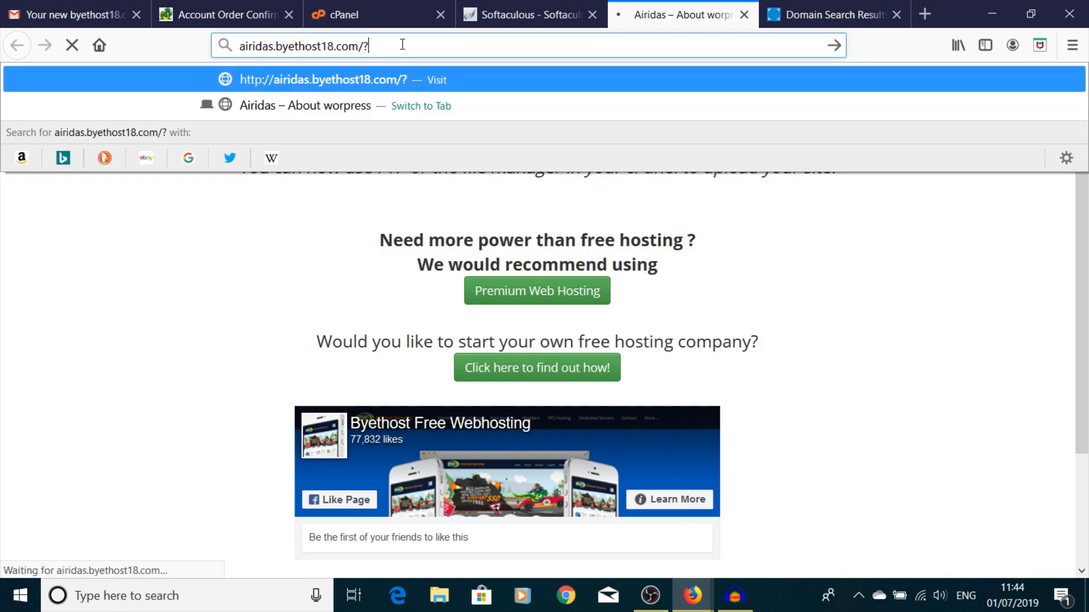
key(Return)
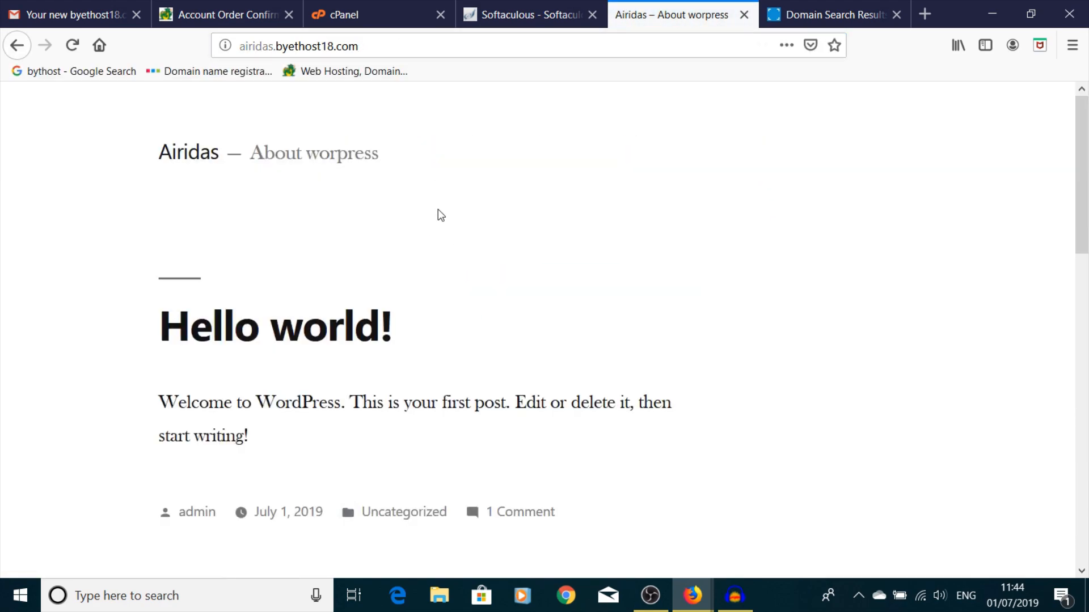
scroll(350, 211, down, 15)
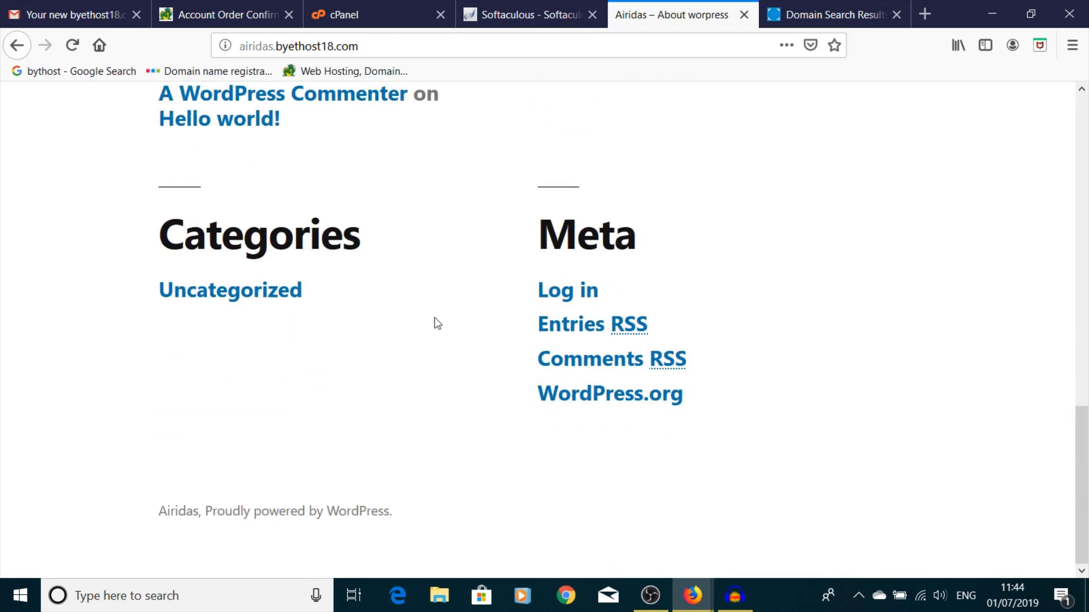
scroll(434, 324, up, 15)
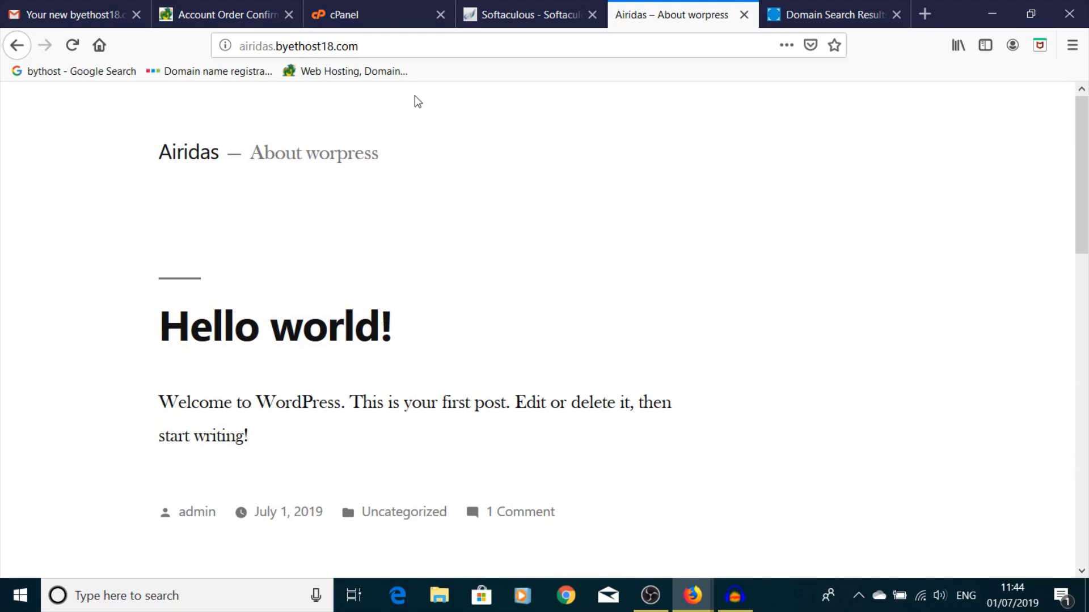
scroll(490, 311, down, 5)
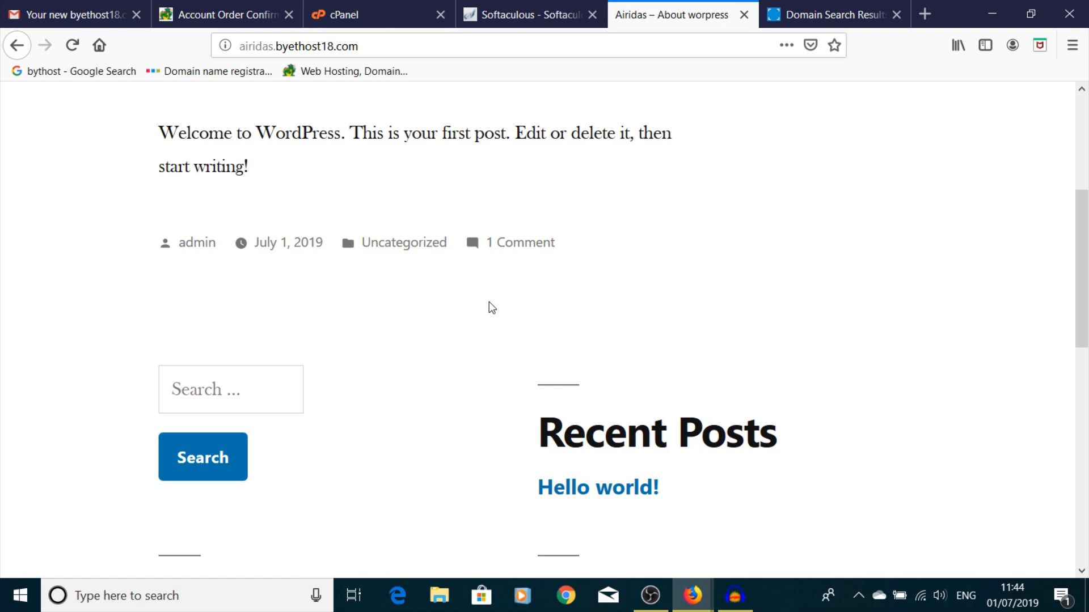
scroll(492, 308, up, 5)
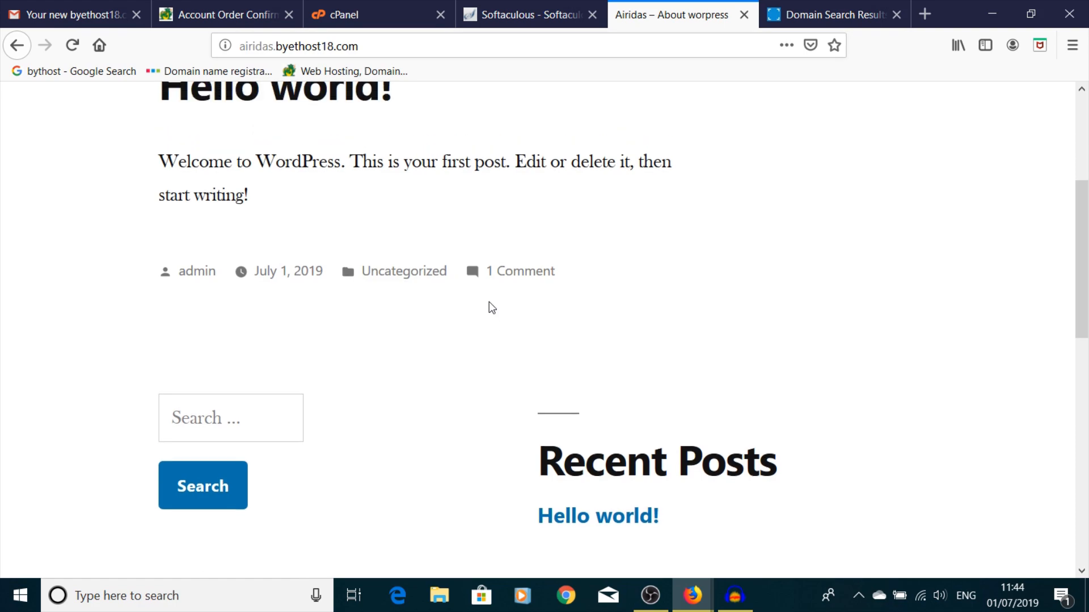
- Append /admin to the site address to reach the admin login page
click(381, 45)
click(381, 46)
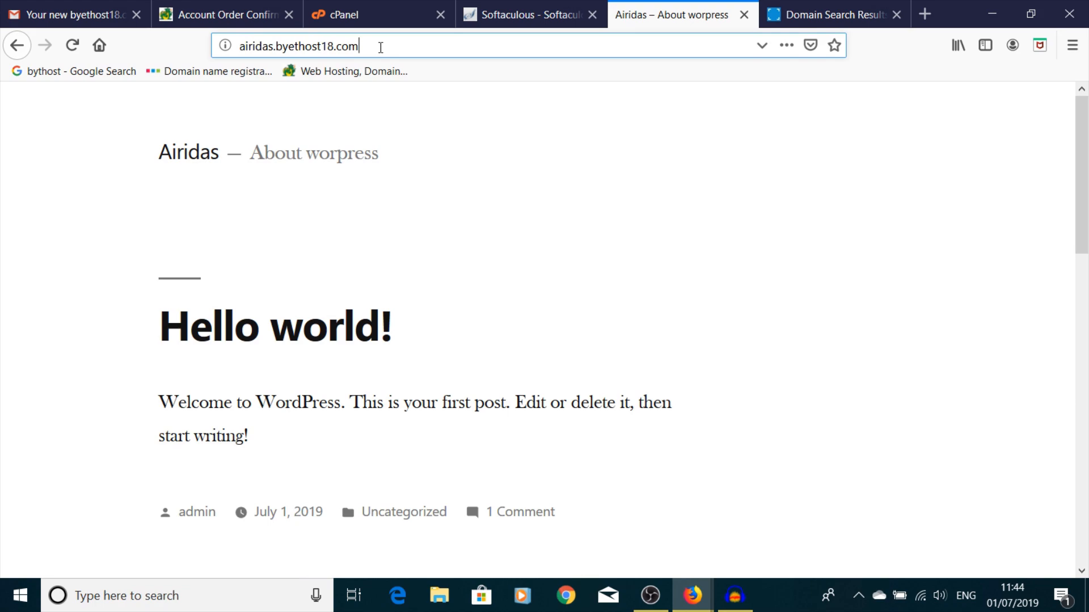
text(/admin)
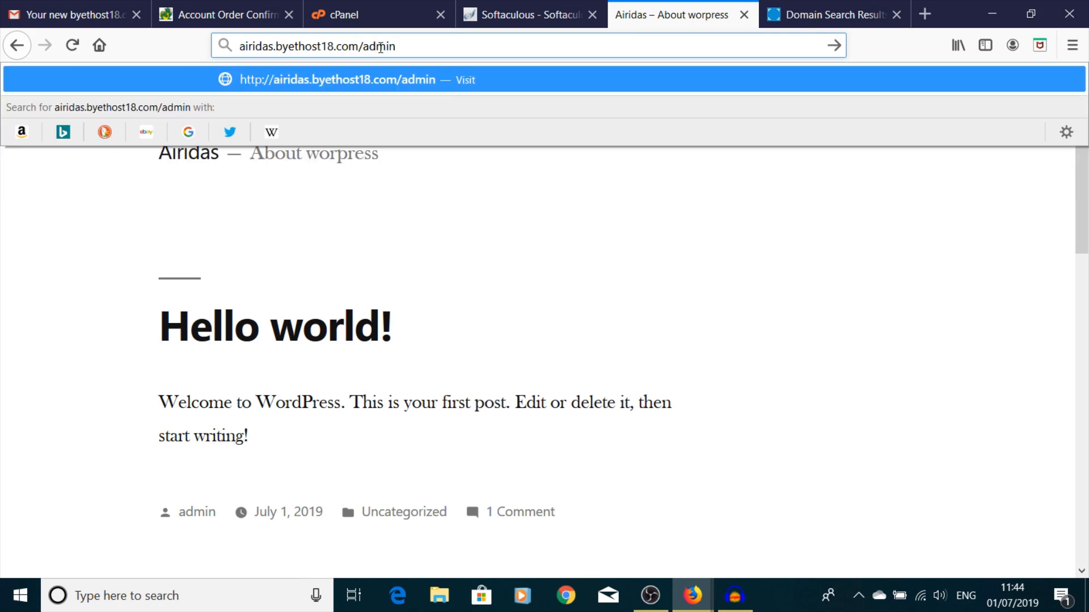
key(Return)
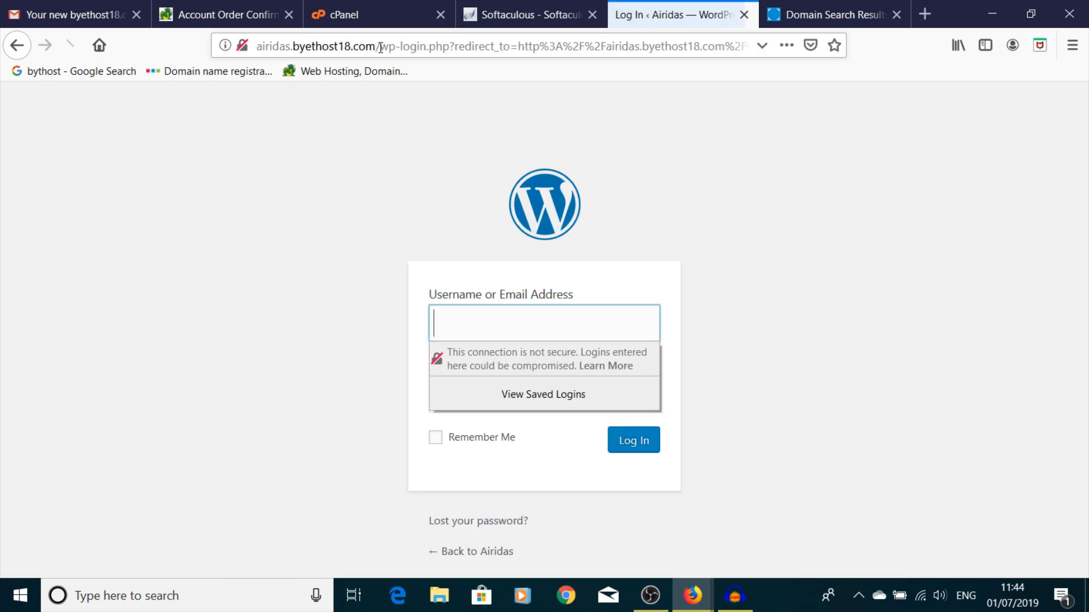
- Sign in as admin, re-entering the password after the first attempt fails
text(admin)
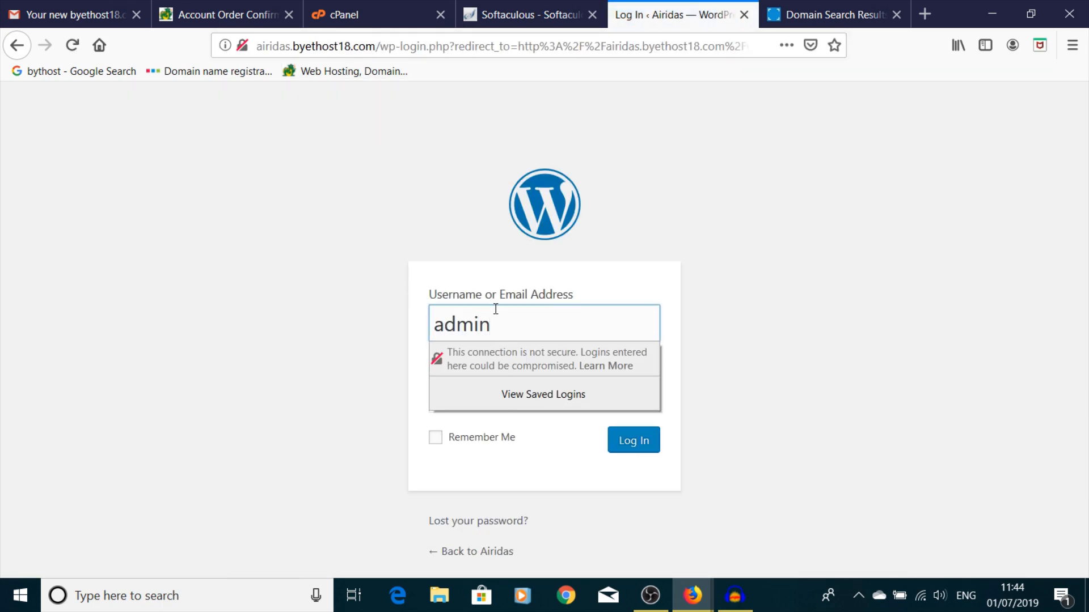
click(731, 311)
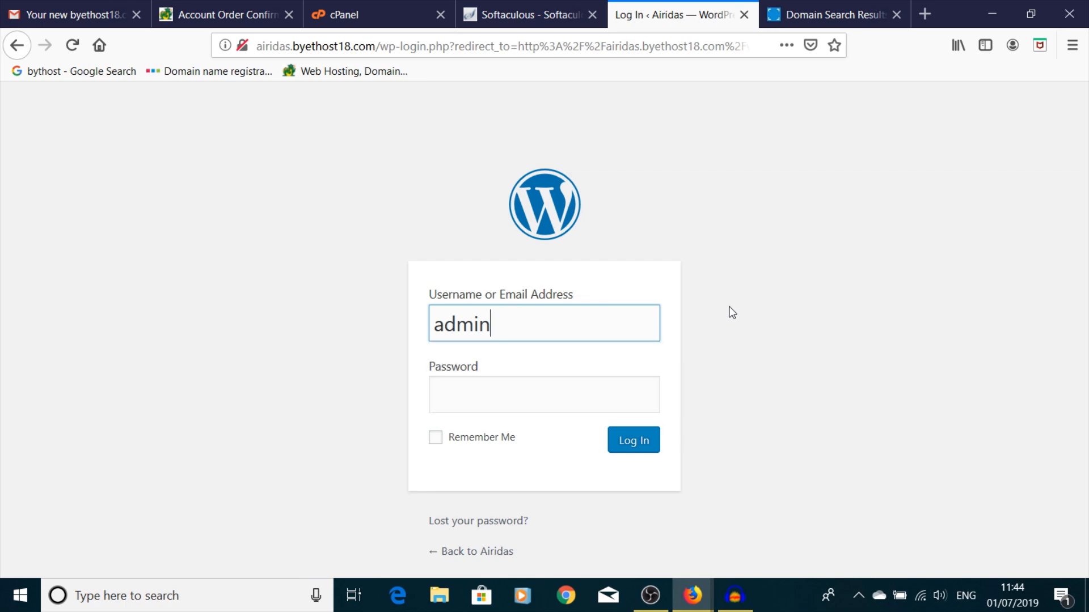
click(572, 398)
text(*****)
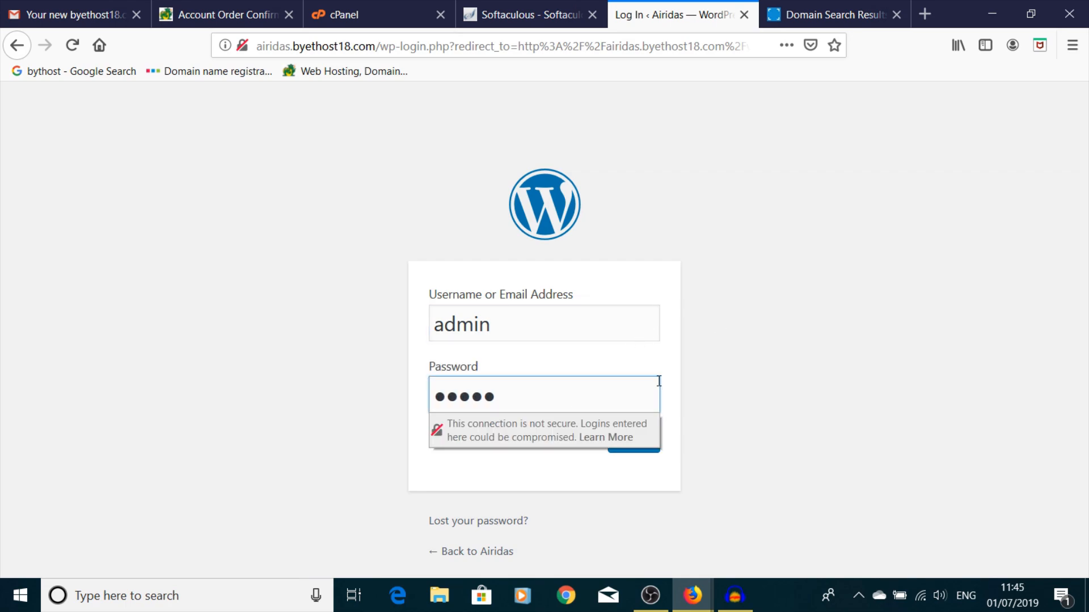
click(649, 440)
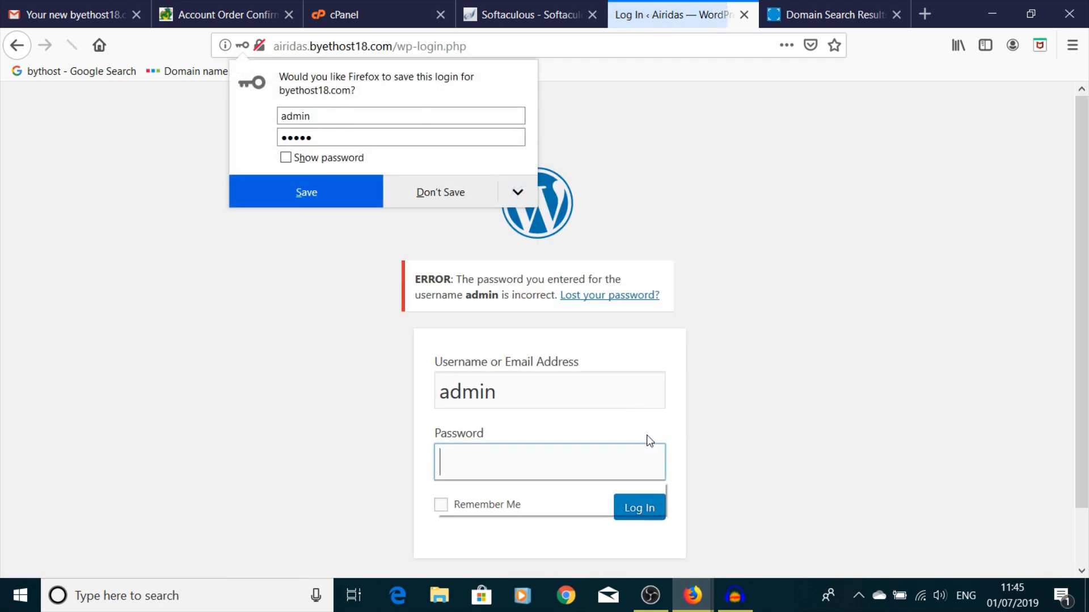
text(****)
click(735, 424)
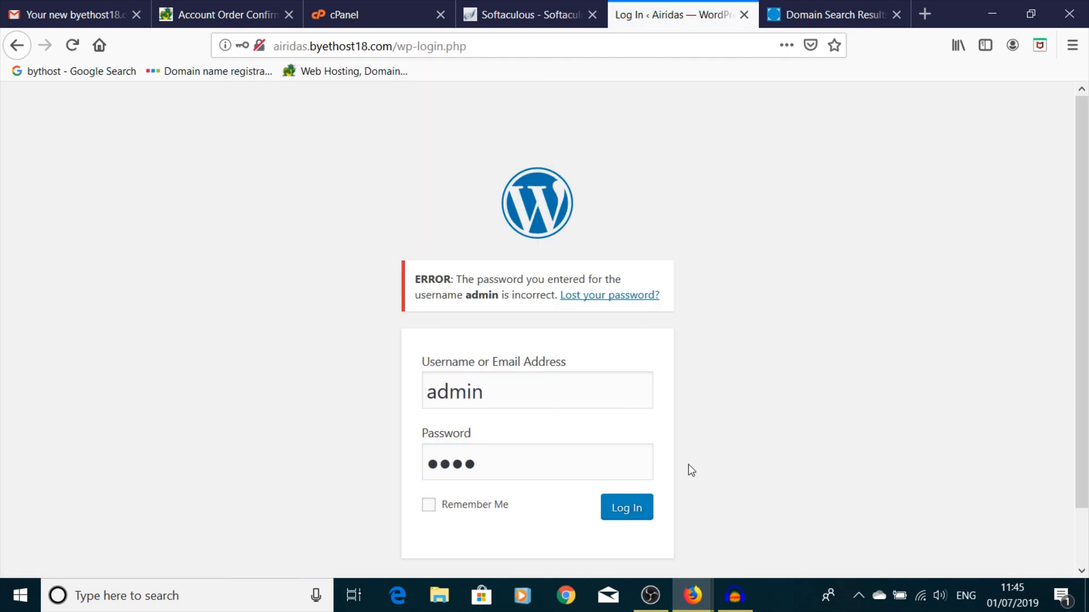
click(627, 510)
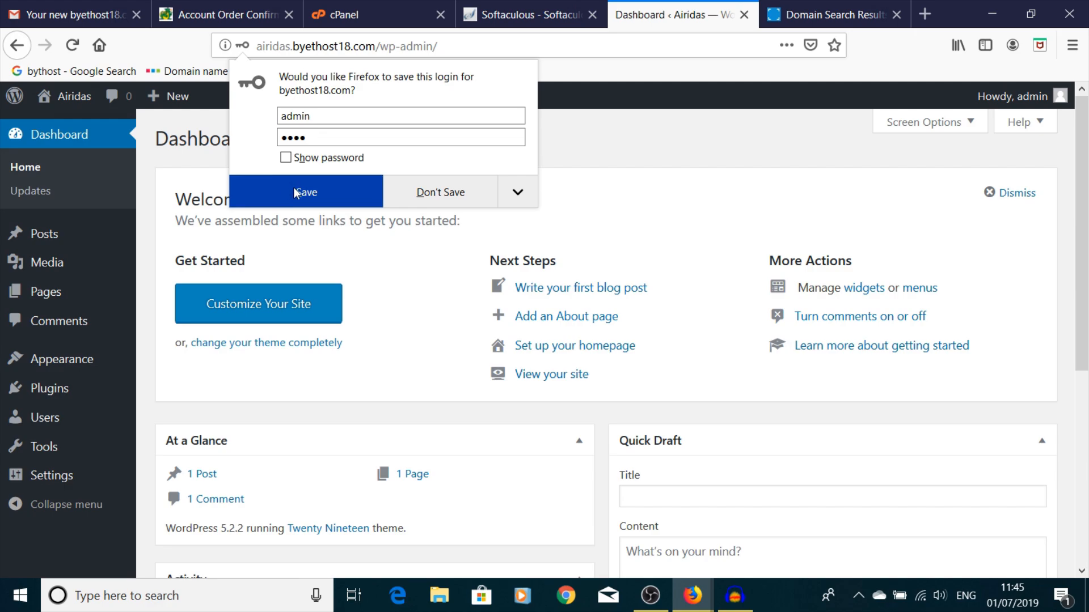
- Save the login in Firefox and go to Appearance > Themes > Add New
click(294, 193)
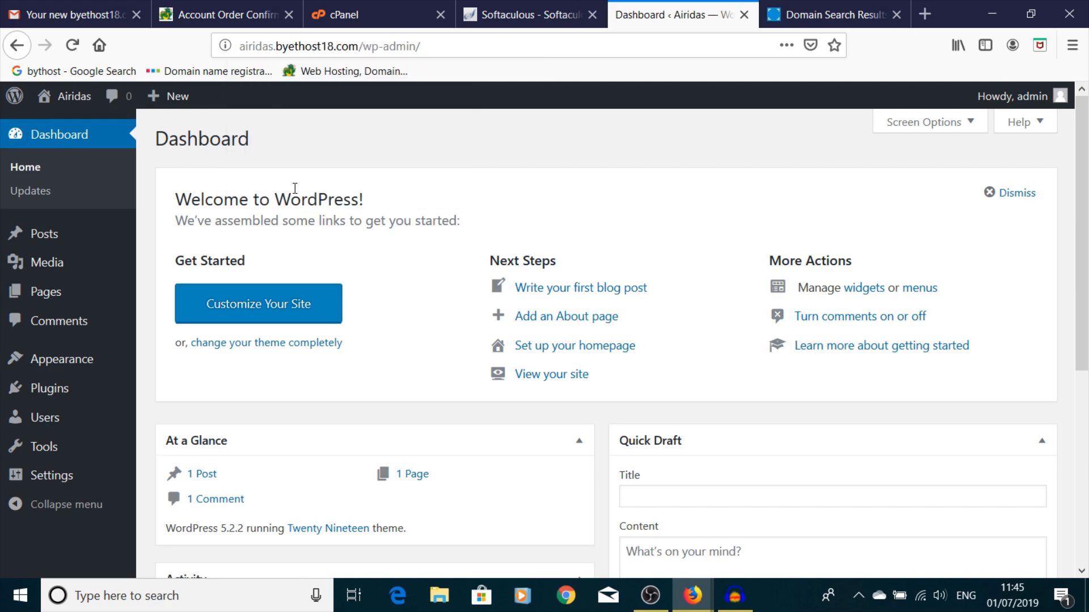
scroll(184, 365, down, 3)
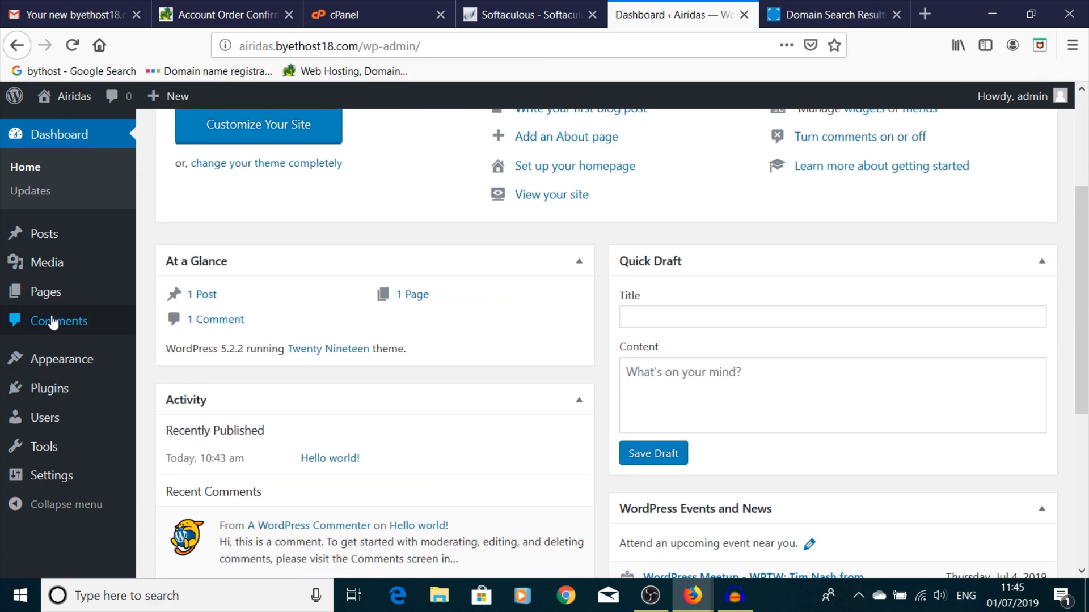
mouse_move(88, 365)
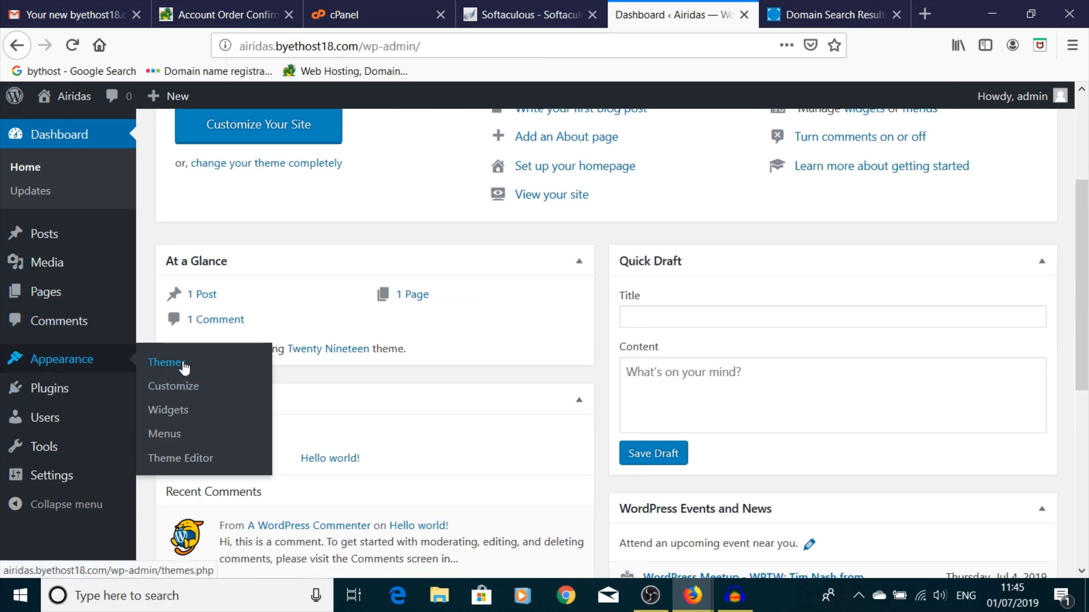
click(161, 363)
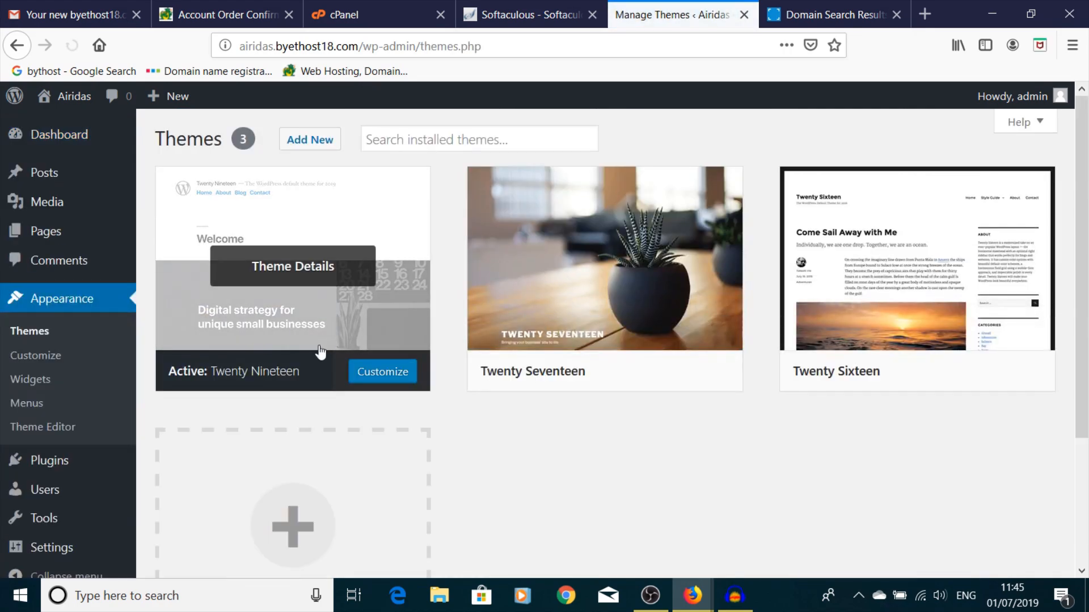
click(380, 480)
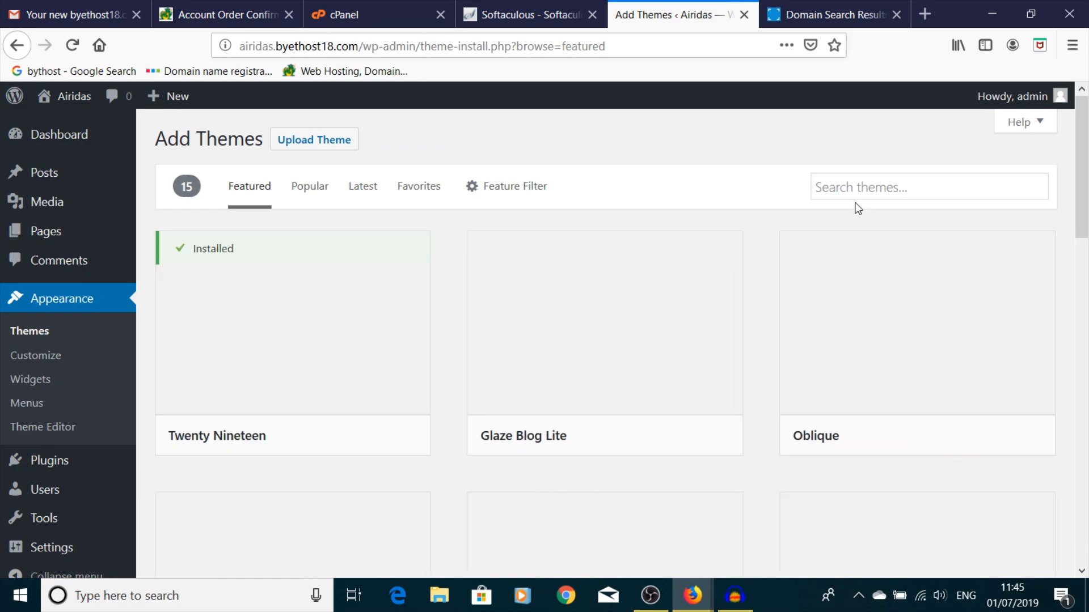
- Search for 'astra', install the Astra theme and activate it
click(853, 186)
text(astra)
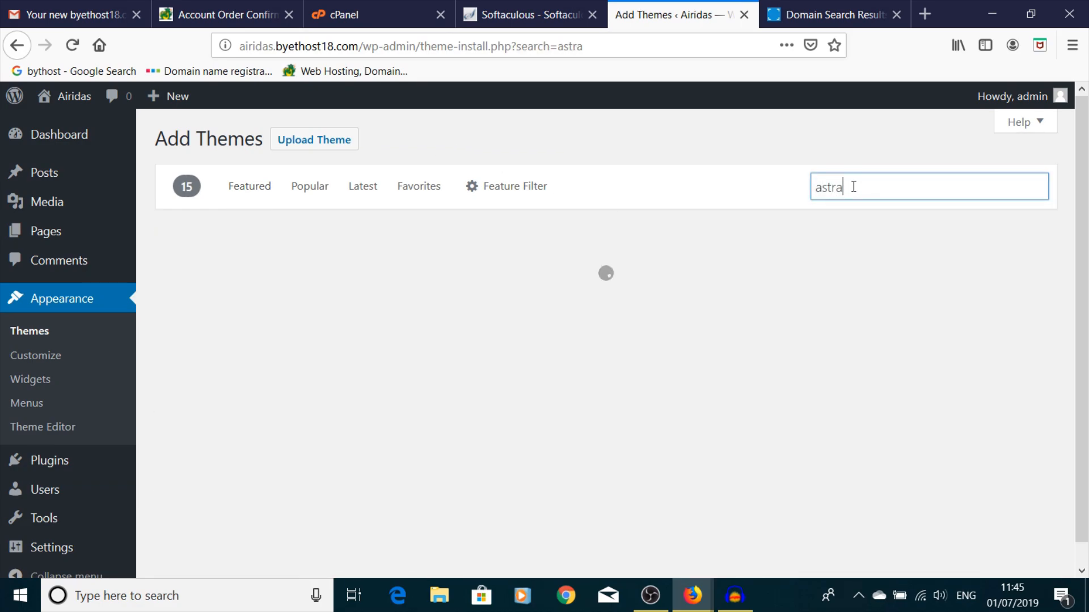
mouse_move(297, 367)
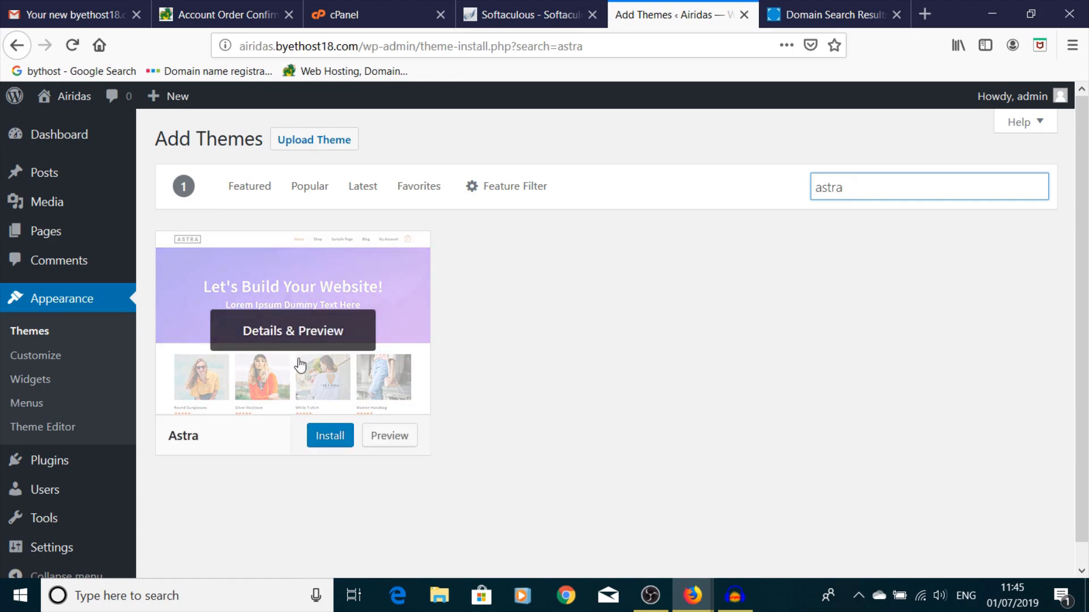
click(324, 444)
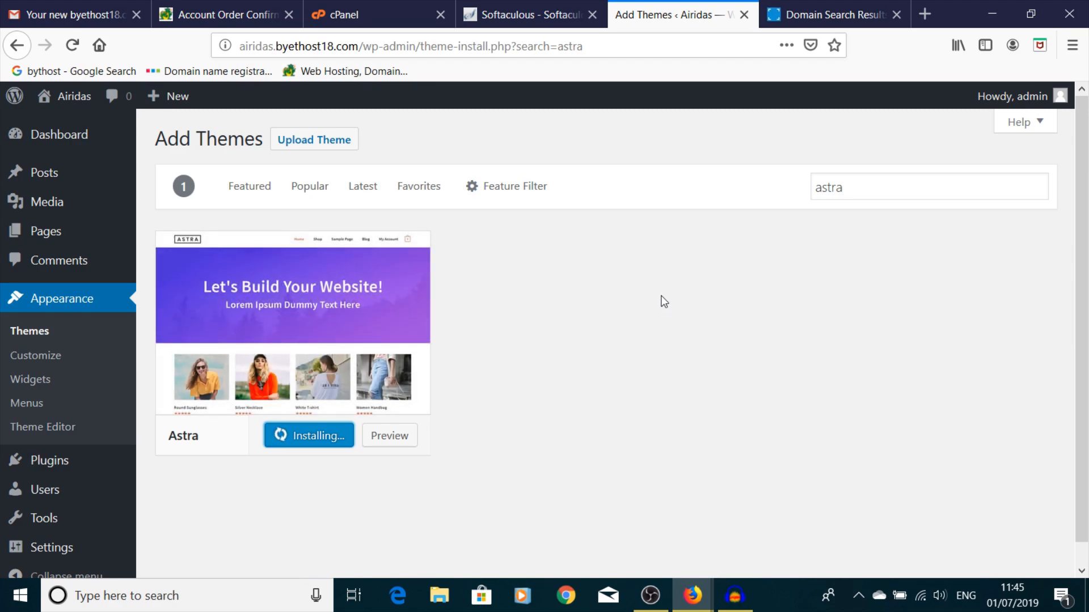
scroll(663, 301, down, 1)
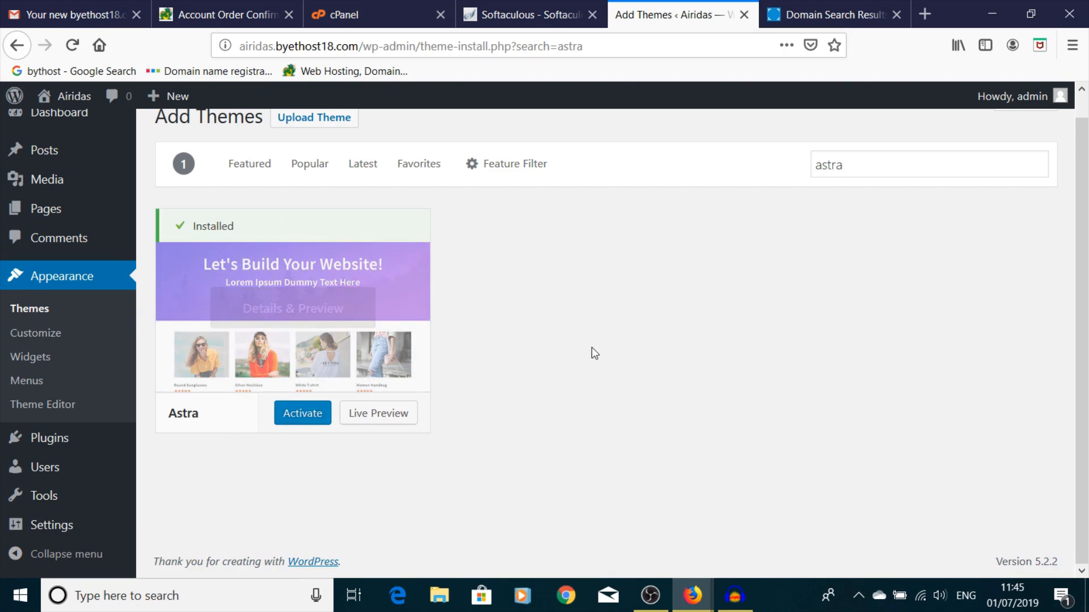
click(295, 419)
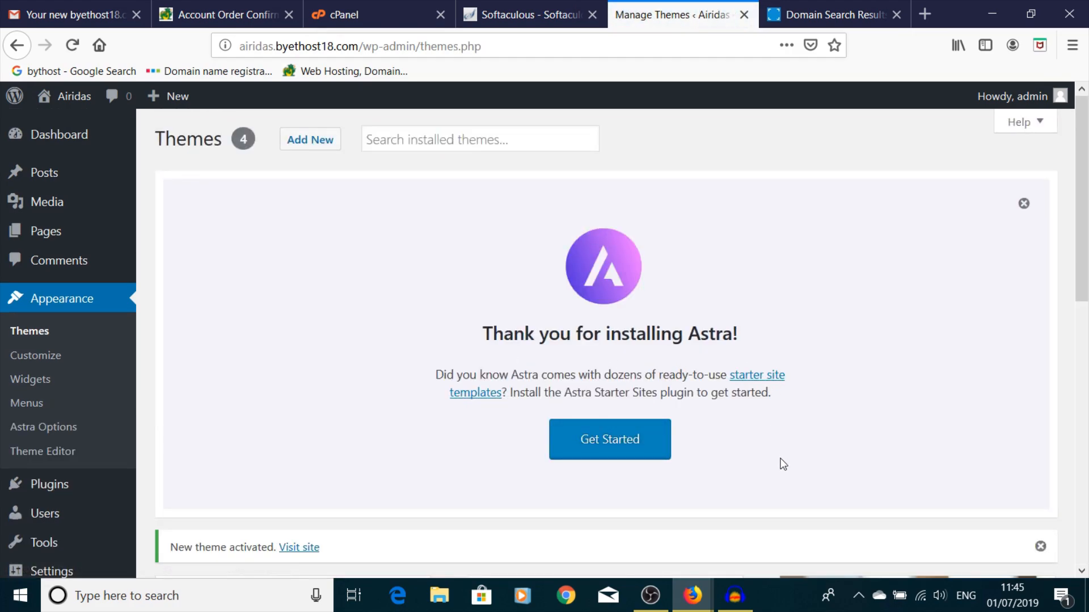
- Use Get Started on the Astra welcome panel to install the Starter Sites plugin
scroll(829, 396, down, 3)
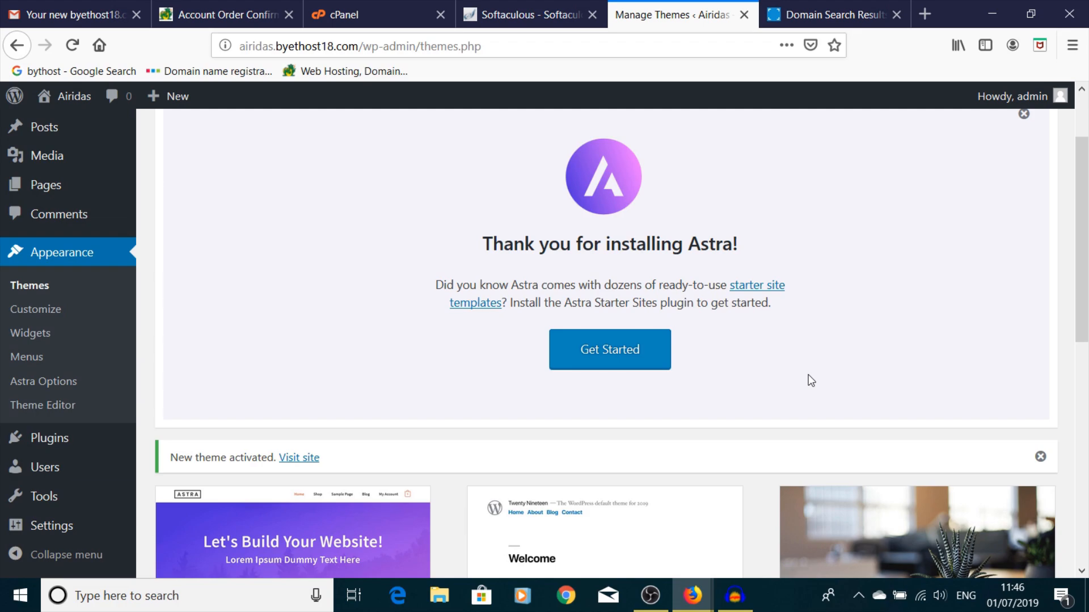
scroll(816, 340, down, 9)
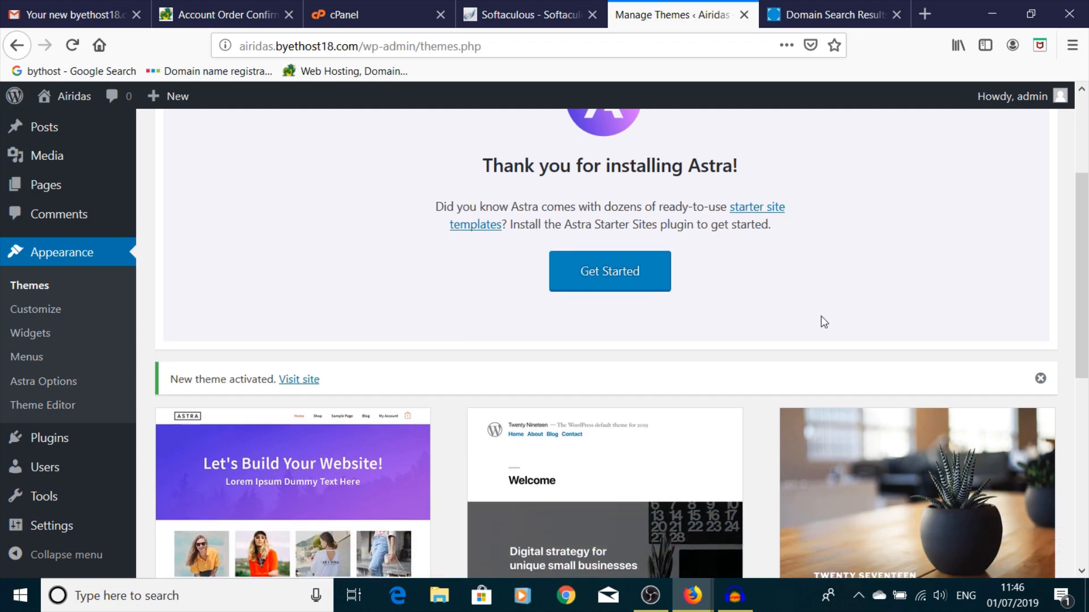
scroll(820, 314, up, 9)
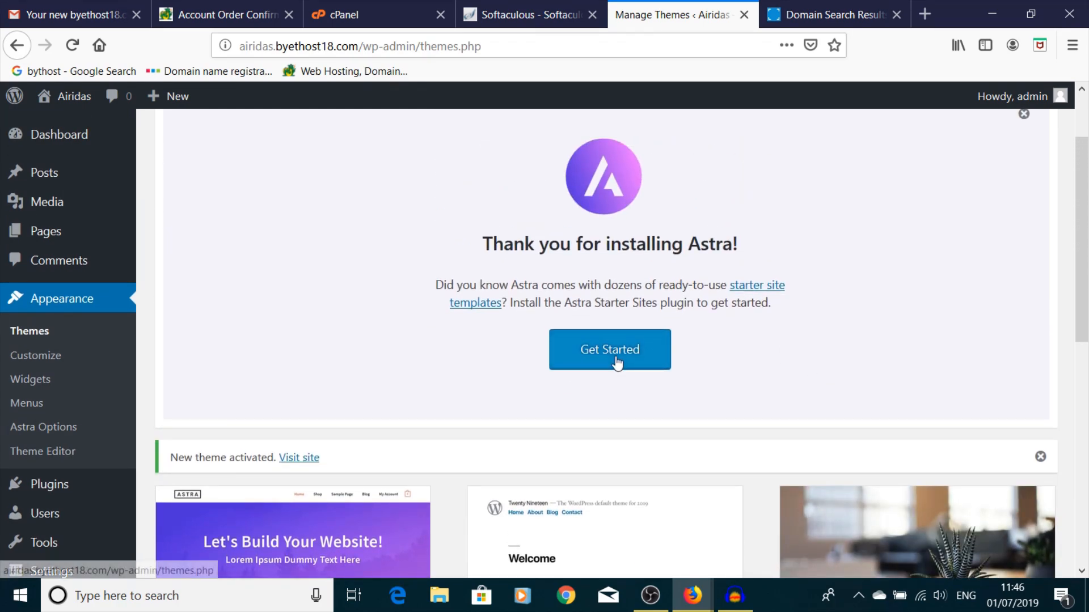
click(616, 362)
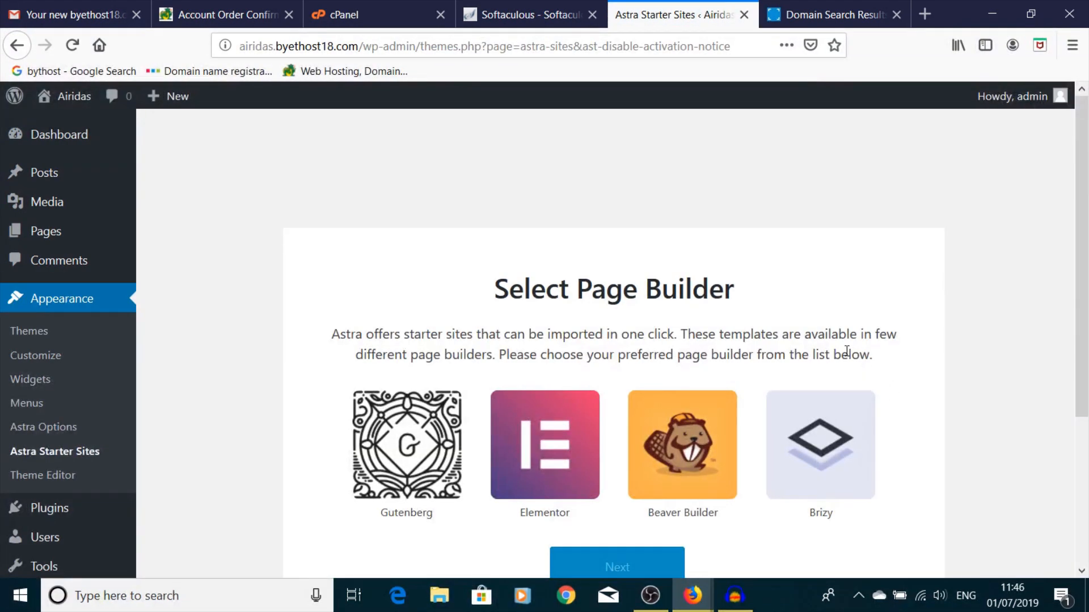
- Choose Elementor on the Select Page Builder screen and continue to the template library
scroll(506, 343, down, 3)
scroll(505, 343, down, 3)
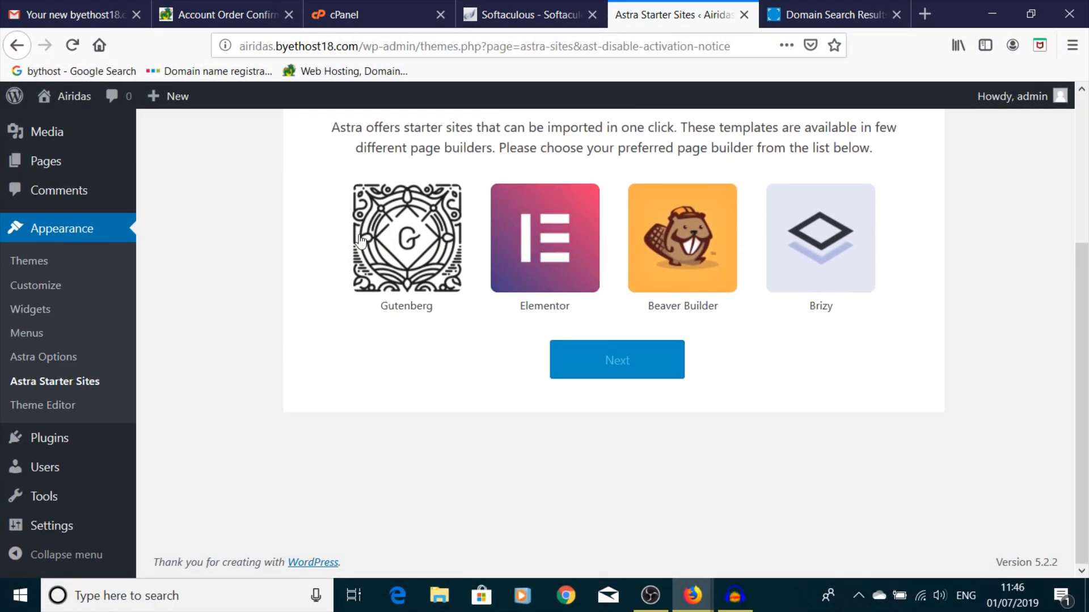
scroll(779, 265, up, 5)
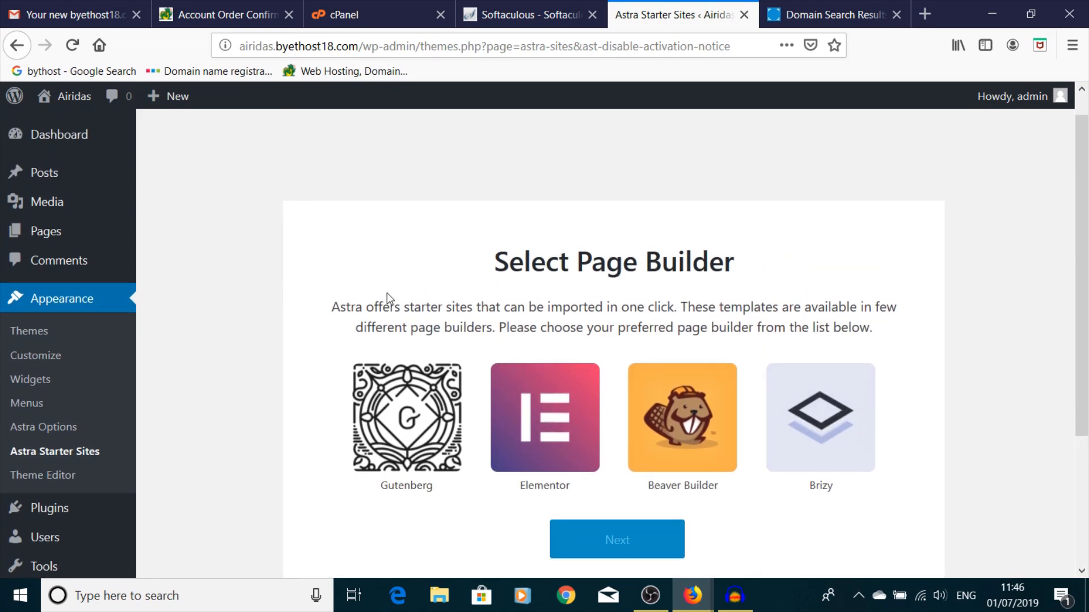
click(551, 446)
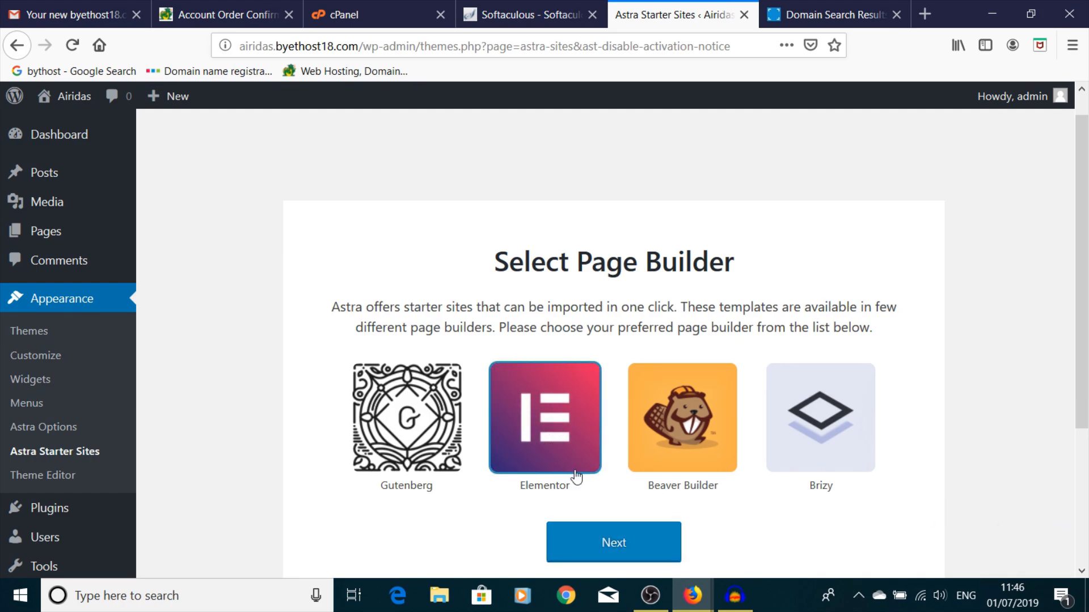
click(633, 559)
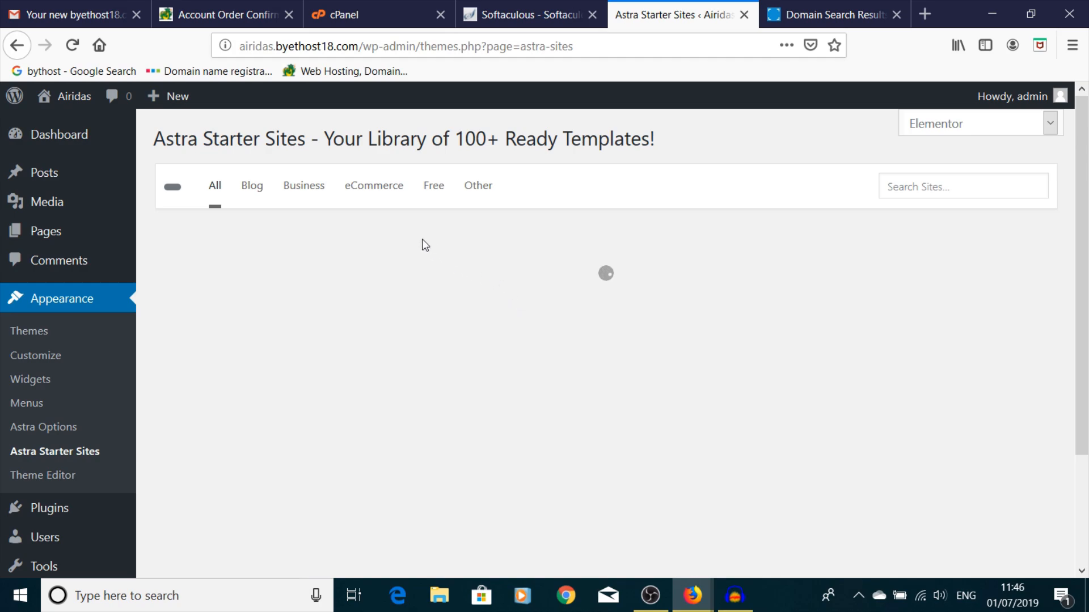
- Scroll down through the Astra Starter Sites template grid
scroll(646, 315, down, 20)
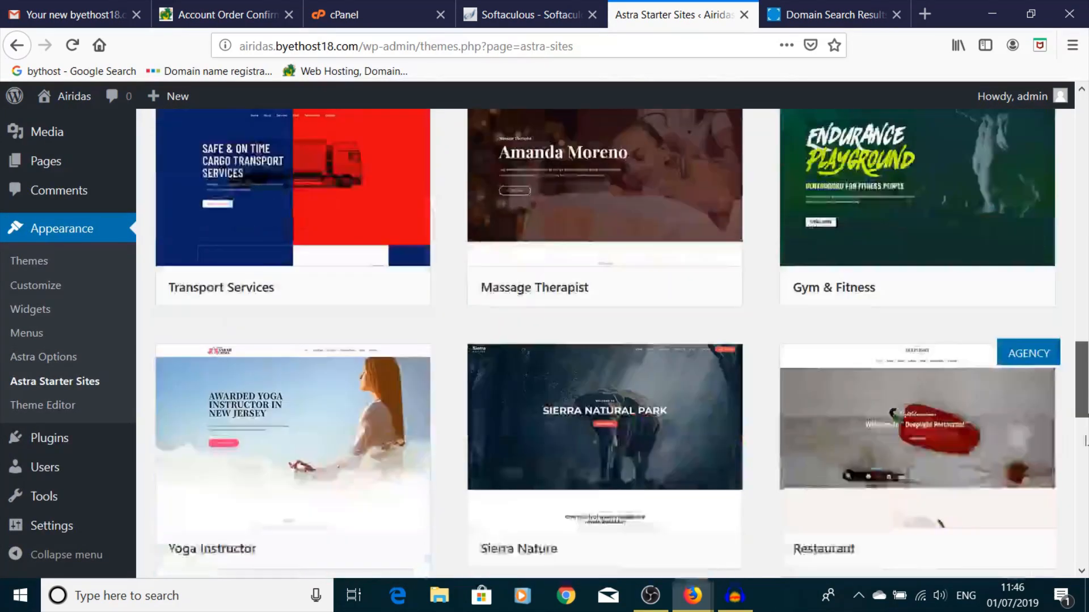
drag(1086, 441, 1069, 598)
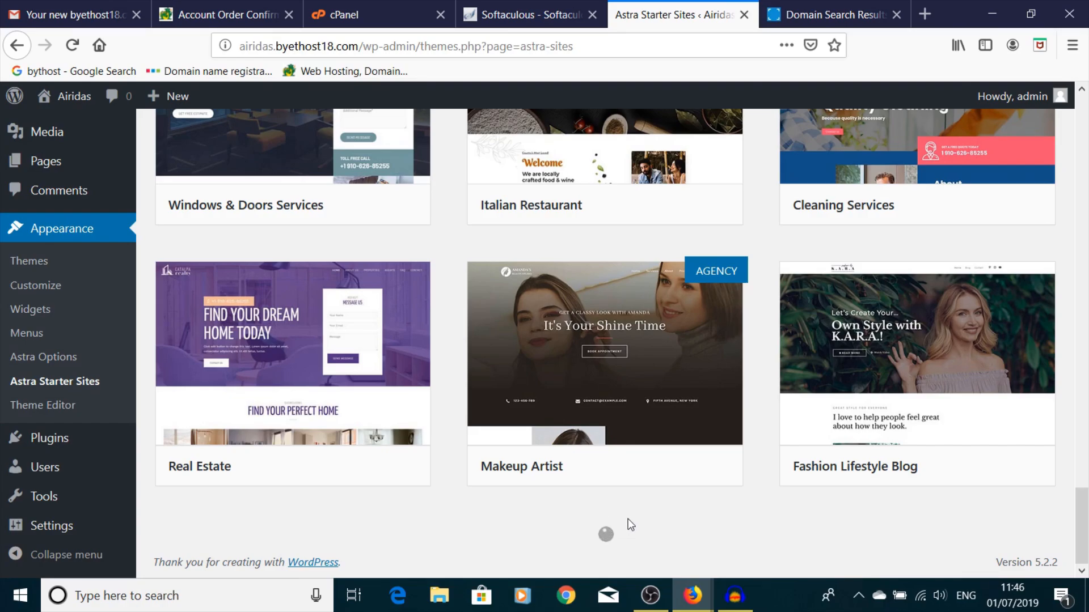
scroll(631, 524, up, 20)
scroll(637, 294, up, 6)
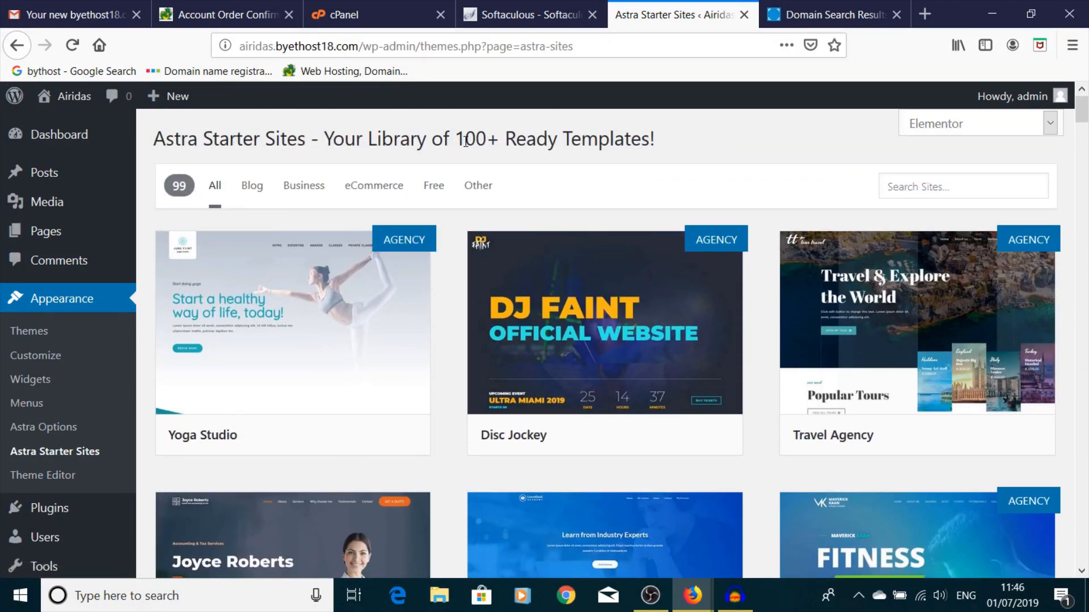
scroll(465, 141, down, 15)
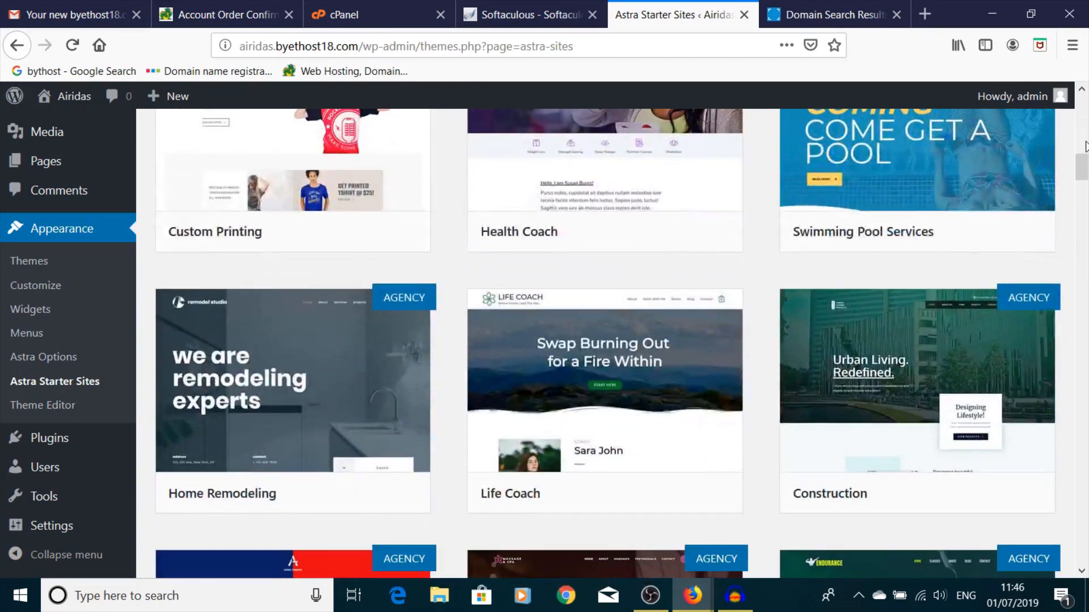
drag(1082, 165, 1082, 549)
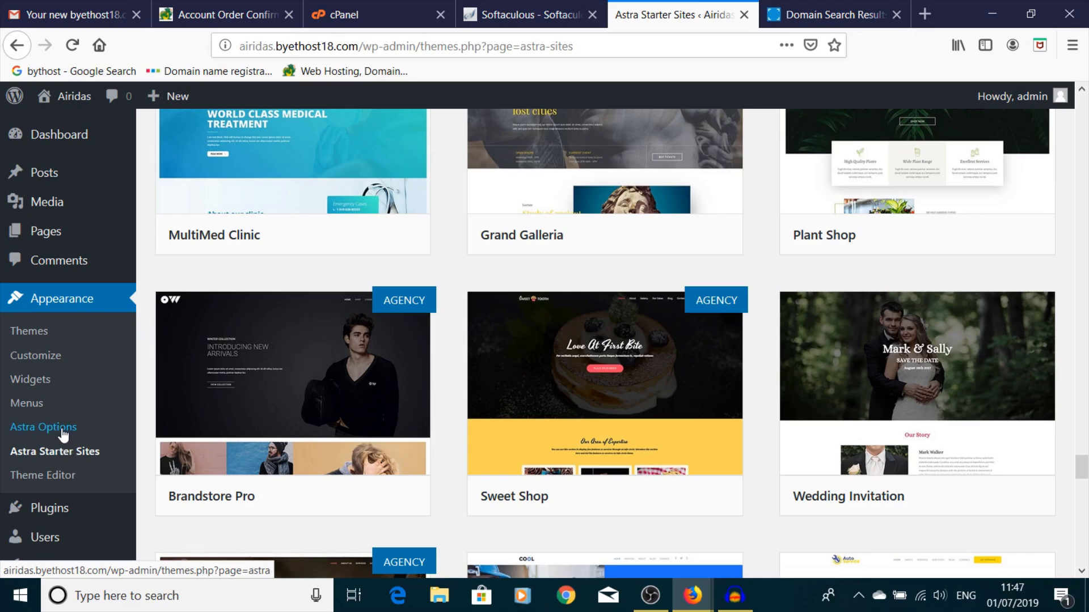
- Scroll back up and open the Installed Plugins page
scroll(428, 238, up, 10)
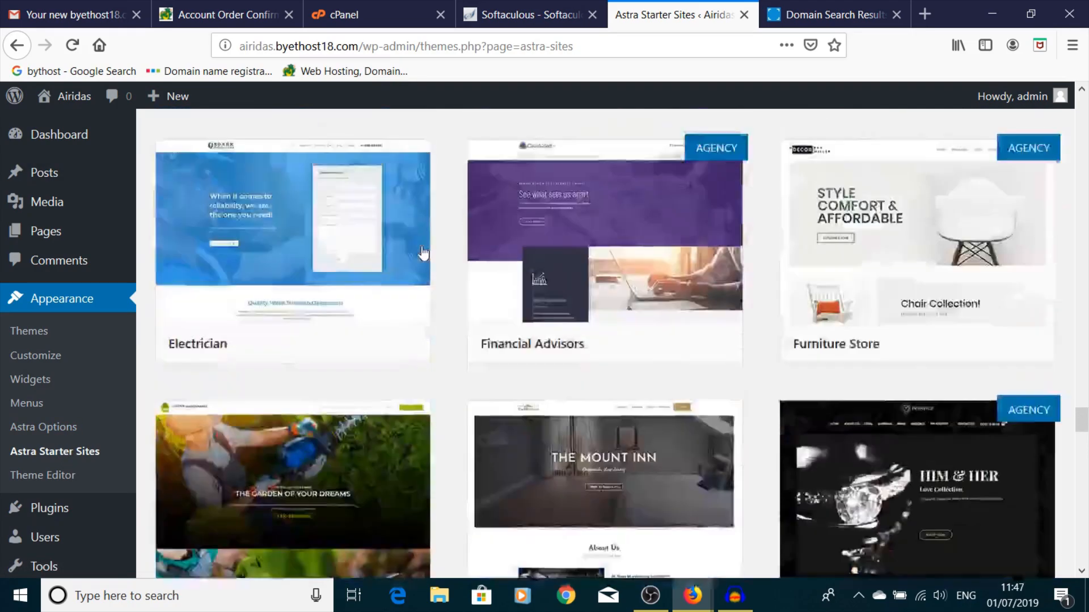
scroll(423, 253, up, 15)
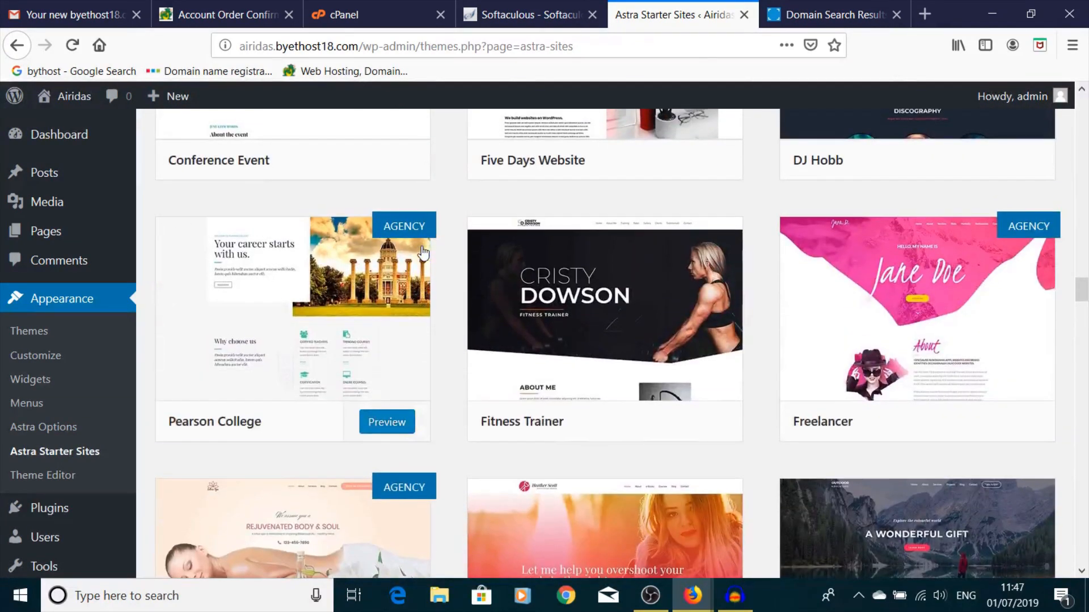
scroll(422, 254, up, 4)
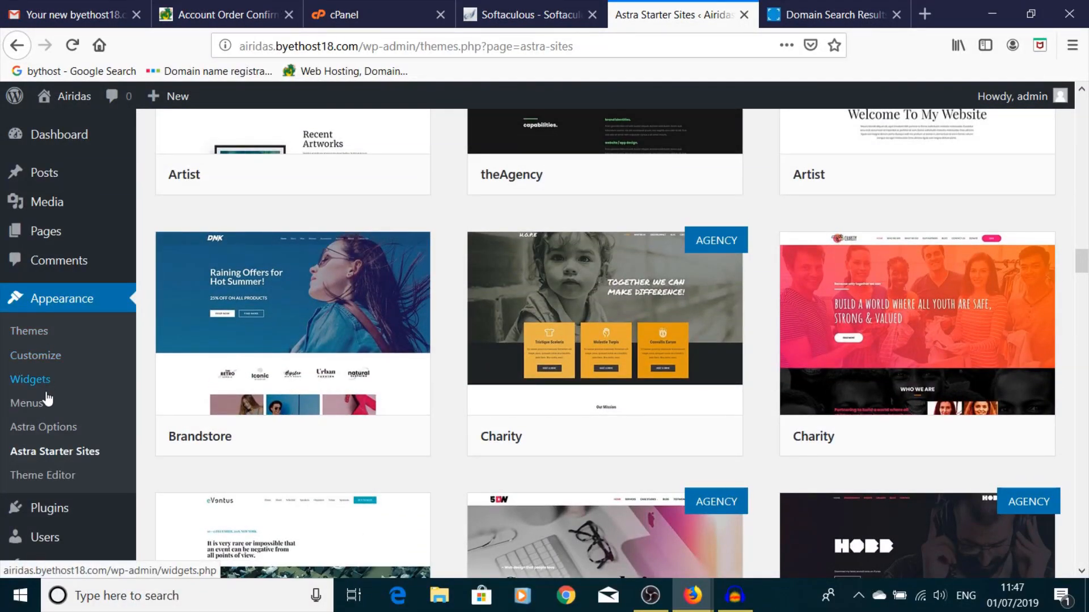
scroll(46, 428, down, 3)
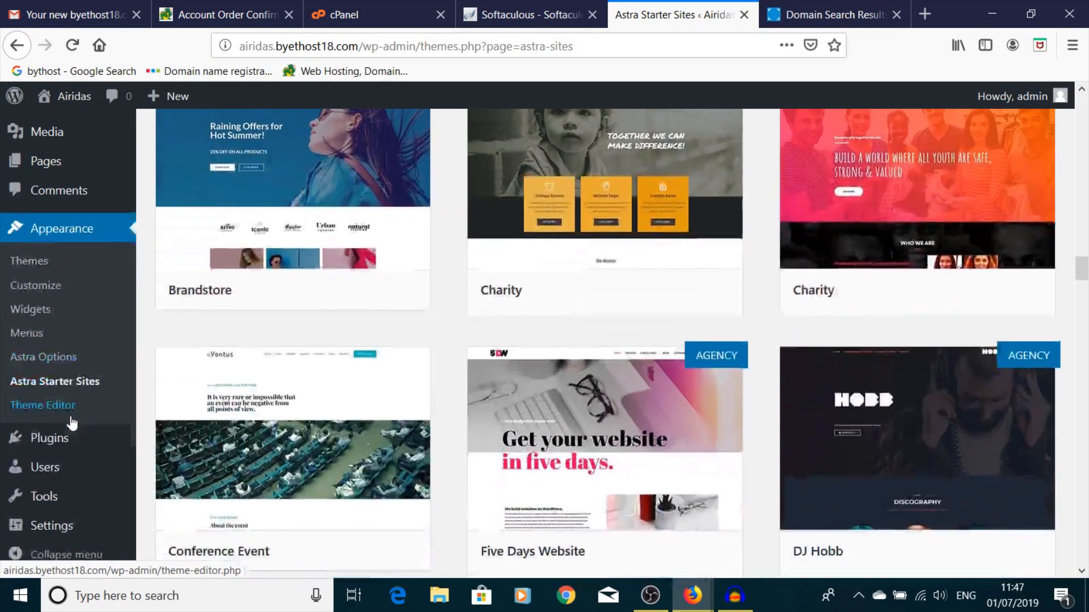
click(57, 441)
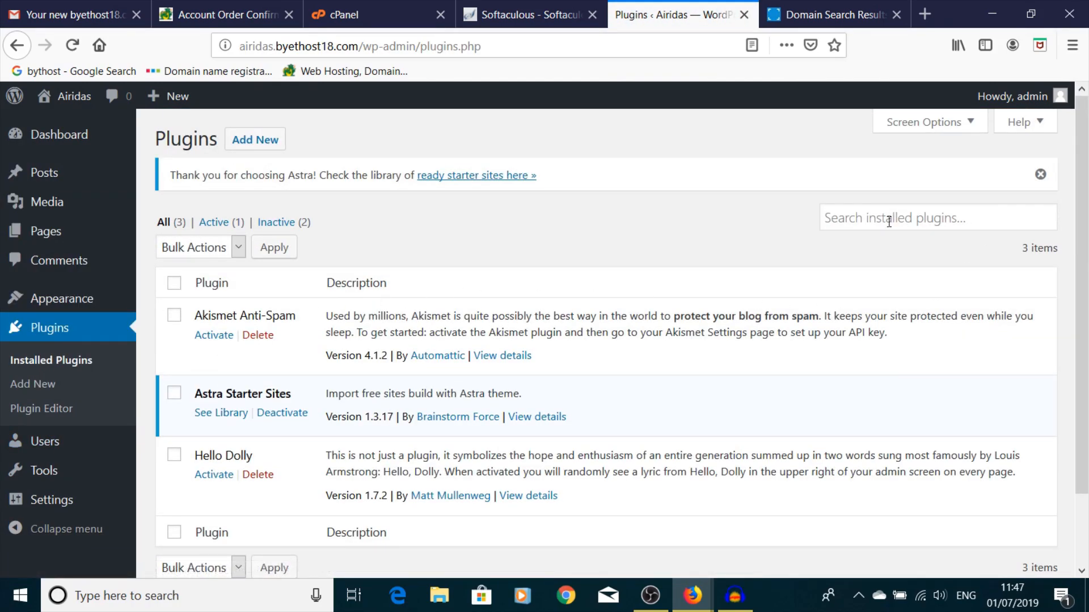
- Search 'elementor' under Plugins > Add New, then install and activate Elementor Page Builder
click(255, 140)
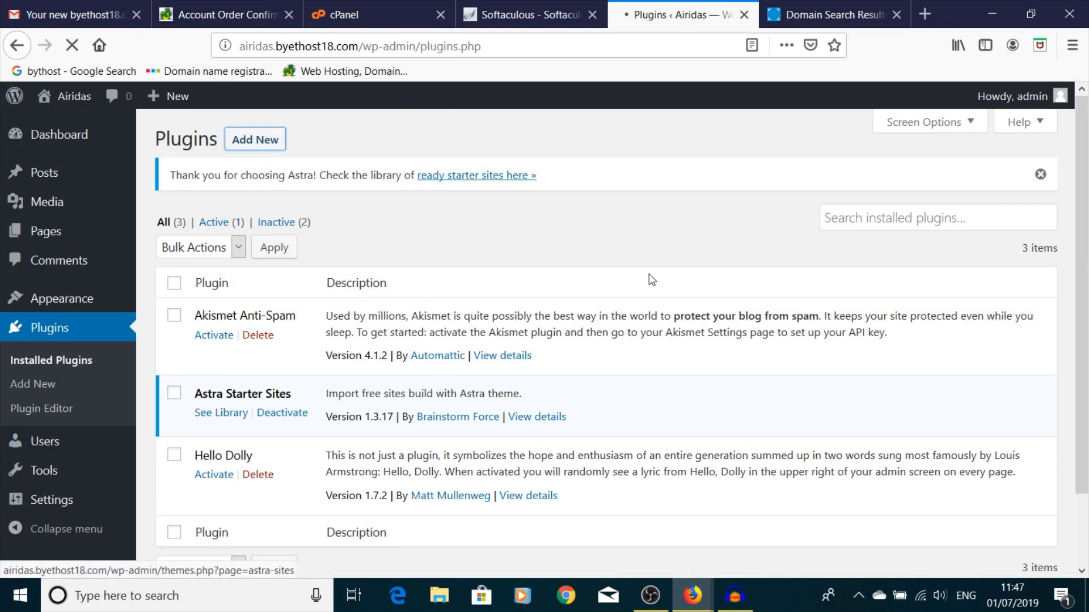
click(842, 193)
text(ele)
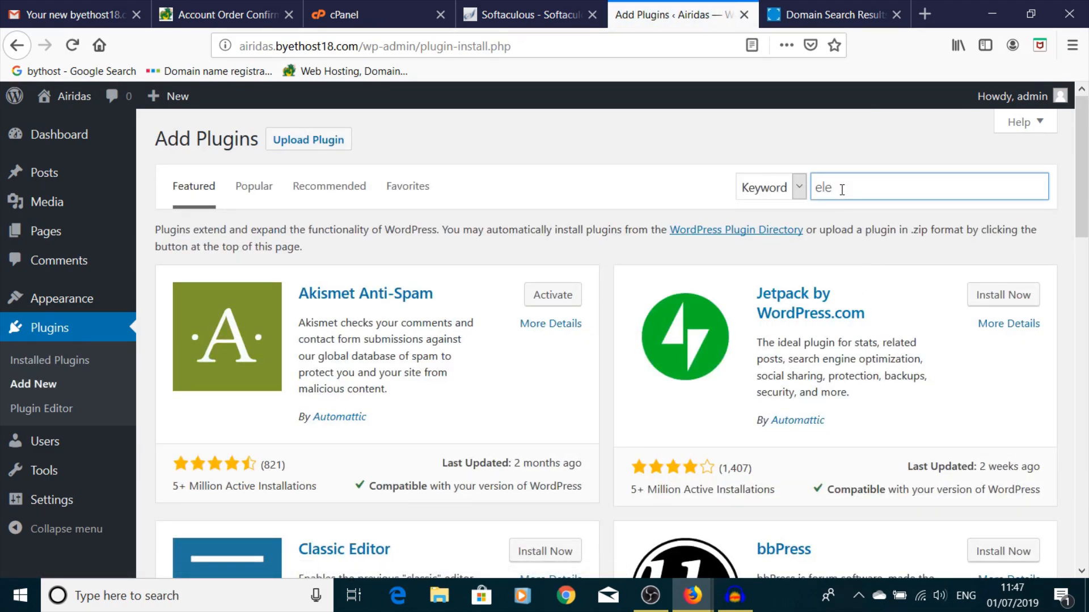
text(mentor)
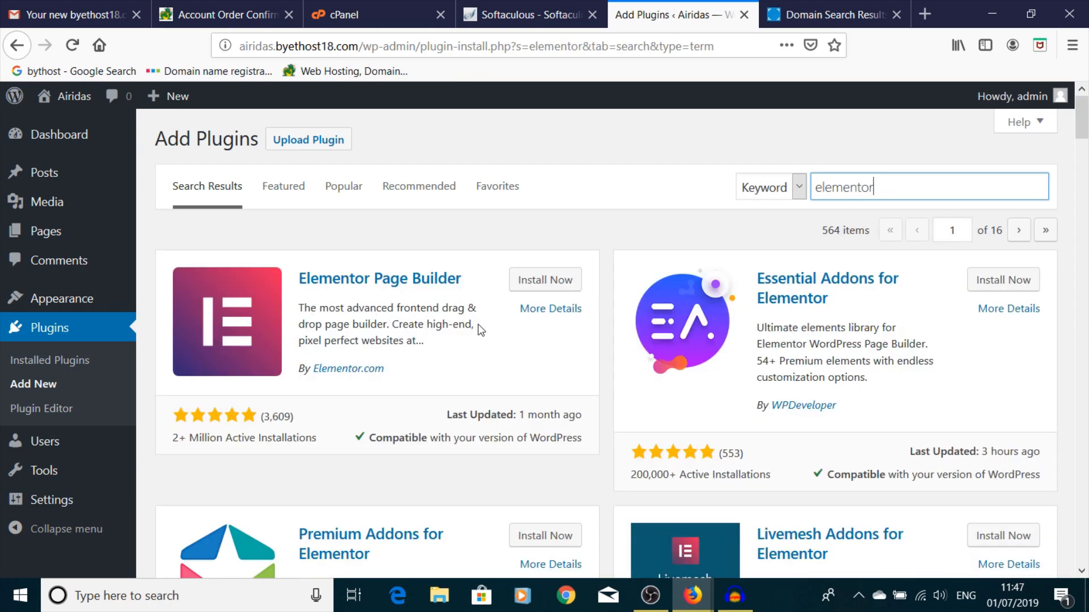
click(546, 280)
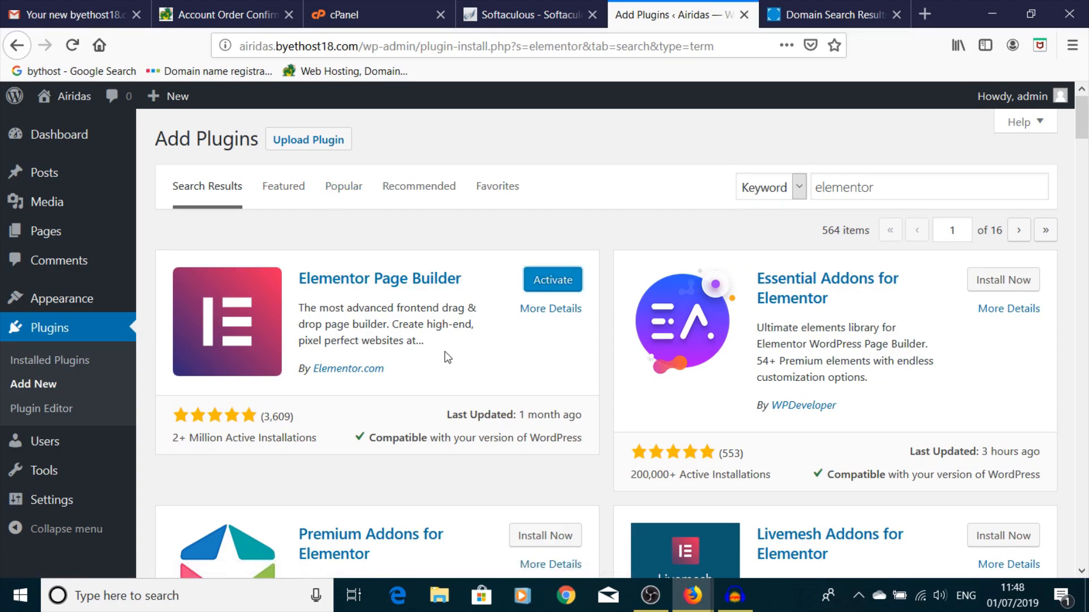
click(549, 287)
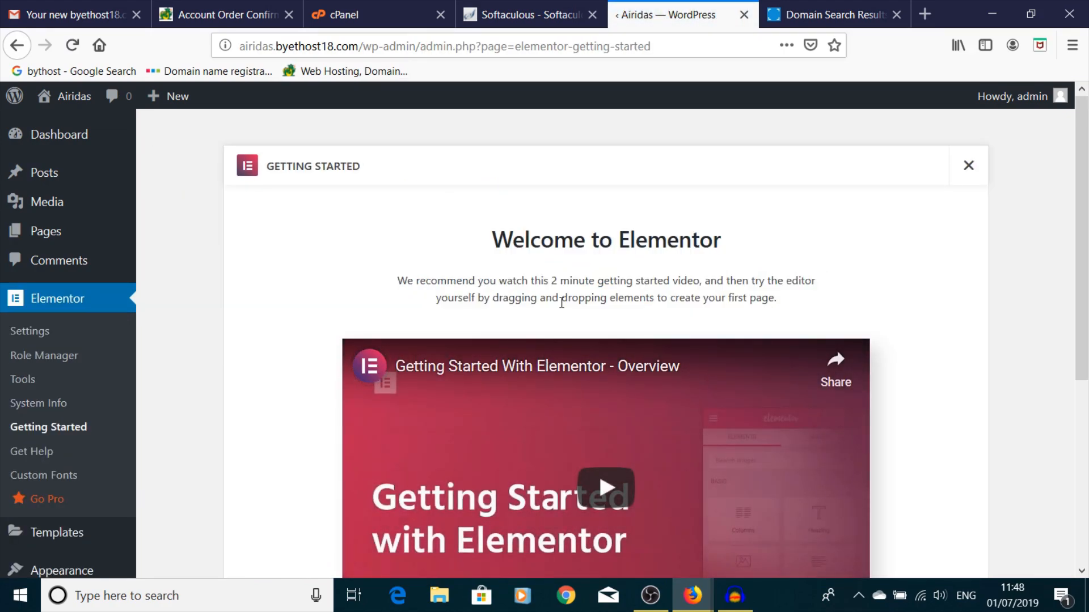
- Close Elementor's Getting Started screen and go to the Pages list with Privacy Policy and Sample Page
scroll(561, 302, down, 5)
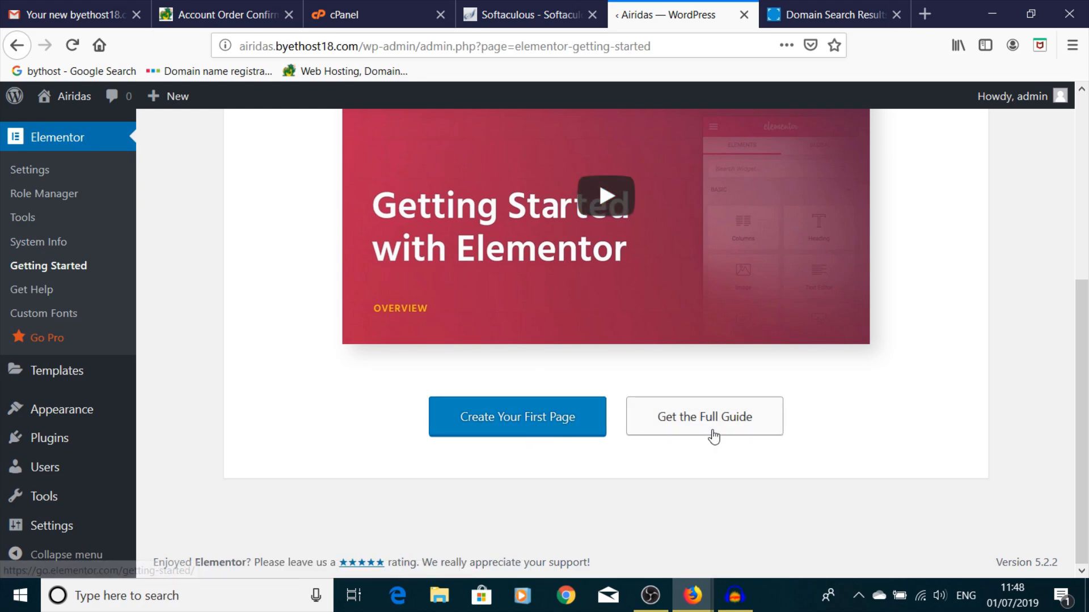
scroll(821, 427, up, 5)
scroll(821, 427, down, 4)
scroll(824, 427, up, 5)
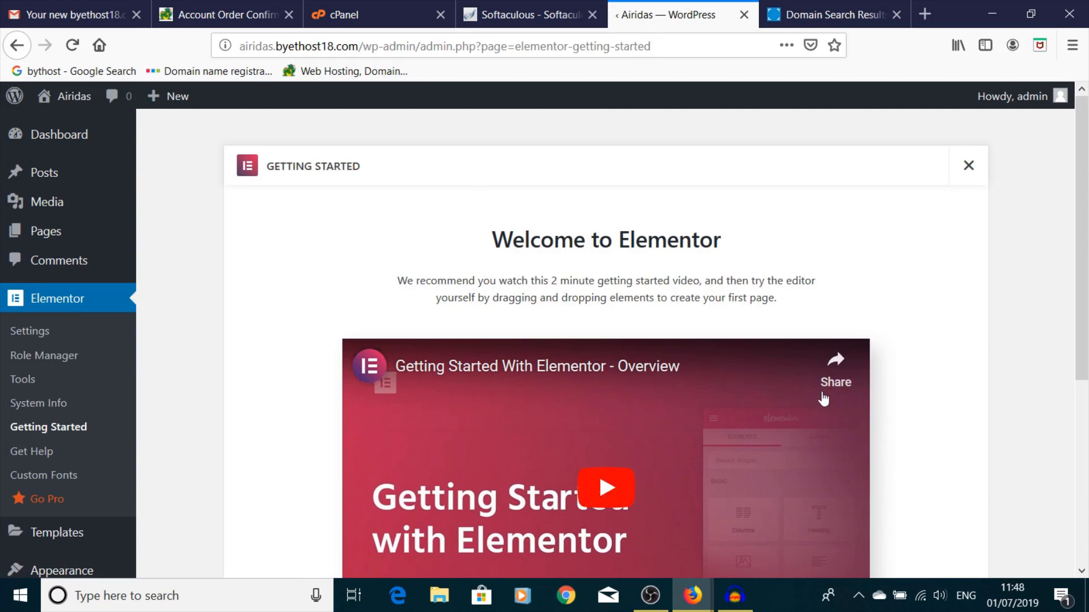
click(968, 169)
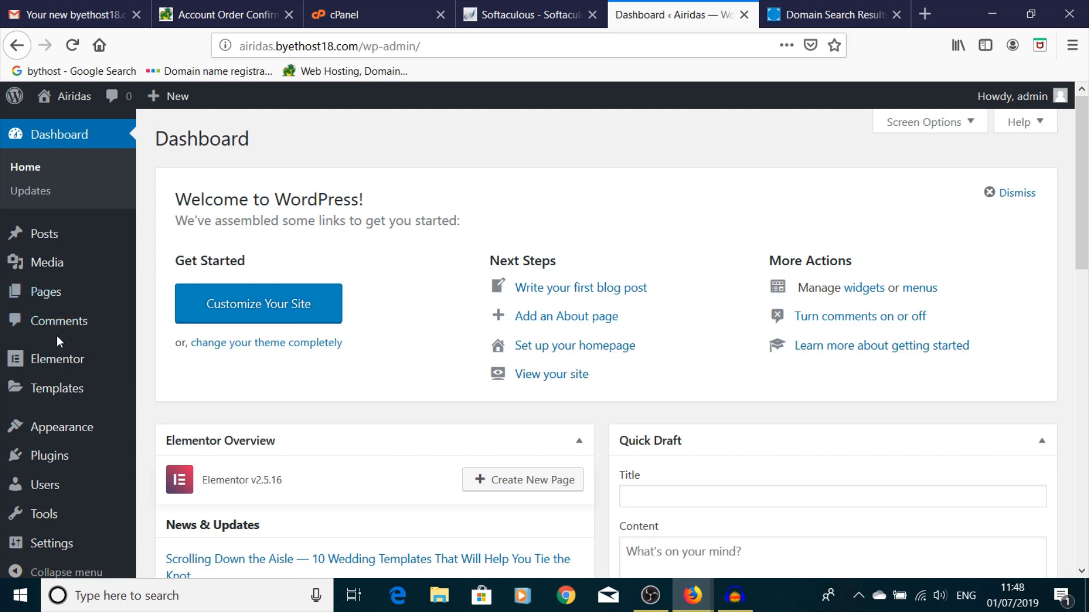
mouse_move(86, 361)
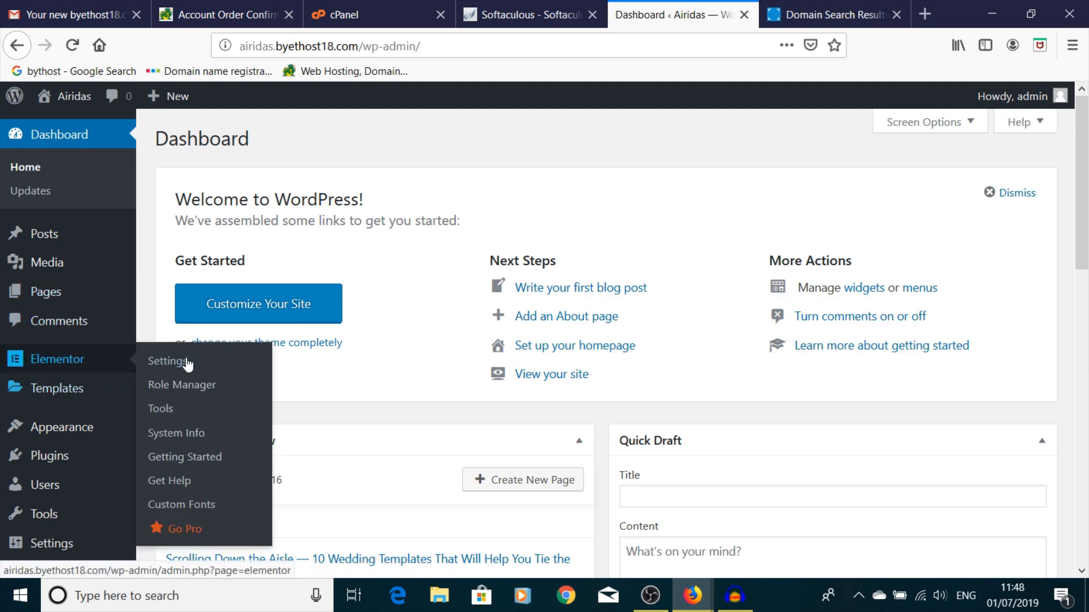
click(68, 293)
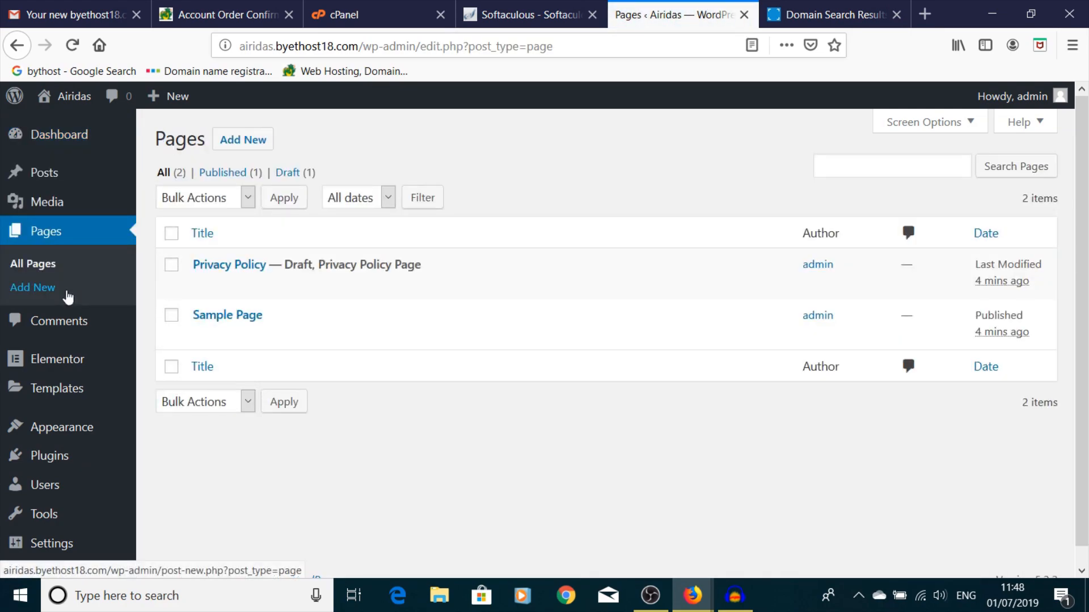
- Add a new page in the block editor titled 'Home' and scroll down to Astra Settings
click(223, 146)
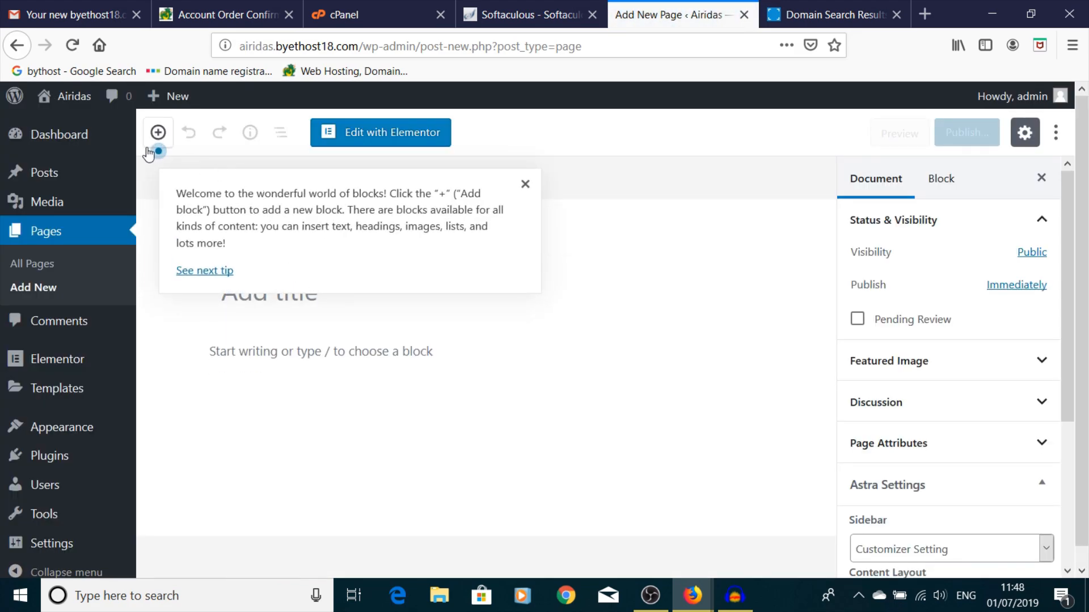
click(525, 185)
text(Home)
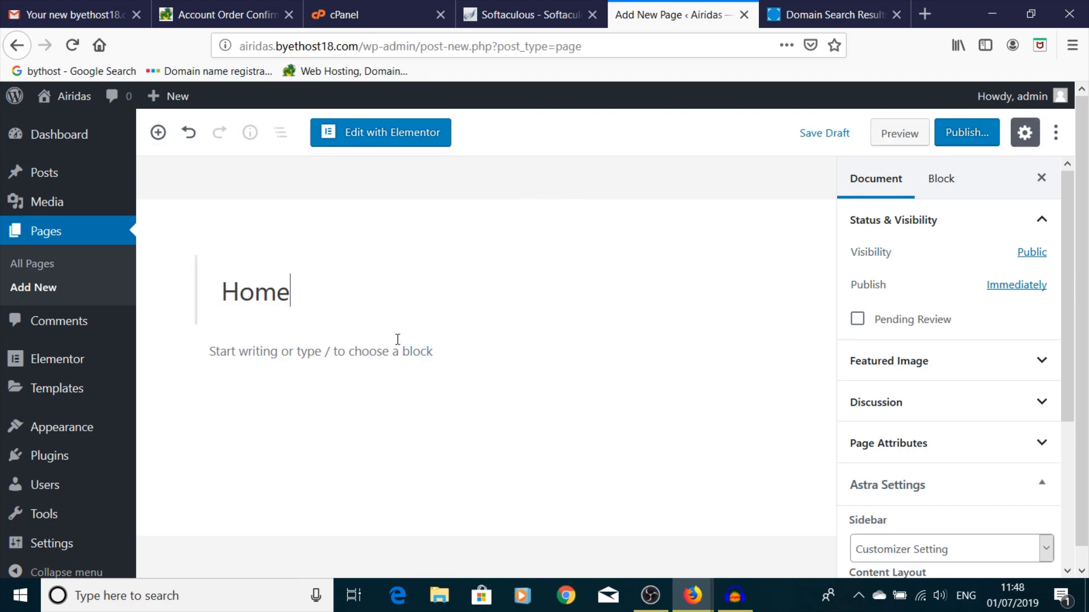
click(443, 406)
scroll(469, 397, down, 1)
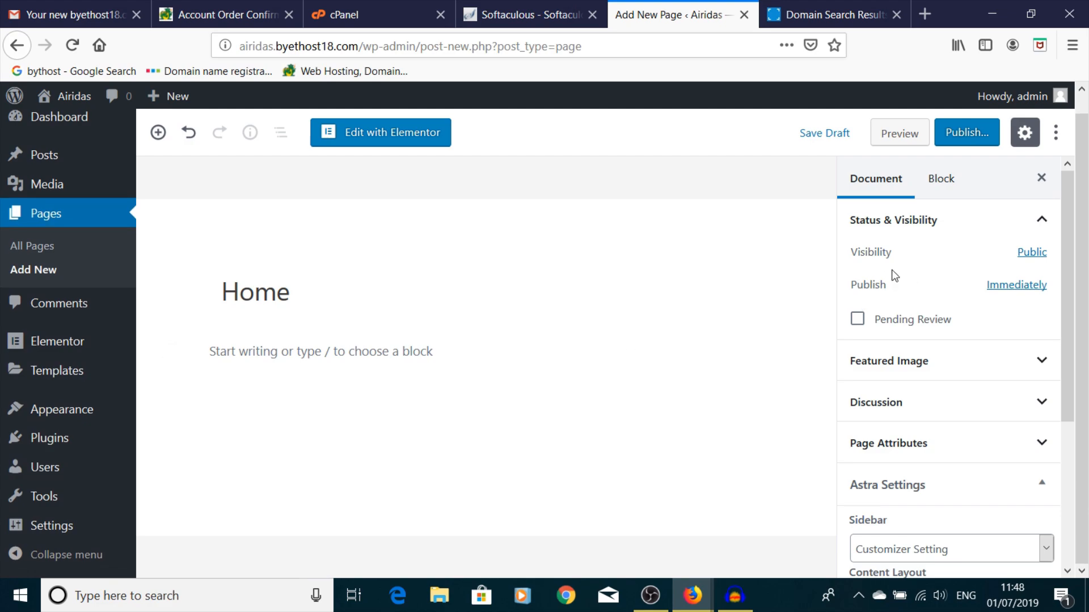
scroll(940, 279, down, 4)
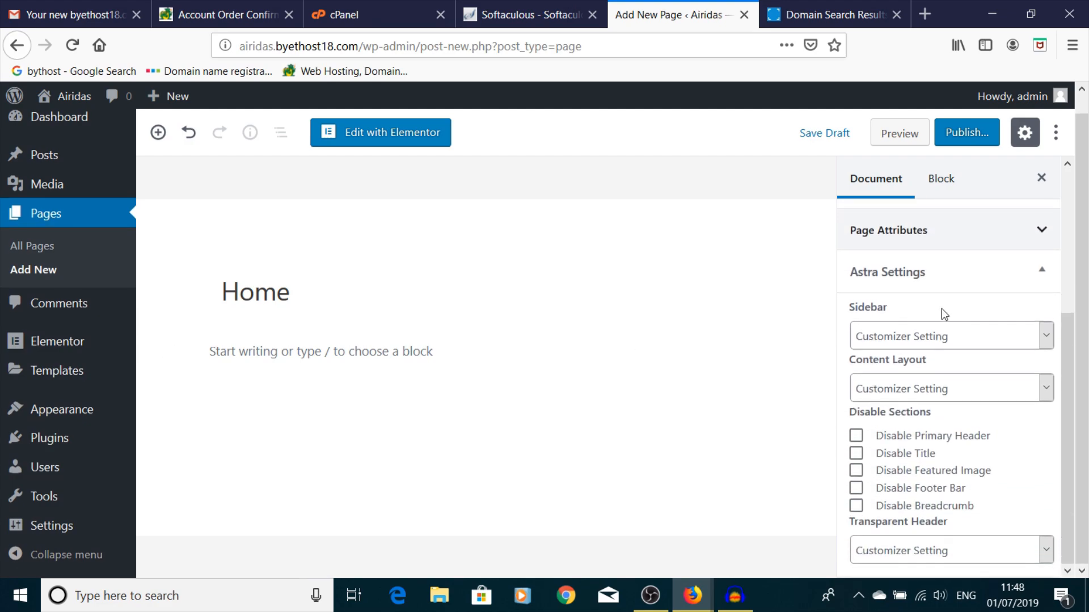
- In Astra Settings, tick Disable Title, choose Full Width / Stretched layout and No Sidebar
click(857, 456)
click(928, 397)
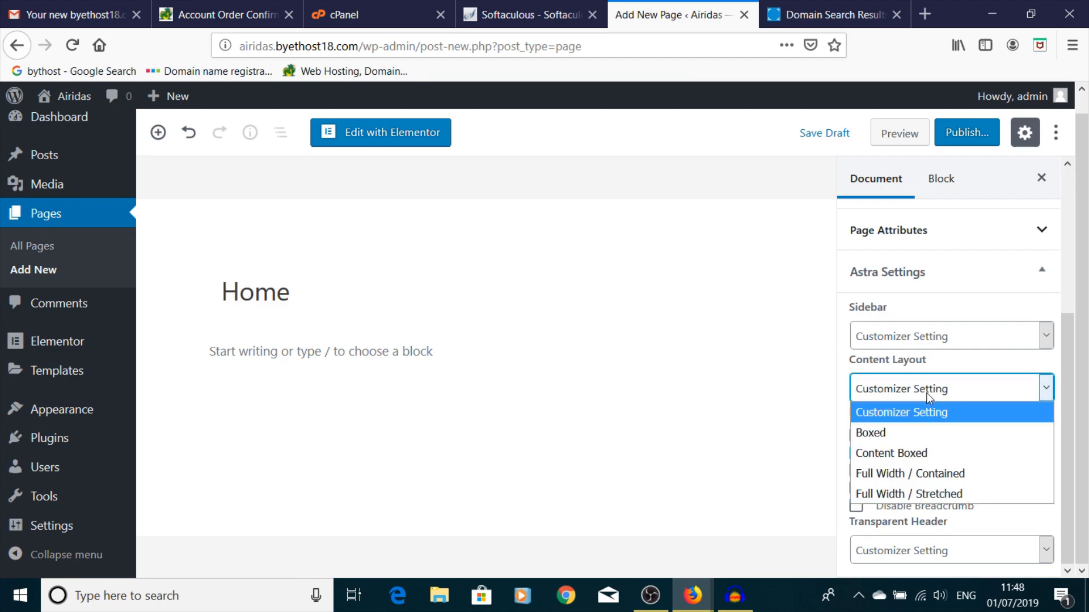
click(950, 495)
click(976, 339)
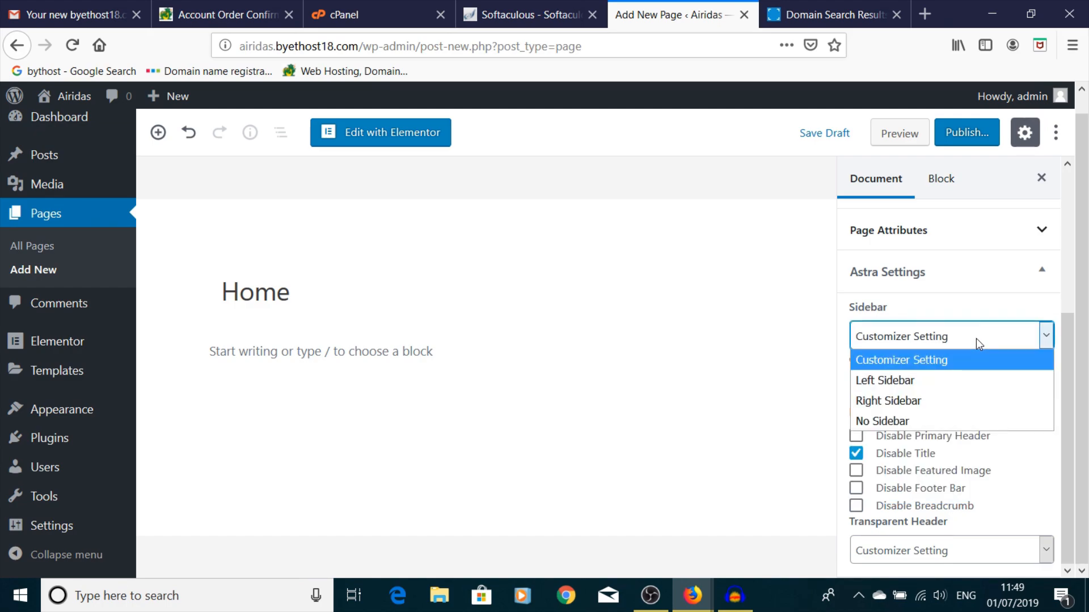
click(953, 424)
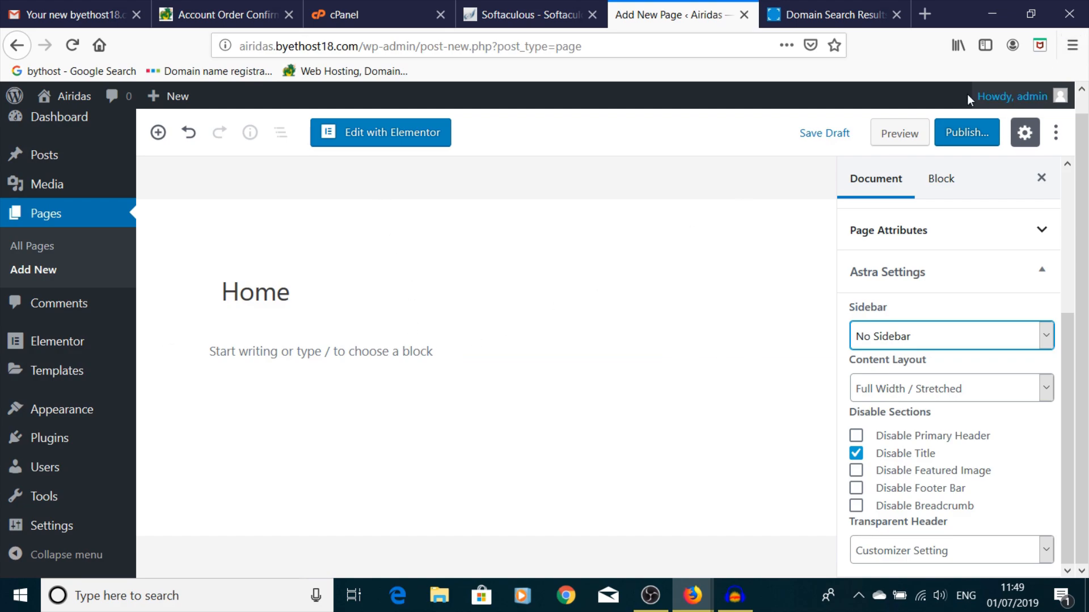
scroll(991, 267, up, 4)
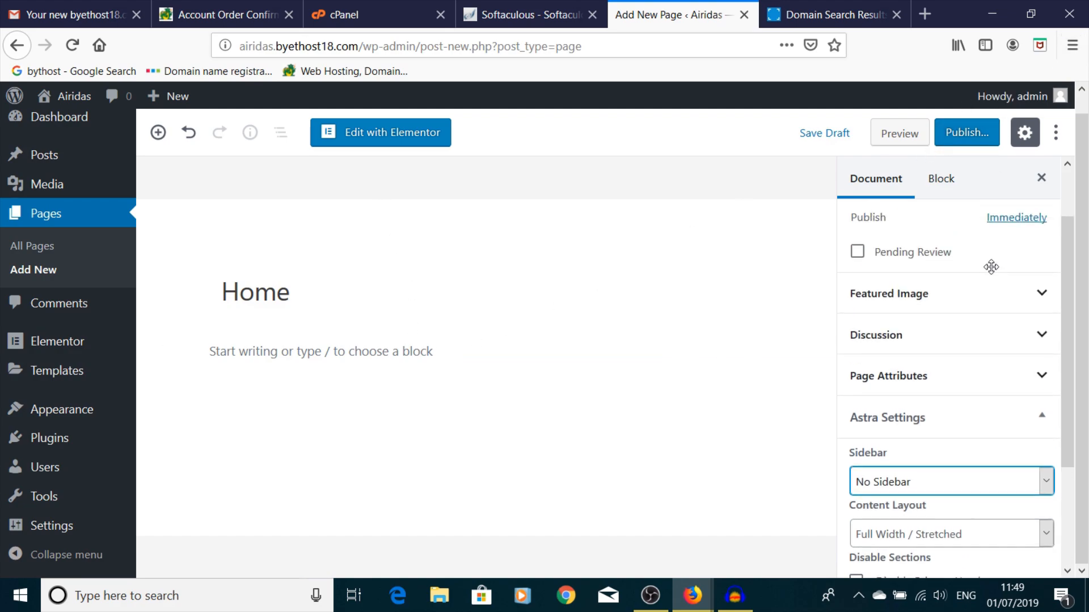
- Publish the Home page at /home/ and open it with Edit with Elementor
click(981, 135)
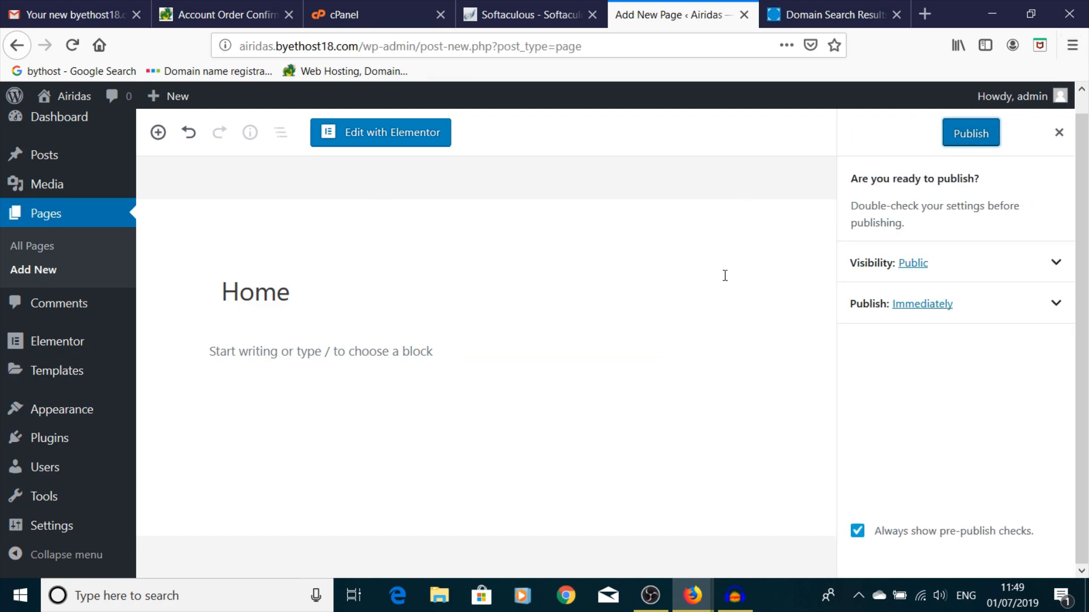
click(967, 137)
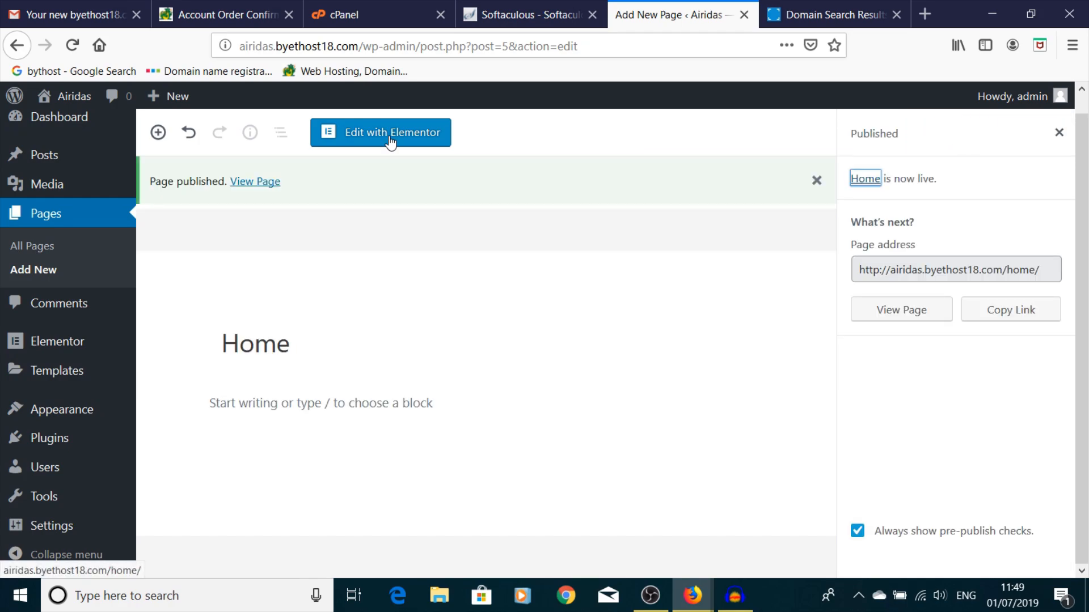
click(390, 139)
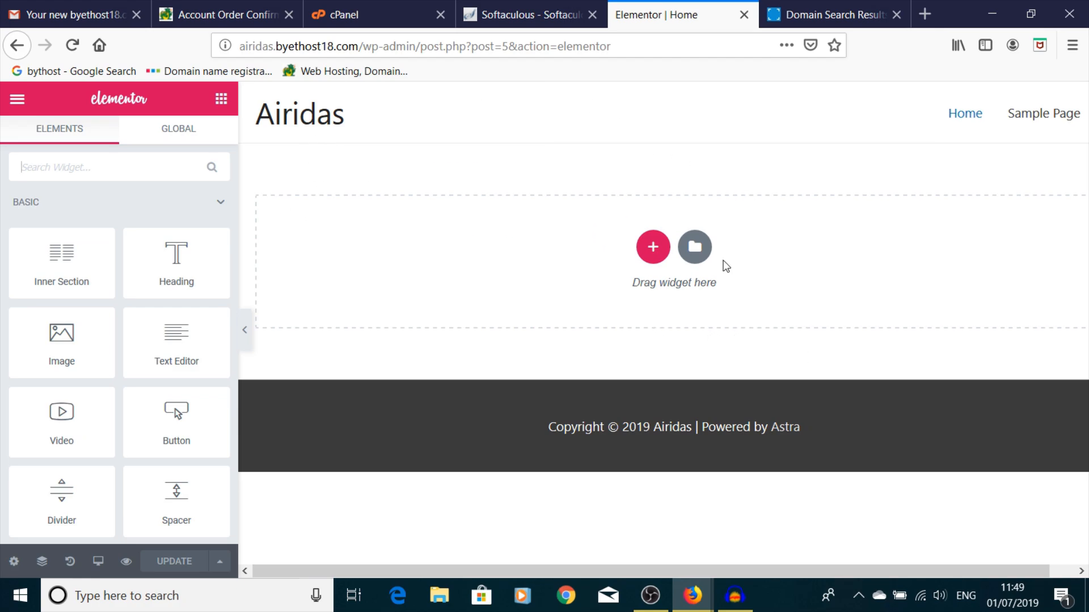
- Browse Elementor's template library and insert the Homepage – Restaurant page template
click(696, 248)
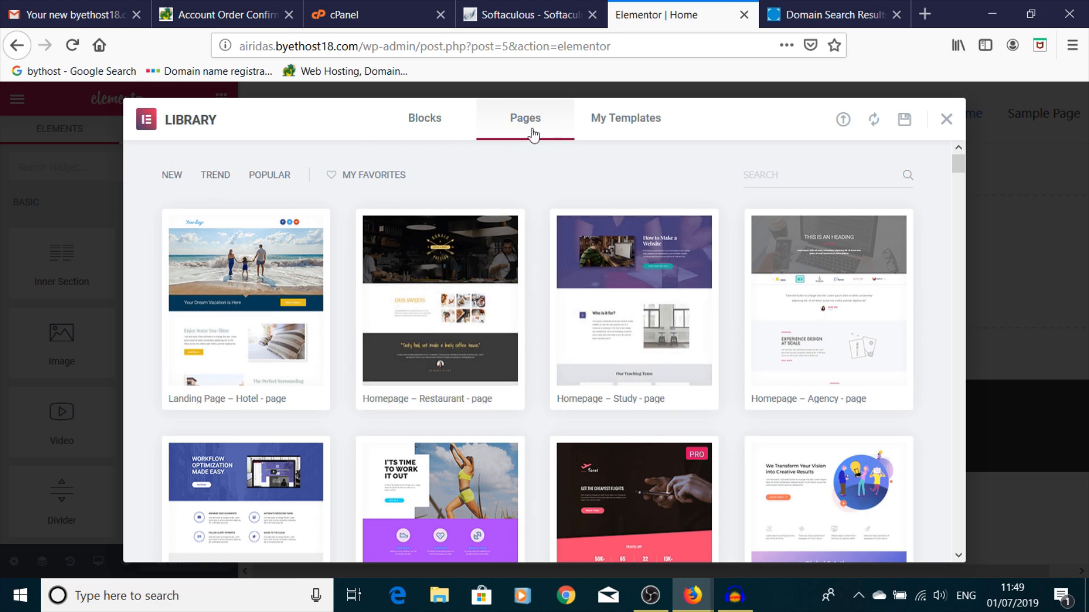
click(420, 119)
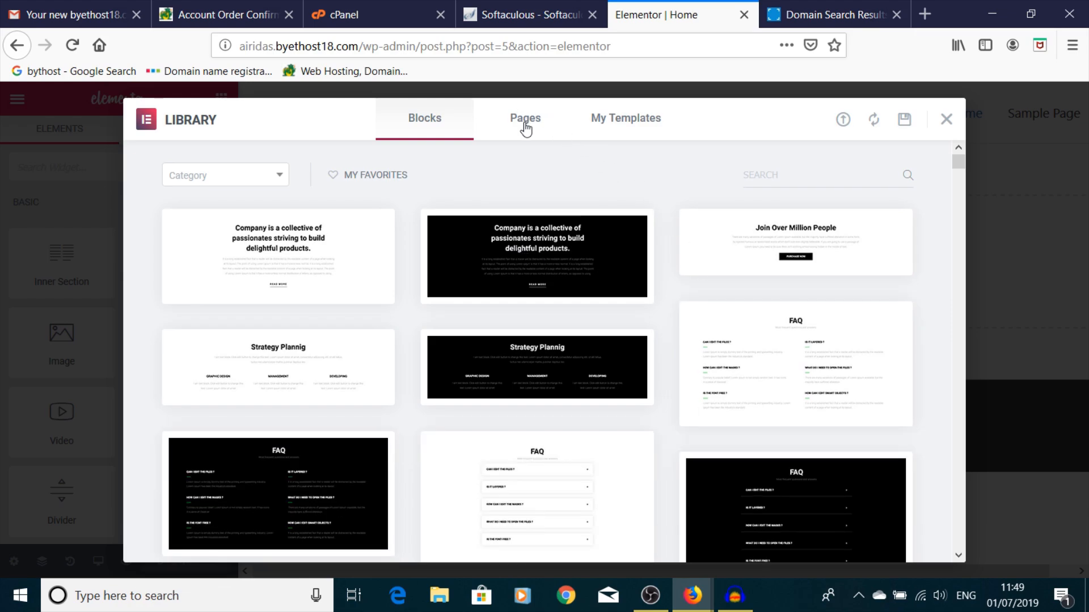
click(525, 119)
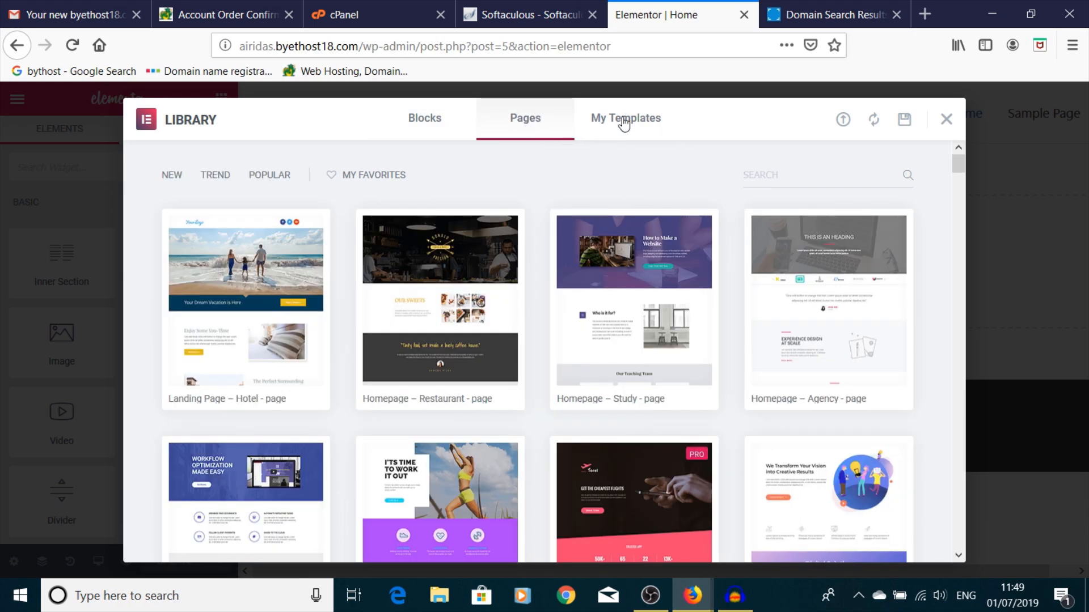
click(618, 121)
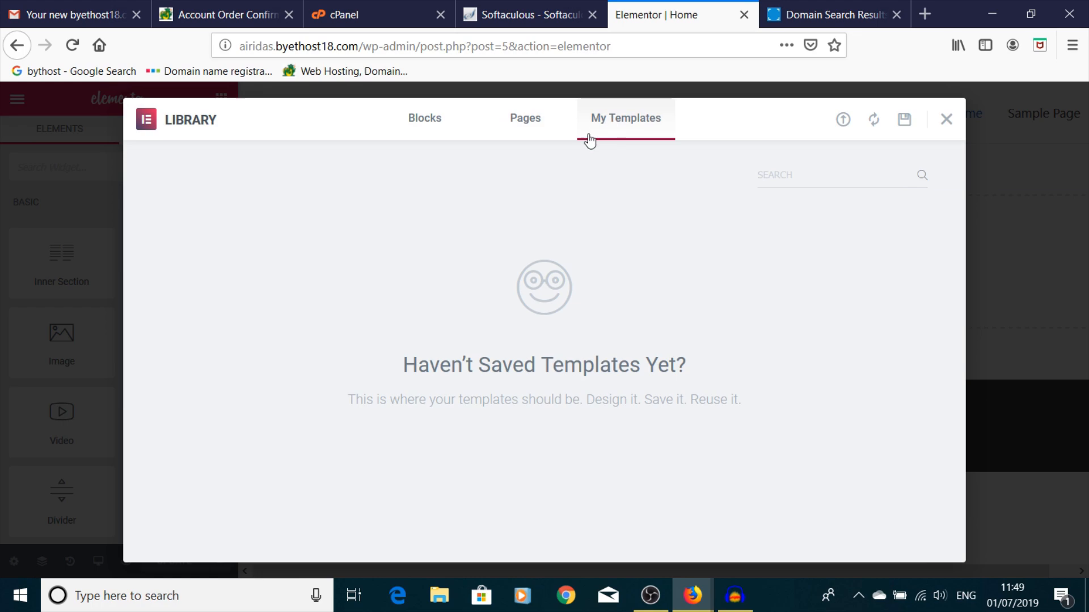
click(525, 122)
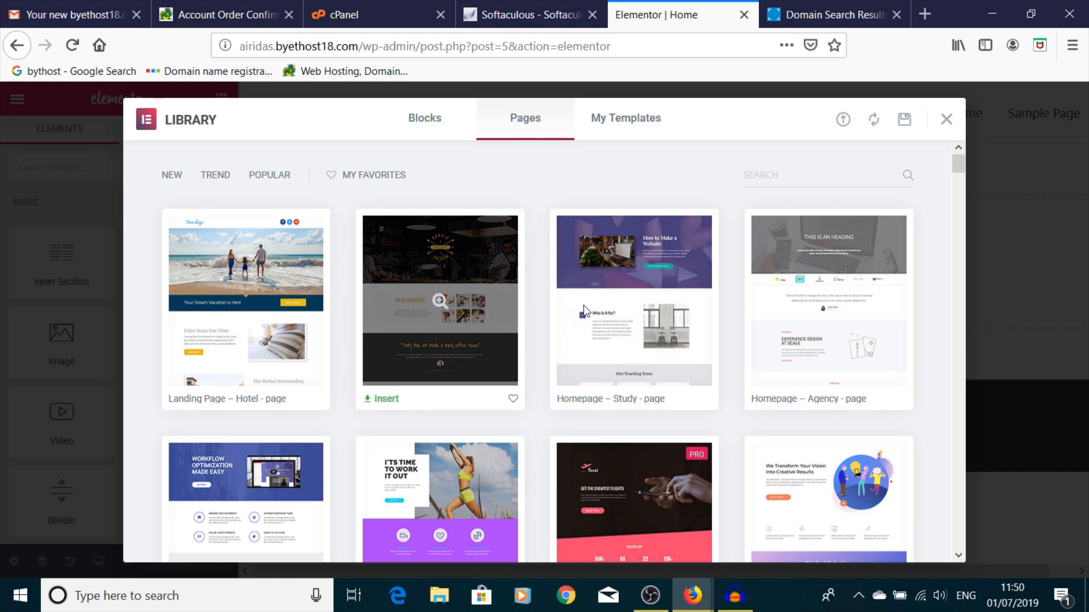
click(383, 396)
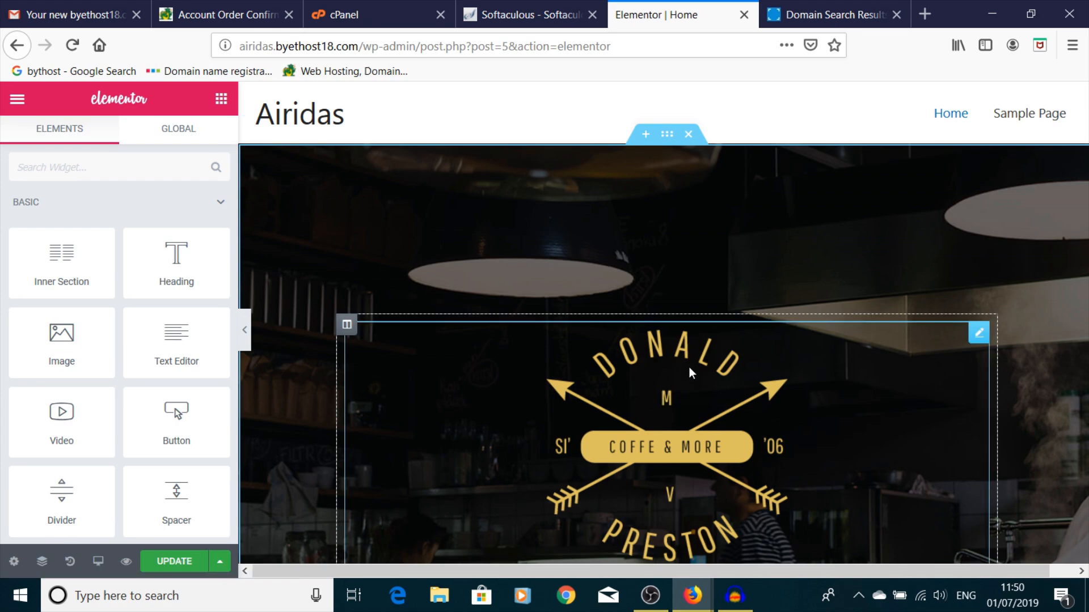
scroll(690, 369, down, 4)
scroll(690, 366, down, 10)
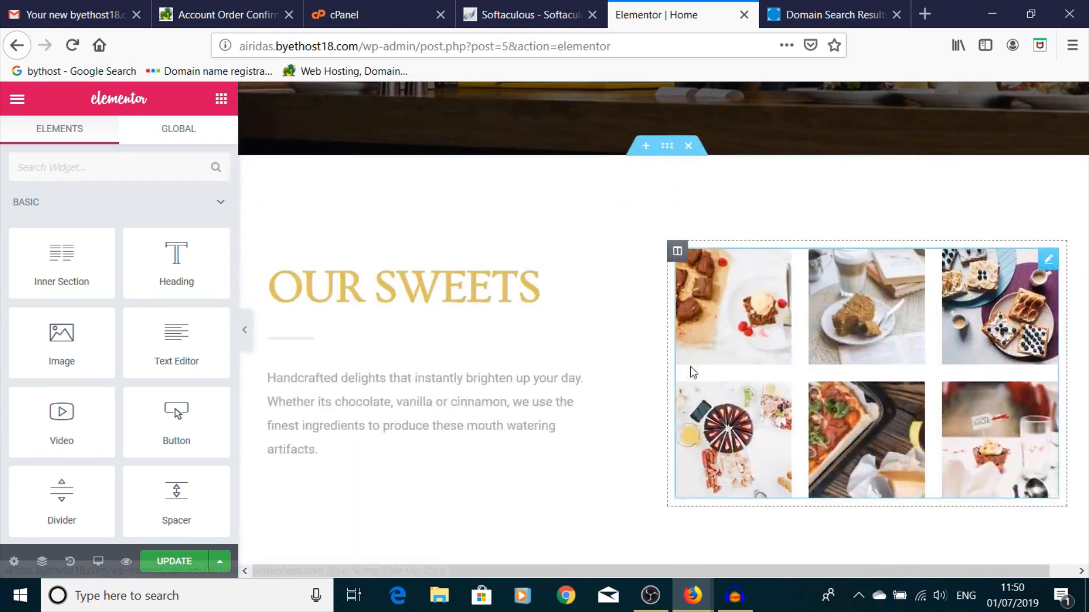
scroll(691, 366, down, 12)
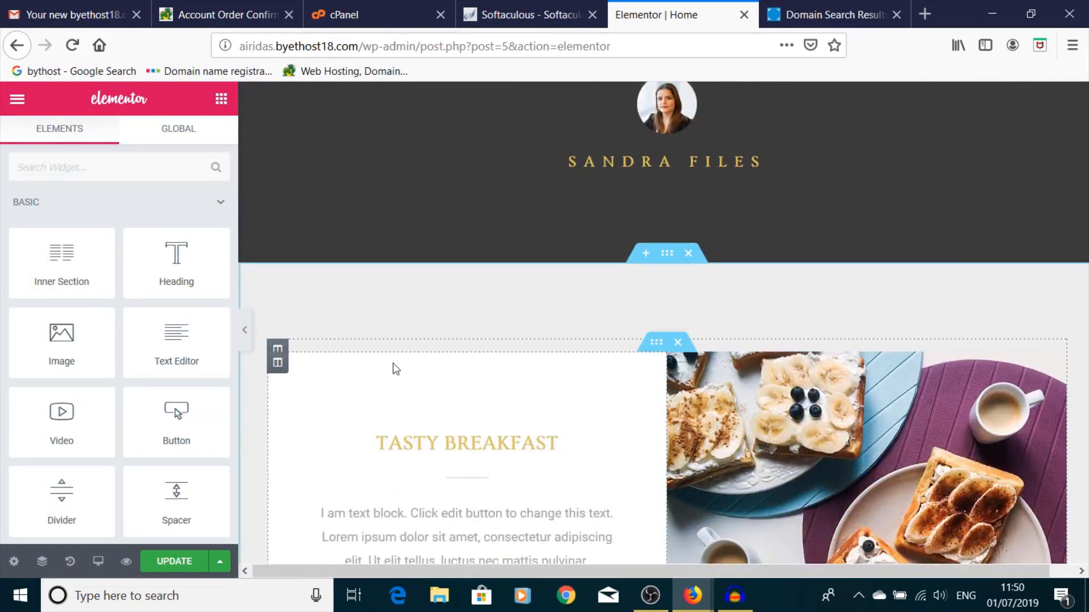
scroll(692, 227, down, 3)
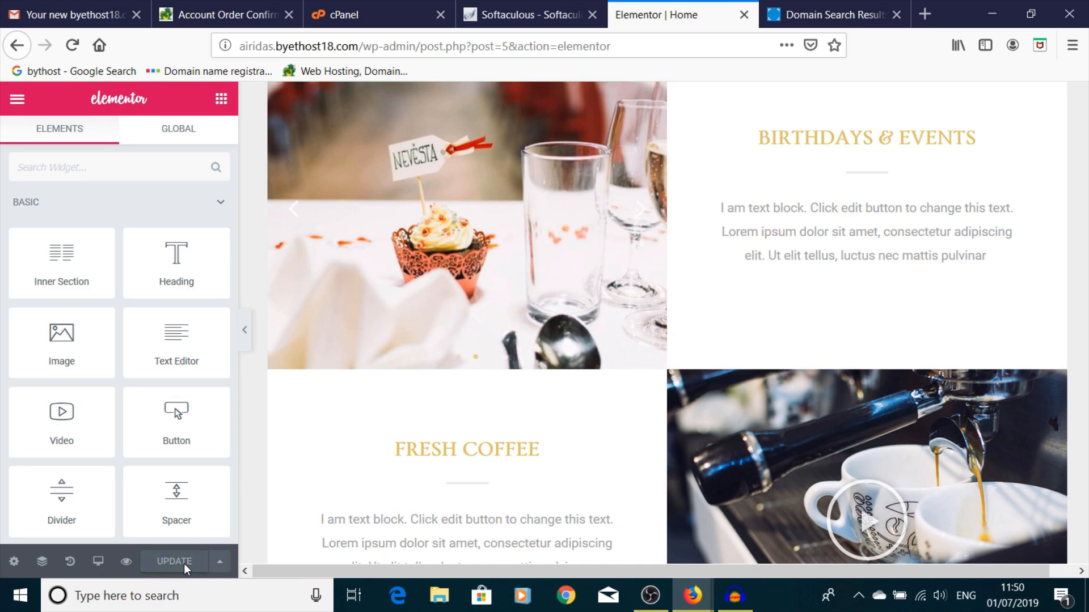
- Preview the Home page in a new tab and scroll through it to the Astra copyright footer
click(127, 562)
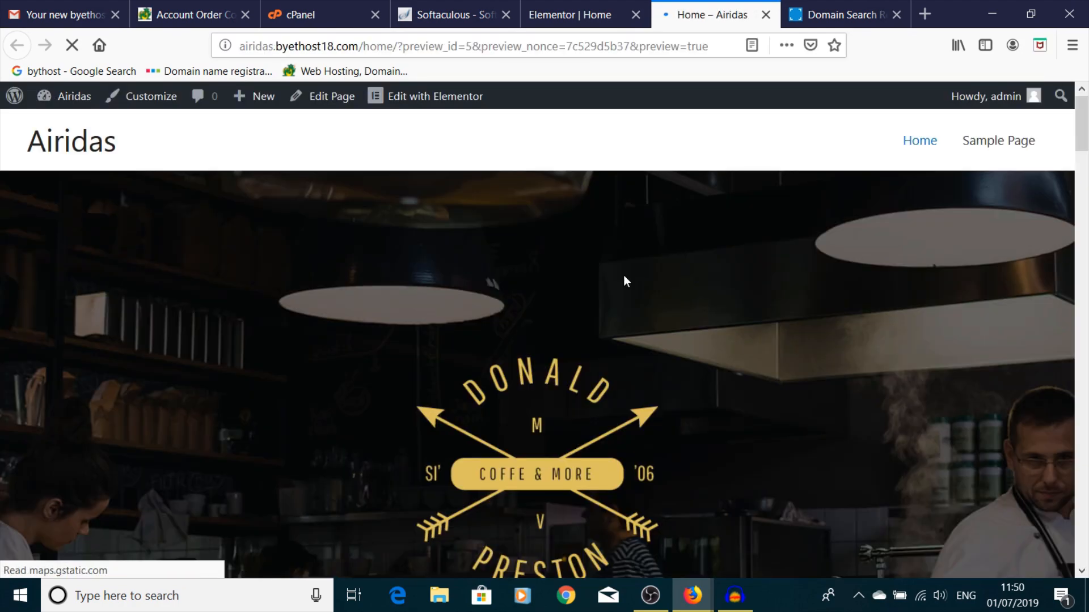
scroll(760, 292, down, 10)
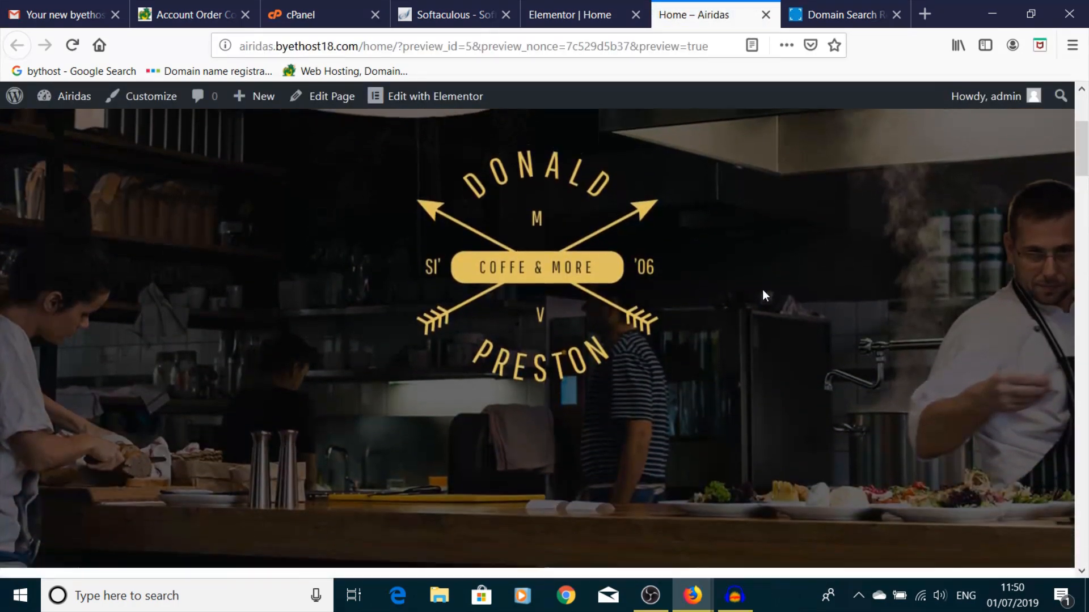
scroll(764, 295, down, 15)
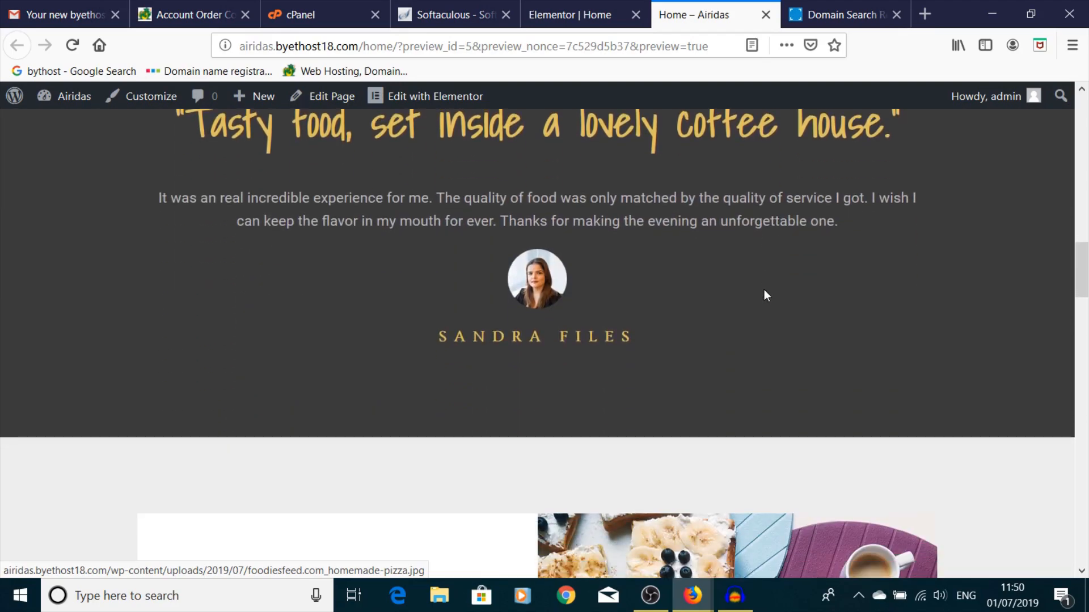
scroll(764, 295, down, 15)
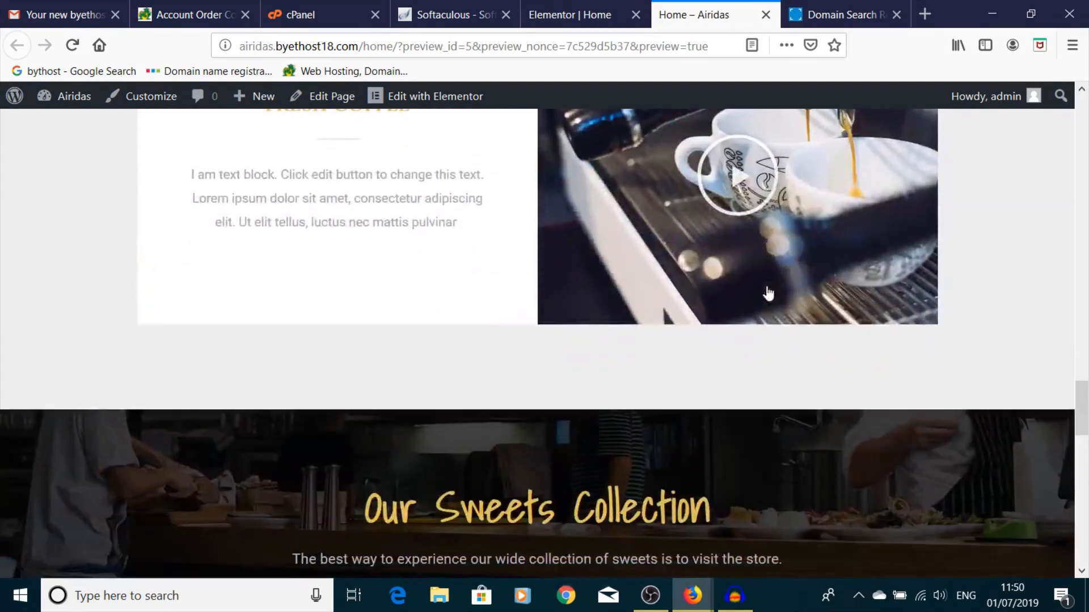
scroll(767, 285, down, 8)
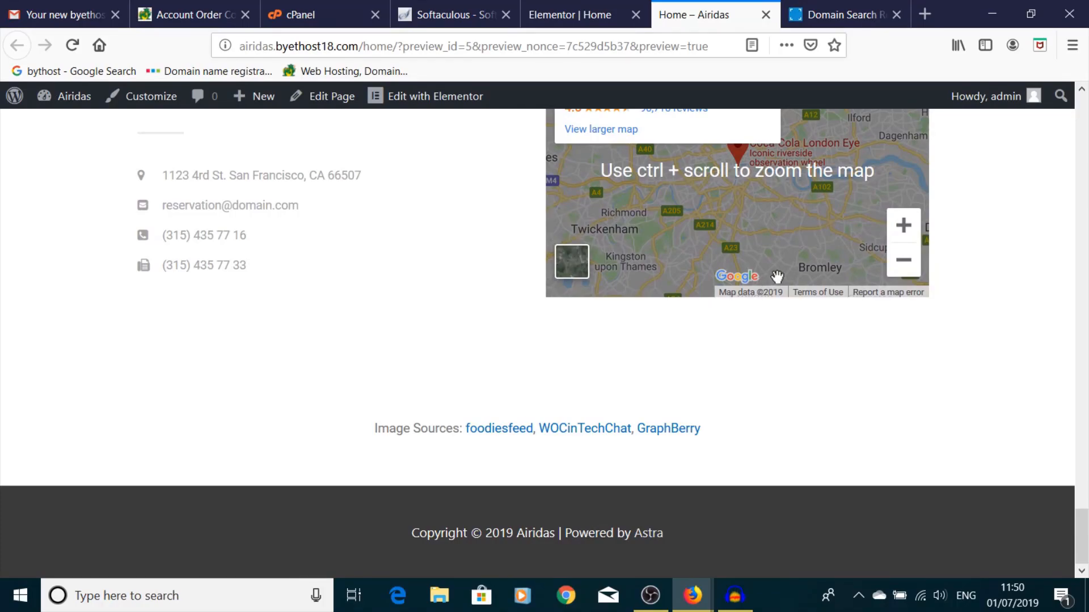
scroll(776, 276, up, 10)
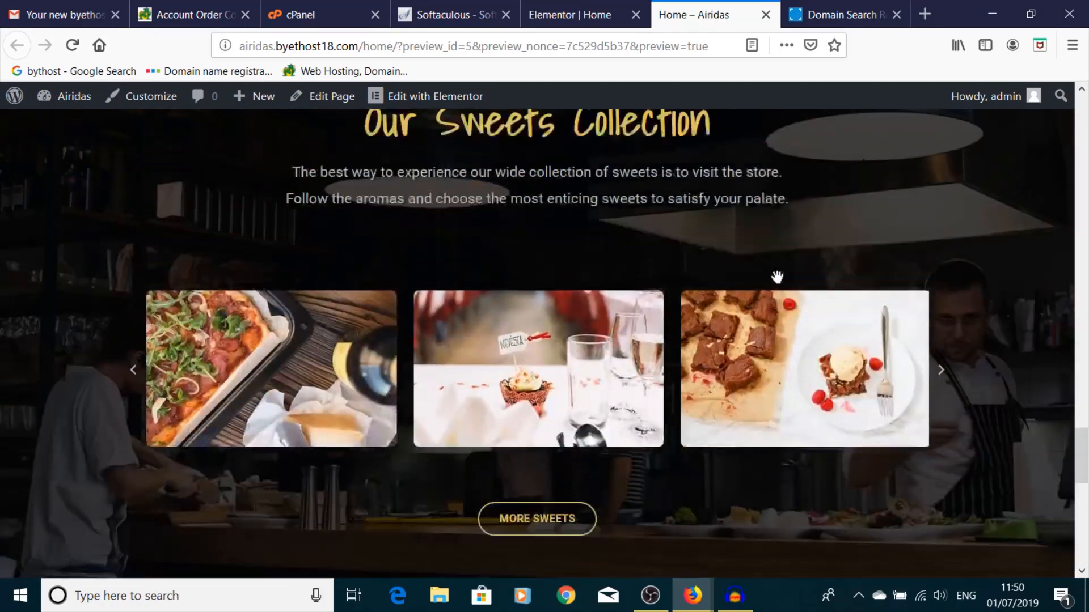
scroll(780, 279, up, 15)
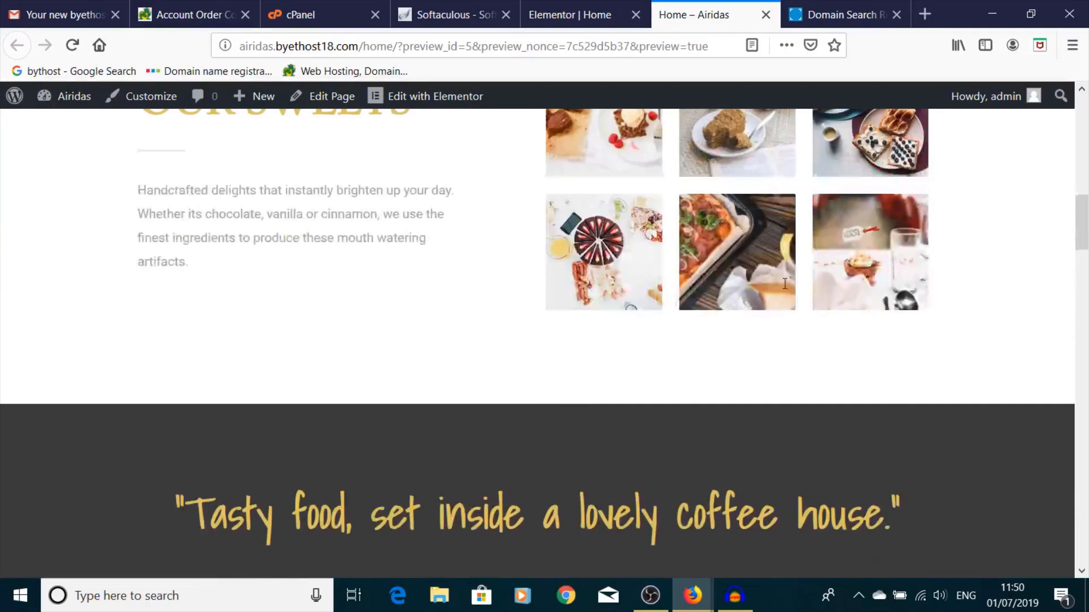
scroll(784, 289, up, 5)
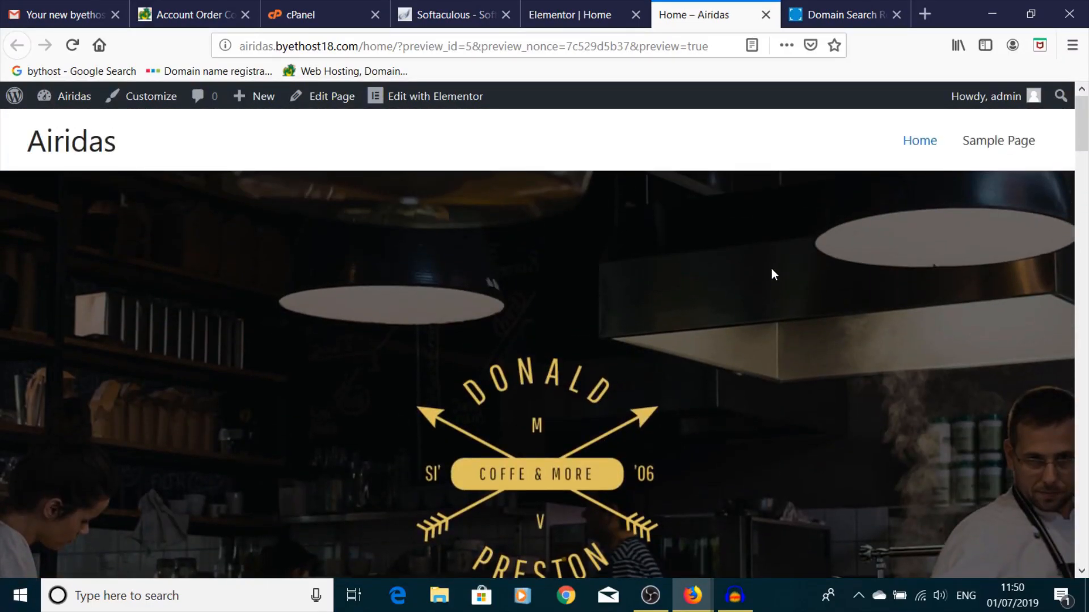
scroll(686, 275, down, 8)
scroll(680, 272, up, 7)
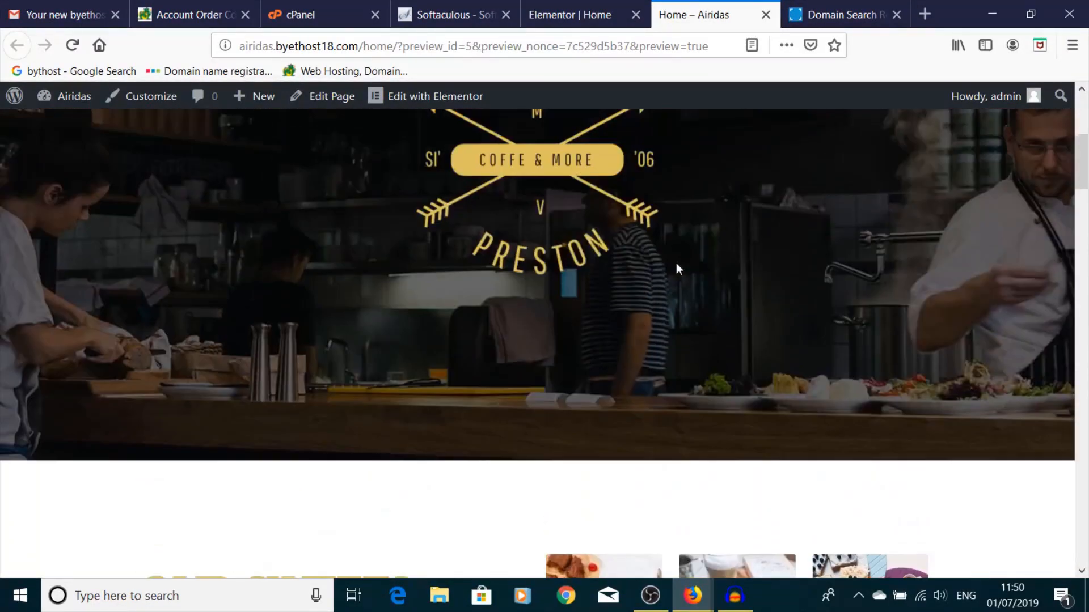
scroll(571, 362, down, 8)
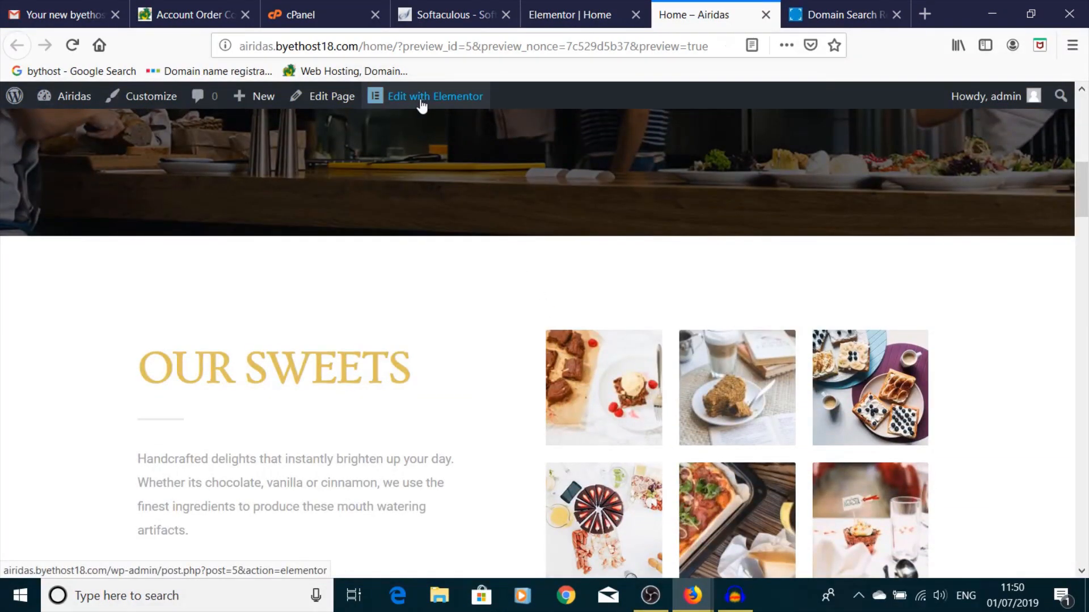
- Reopen the page in Elementor and change the OUR SWEETS heading to 'Home made Sweets'
click(422, 101)
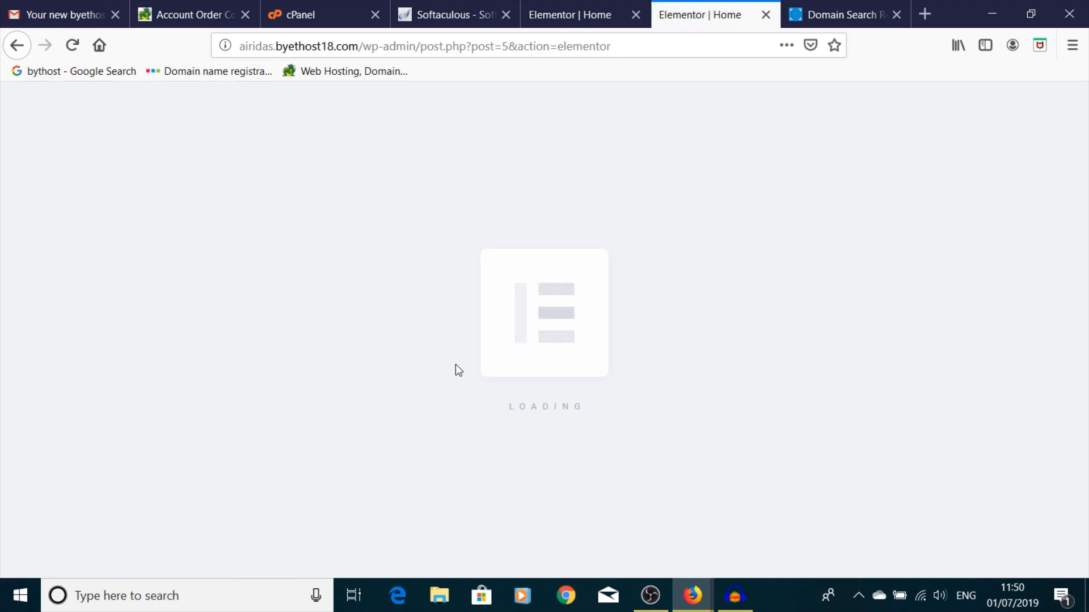
scroll(466, 328, down, 6)
scroll(469, 309, down, 4)
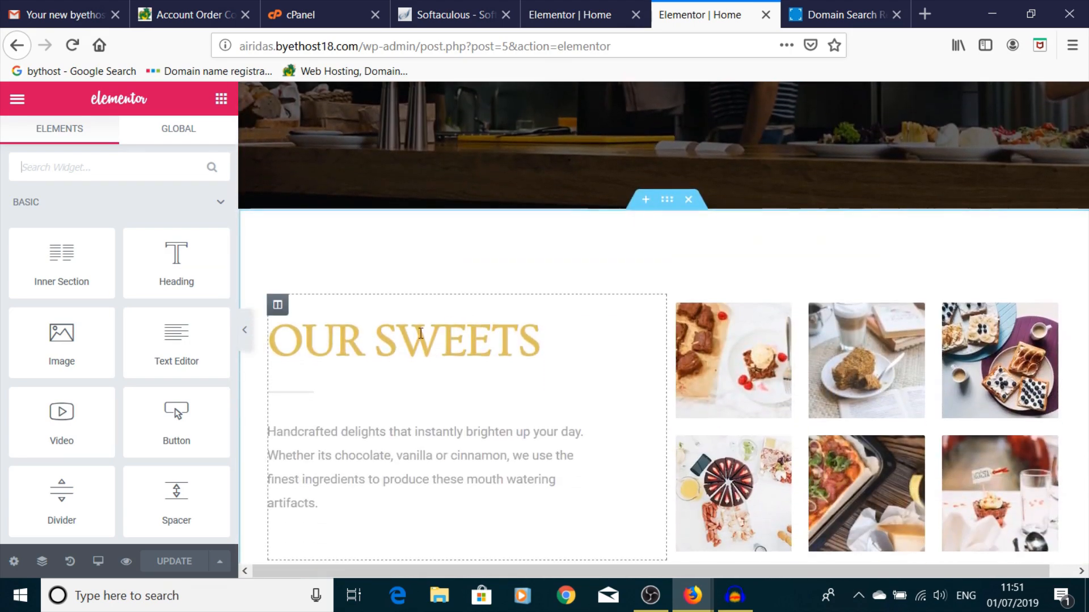
click(371, 342)
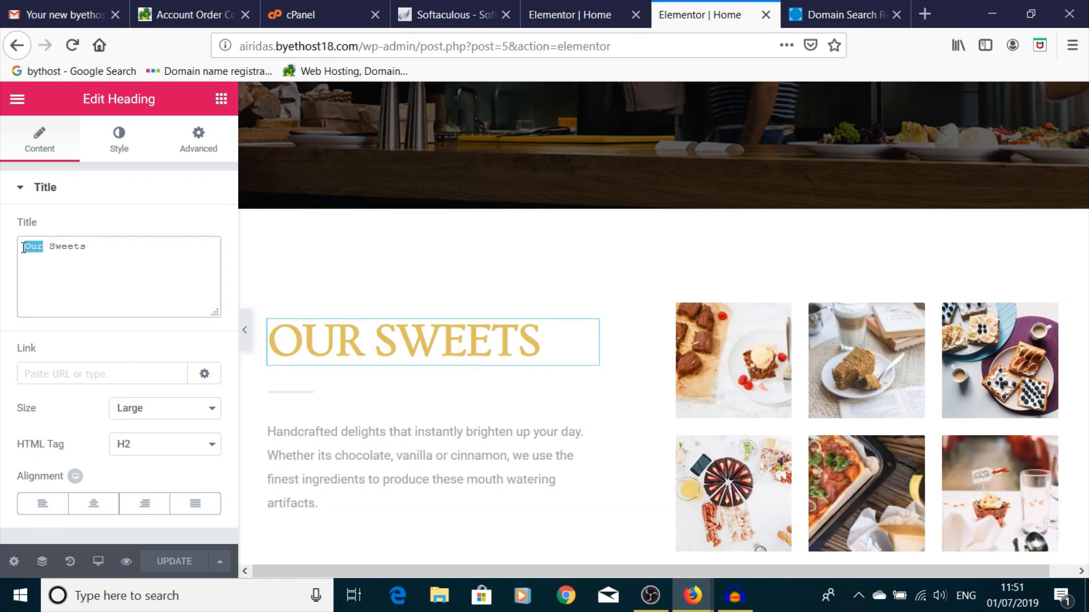
text(Home )
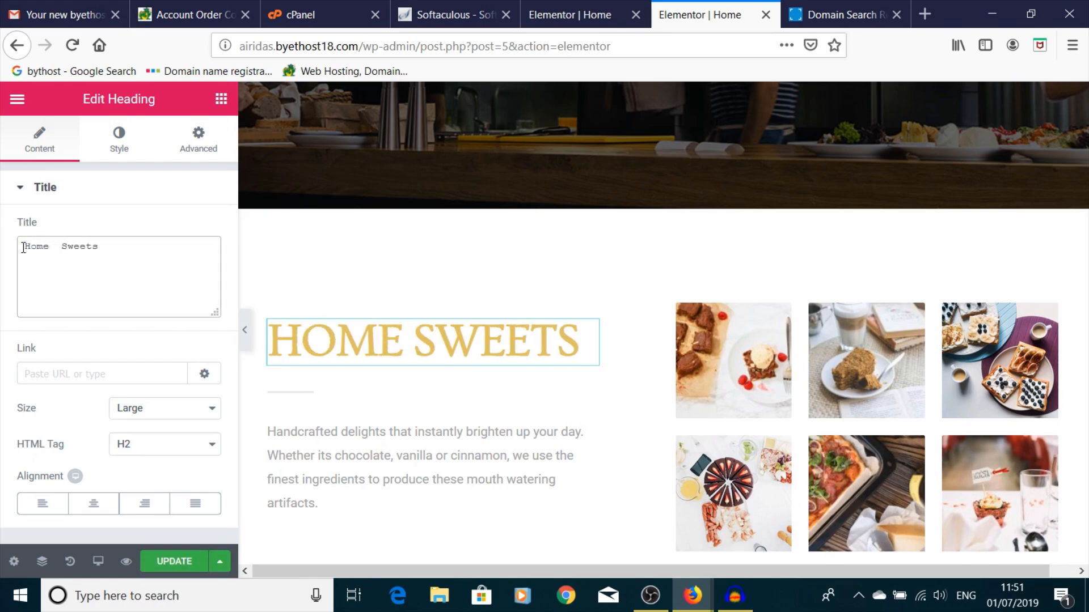
text(made)
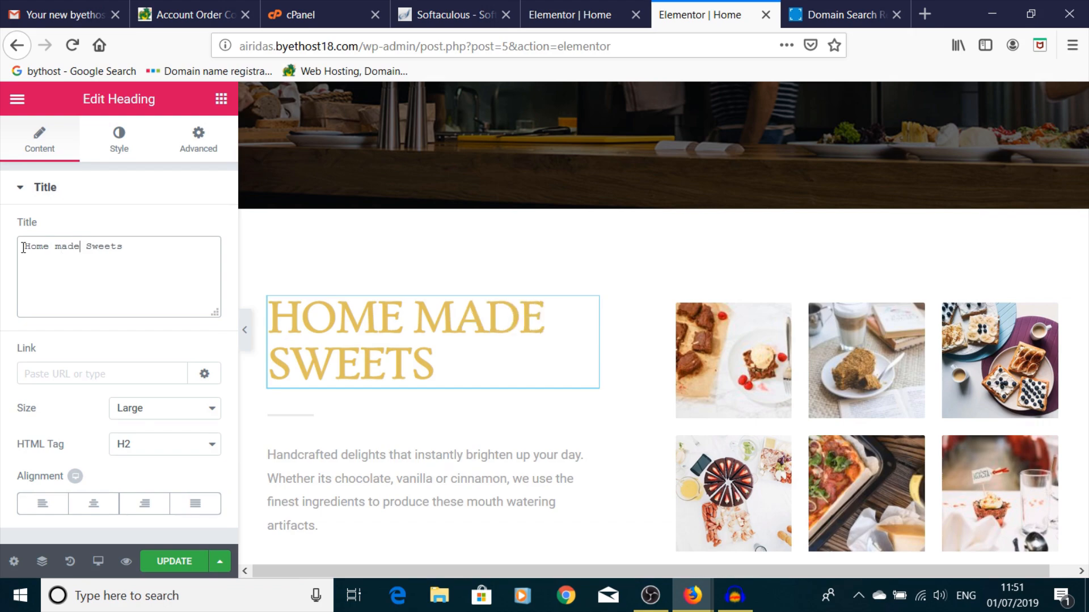
click(172, 562)
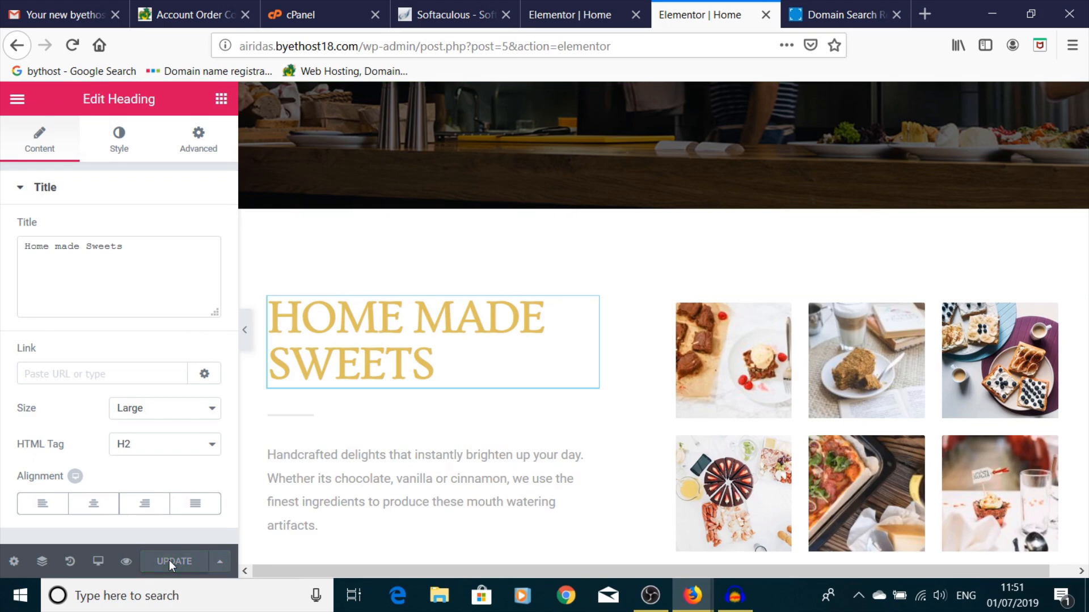
- Set the heading's alignment to Center and click UPDATE to save the page
click(96, 508)
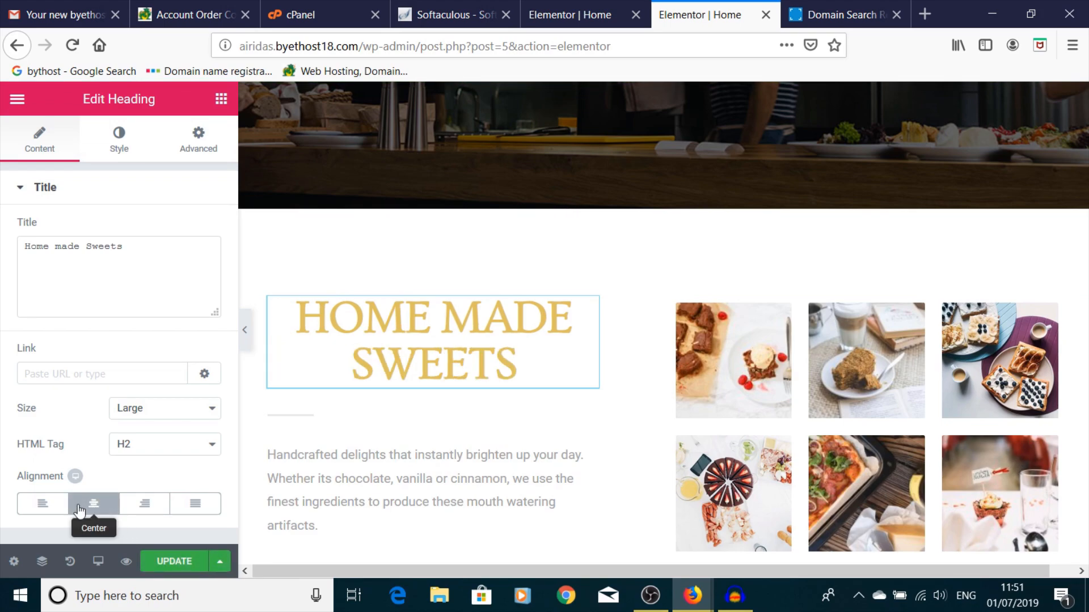
click(43, 502)
click(196, 505)
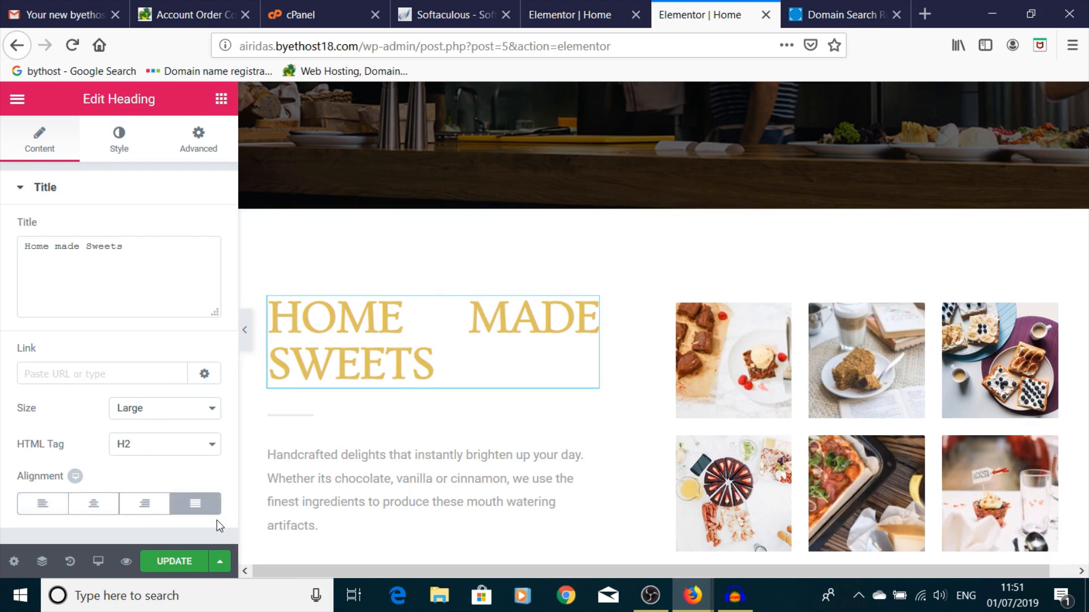
click(144, 503)
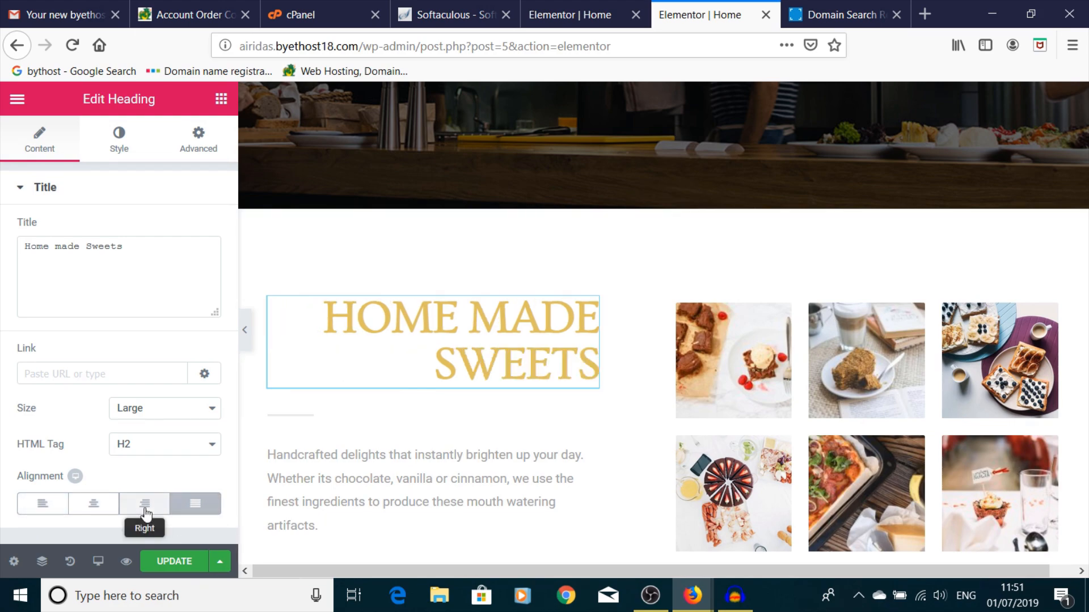
click(94, 507)
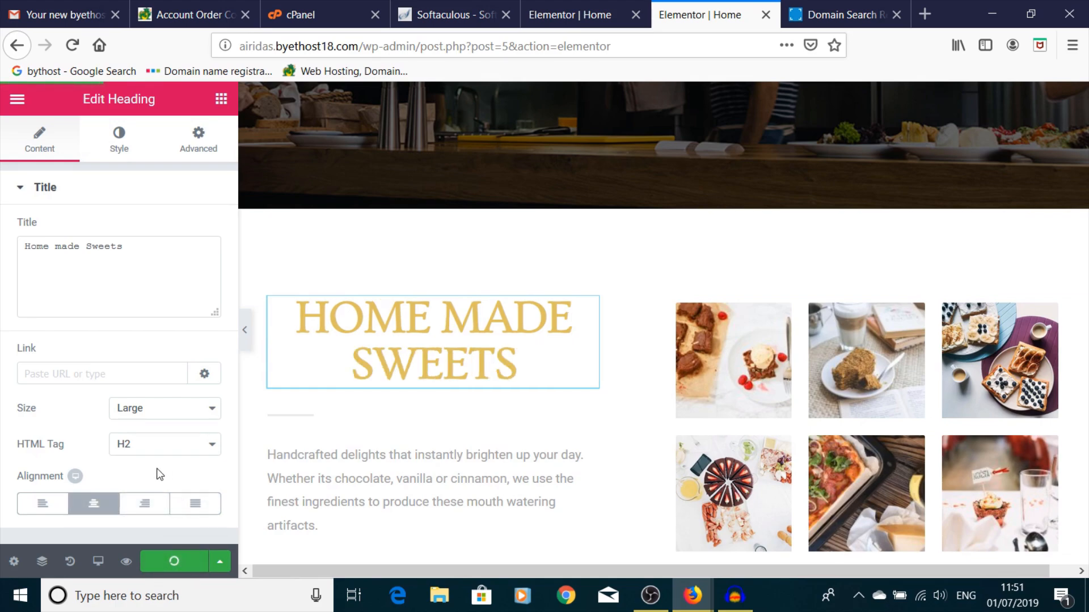
click(127, 564)
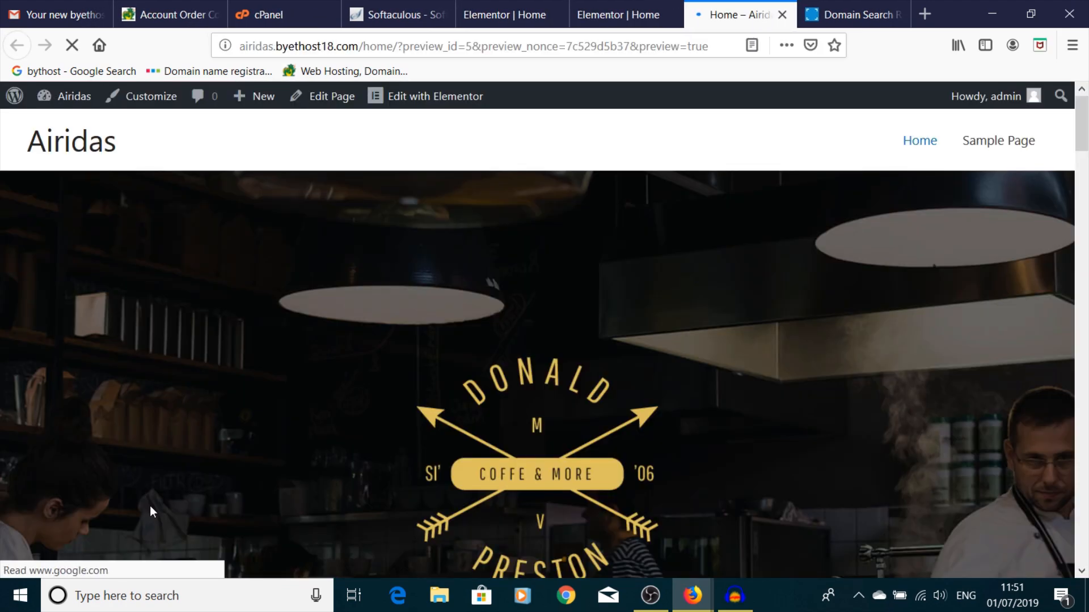
- Scroll through the refreshed preview to check the centred 'HOME MADE SWEETS' heading
scroll(343, 427, down, 5)
scroll(348, 426, down, 8)
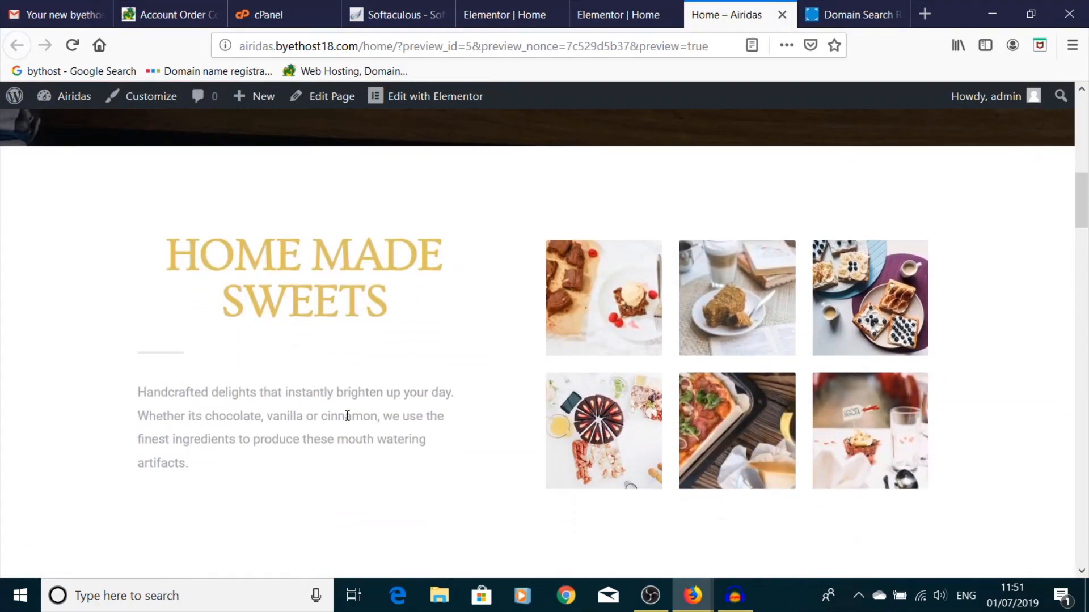
scroll(347, 416, down, 12)
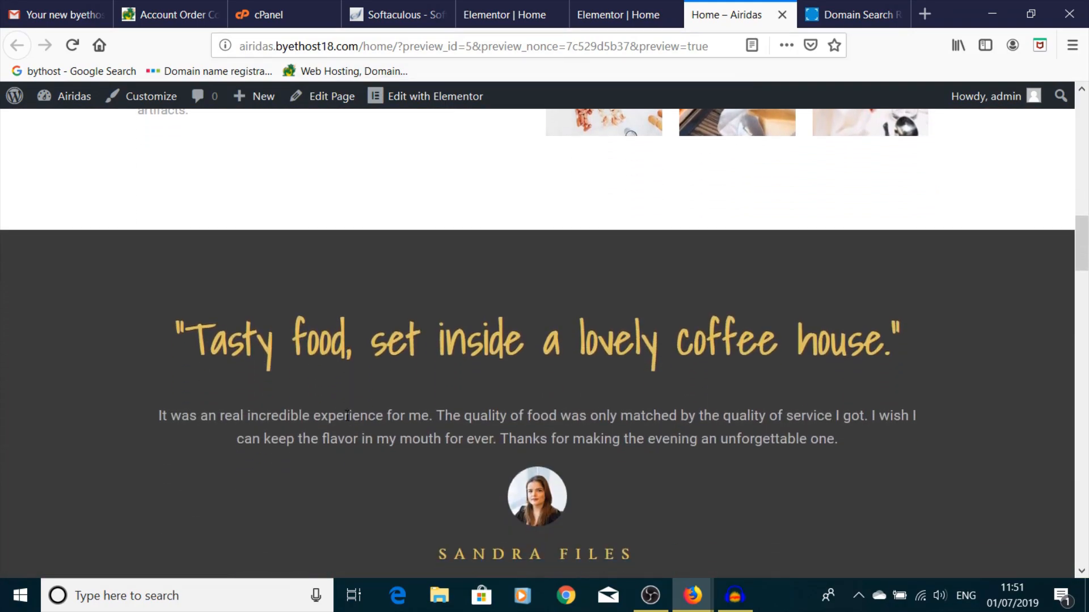
scroll(346, 416, down, 9)
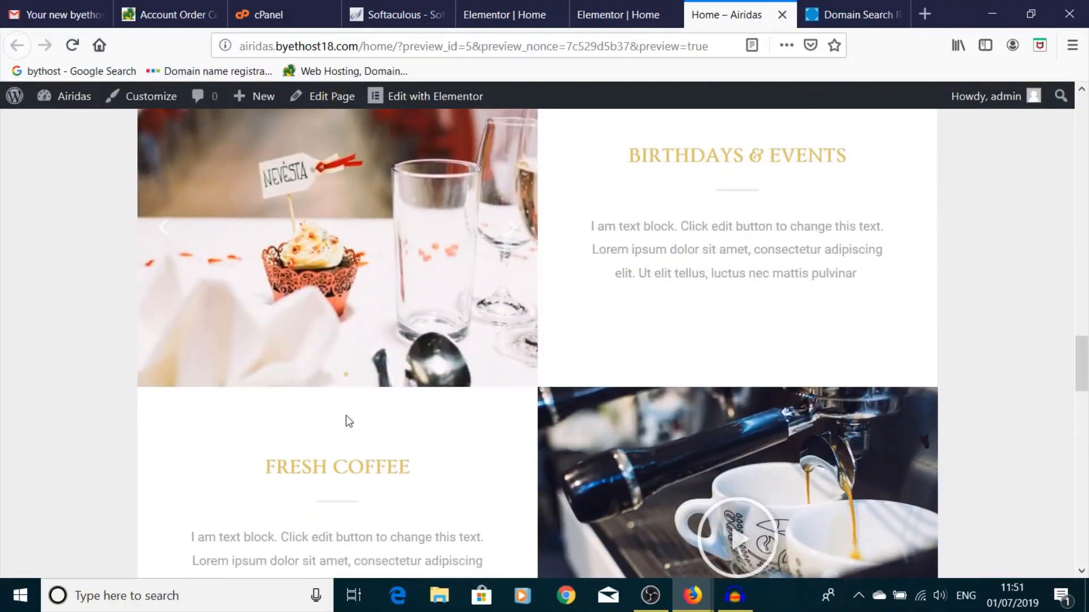
scroll(347, 417, up, 15)
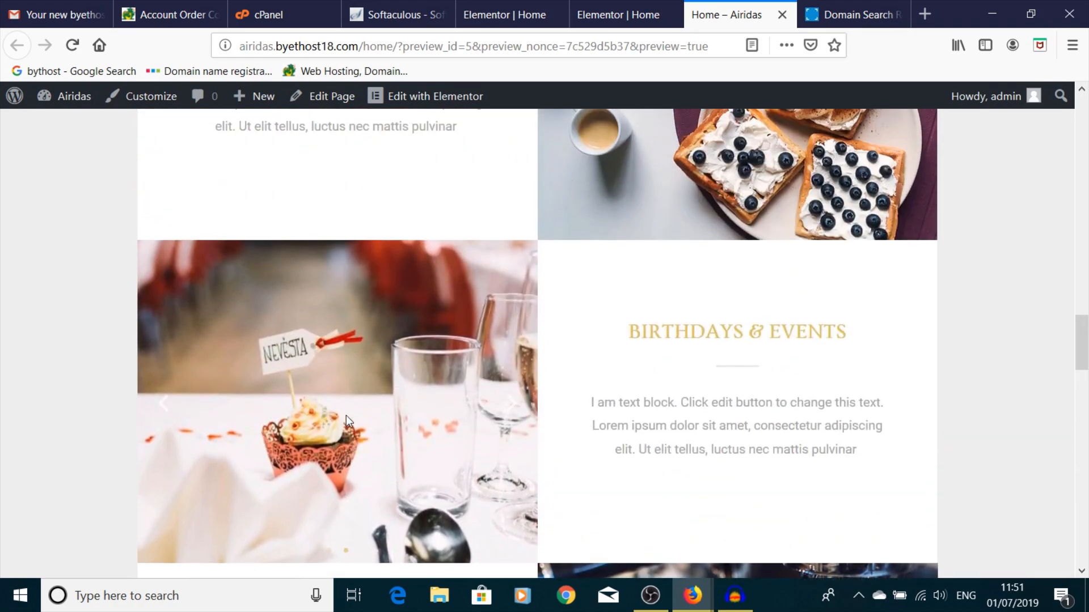
scroll(347, 419, up, 5)
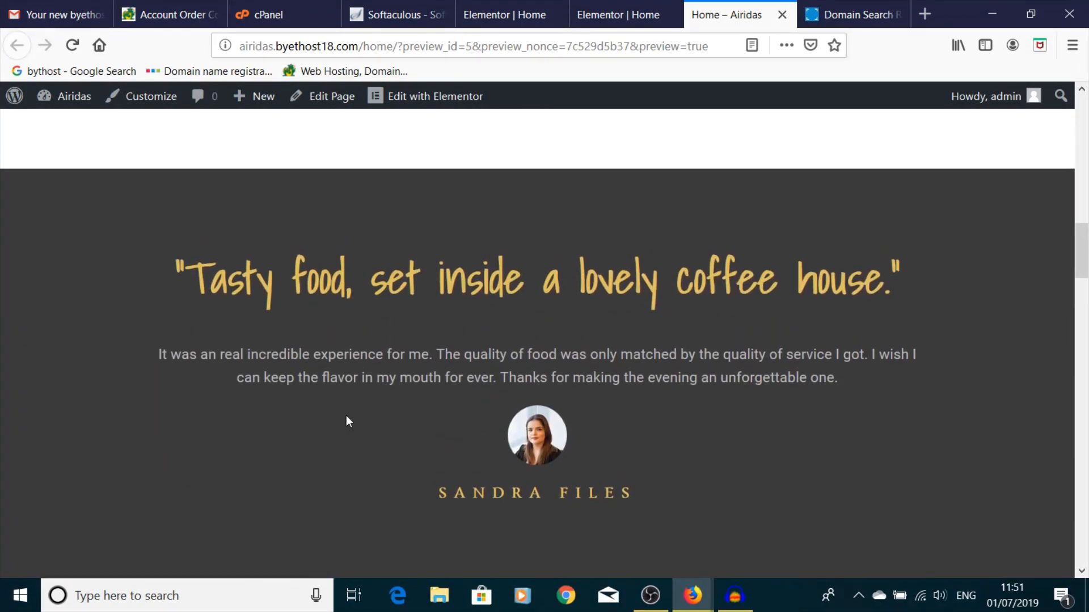
scroll(347, 421, up, 8)
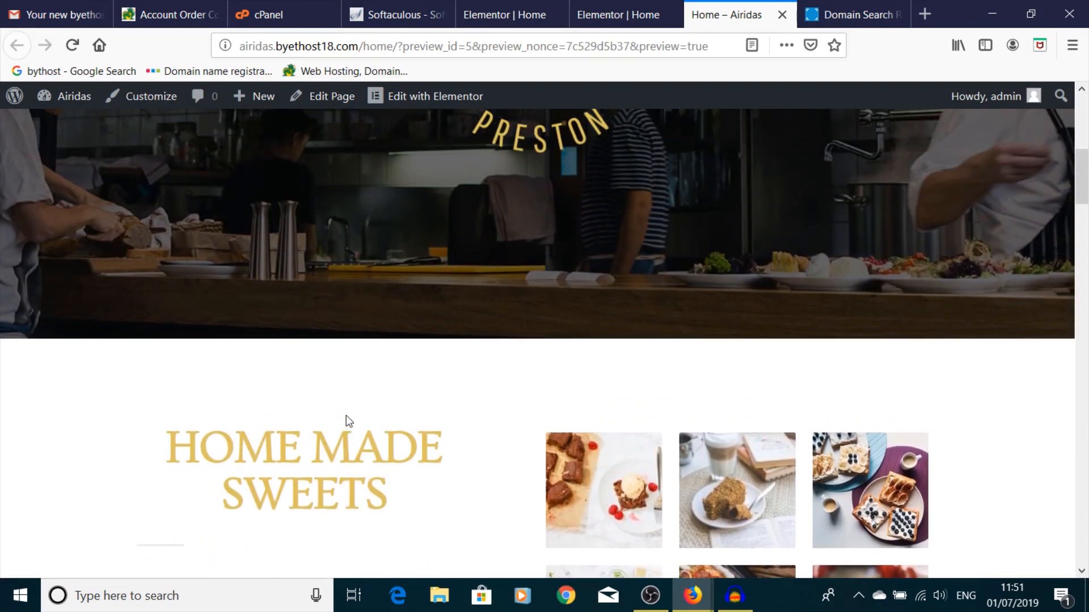
scroll(347, 418, up, 3)
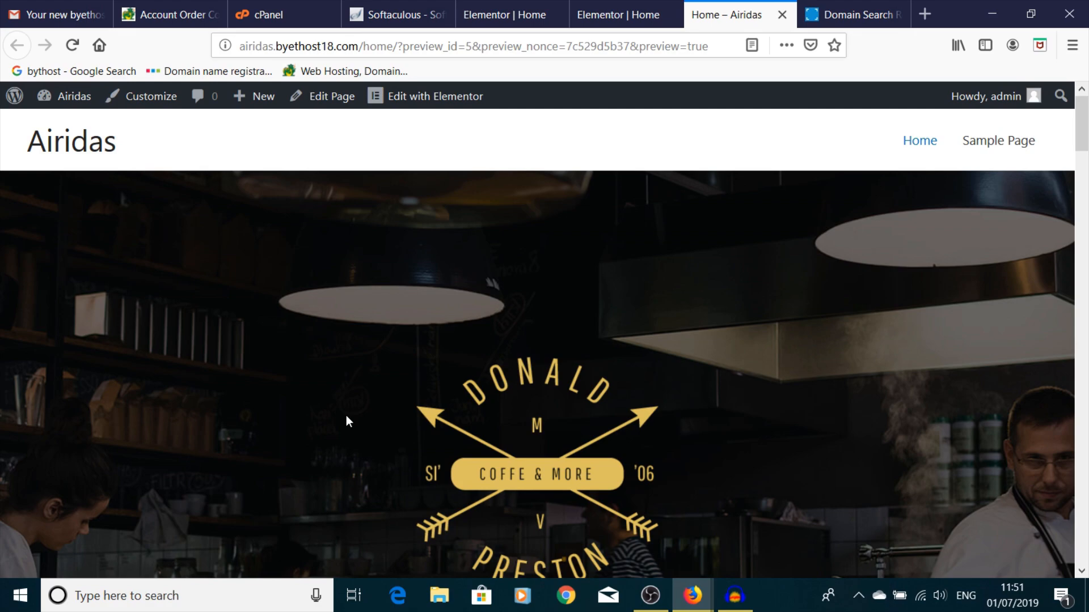
scroll(501, 386, down, 6)
scroll(501, 388, down, 8)
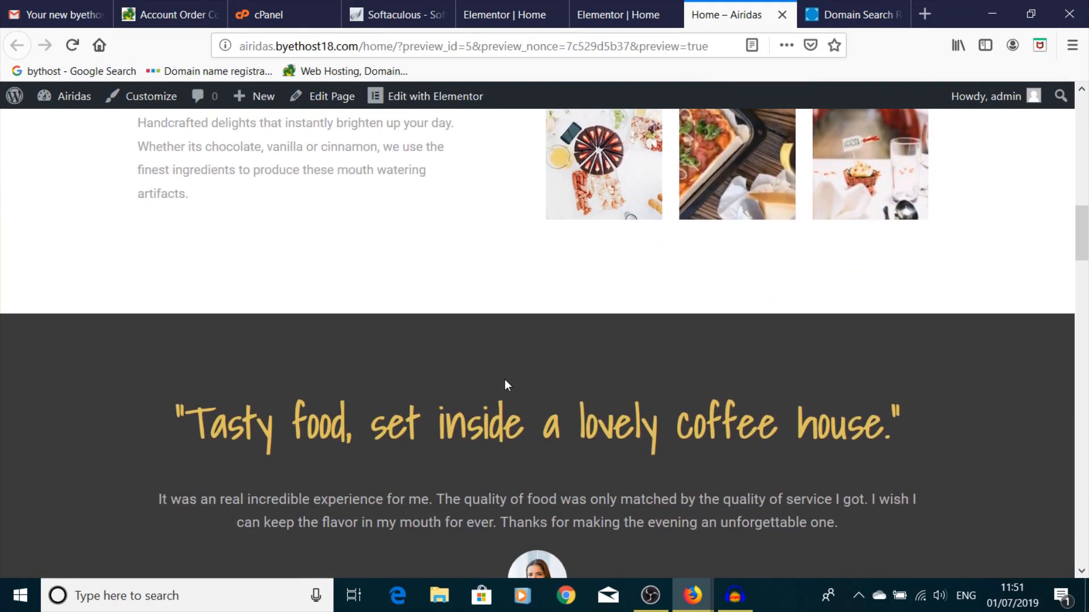